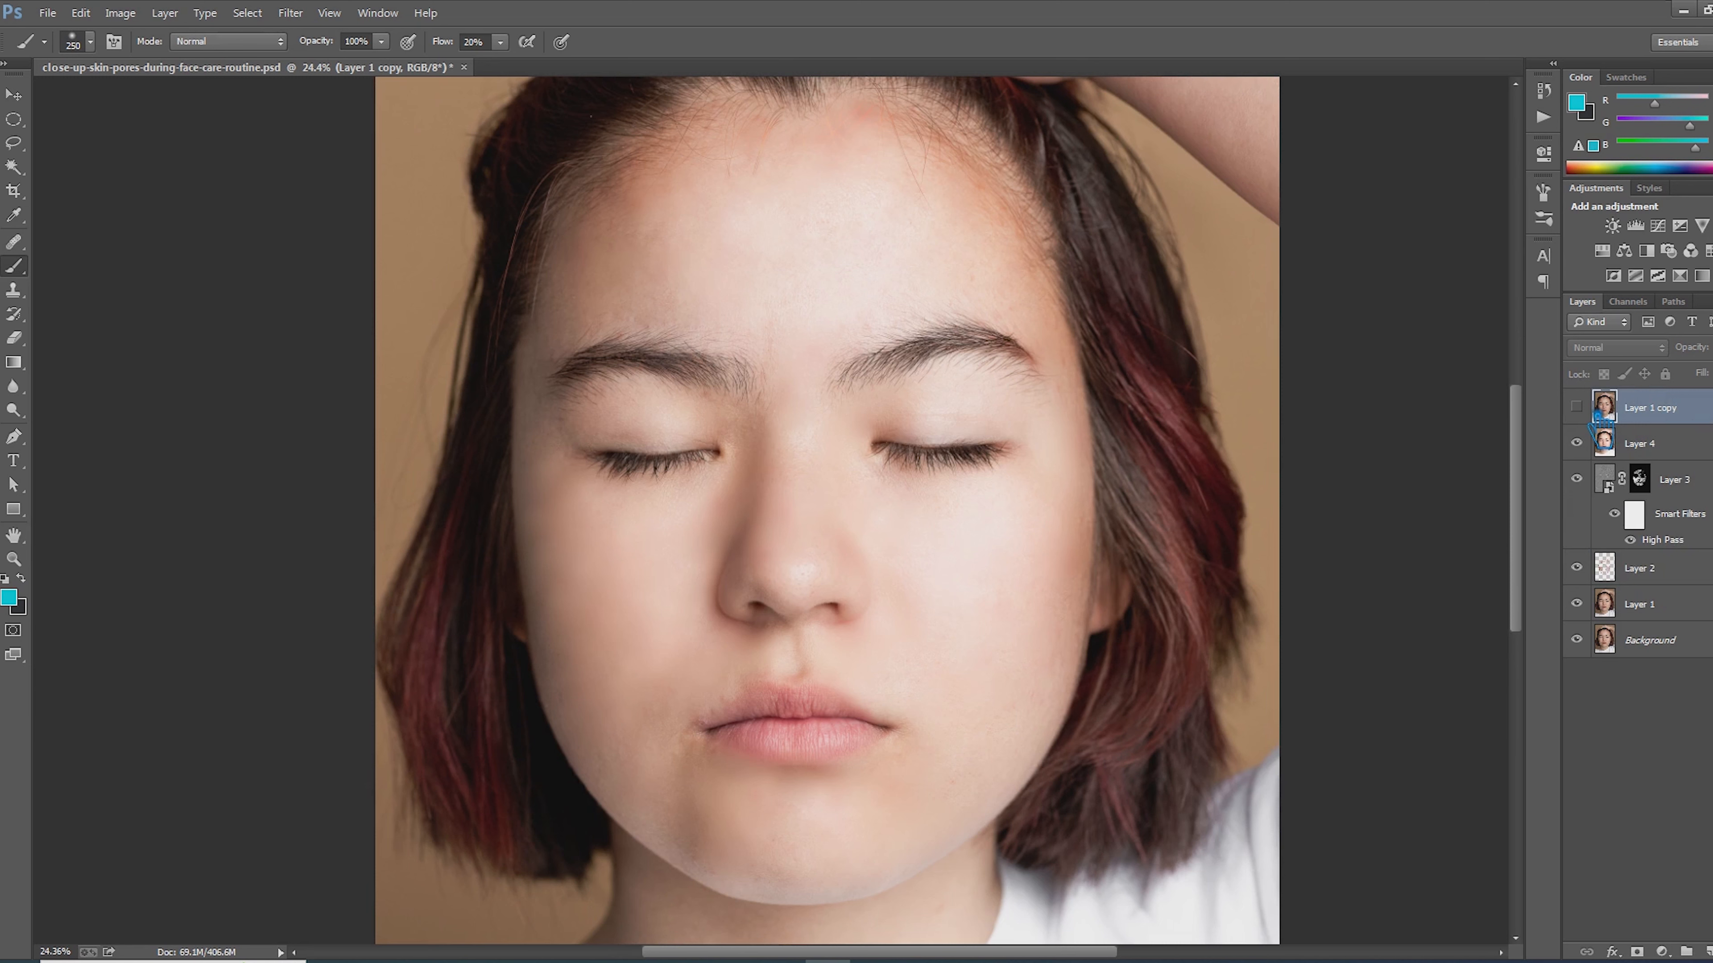
# - Toggle the visibility of the Layer 1 copy layer to compare the original portrait with the retouched result
pyautogui.click(1576, 406)
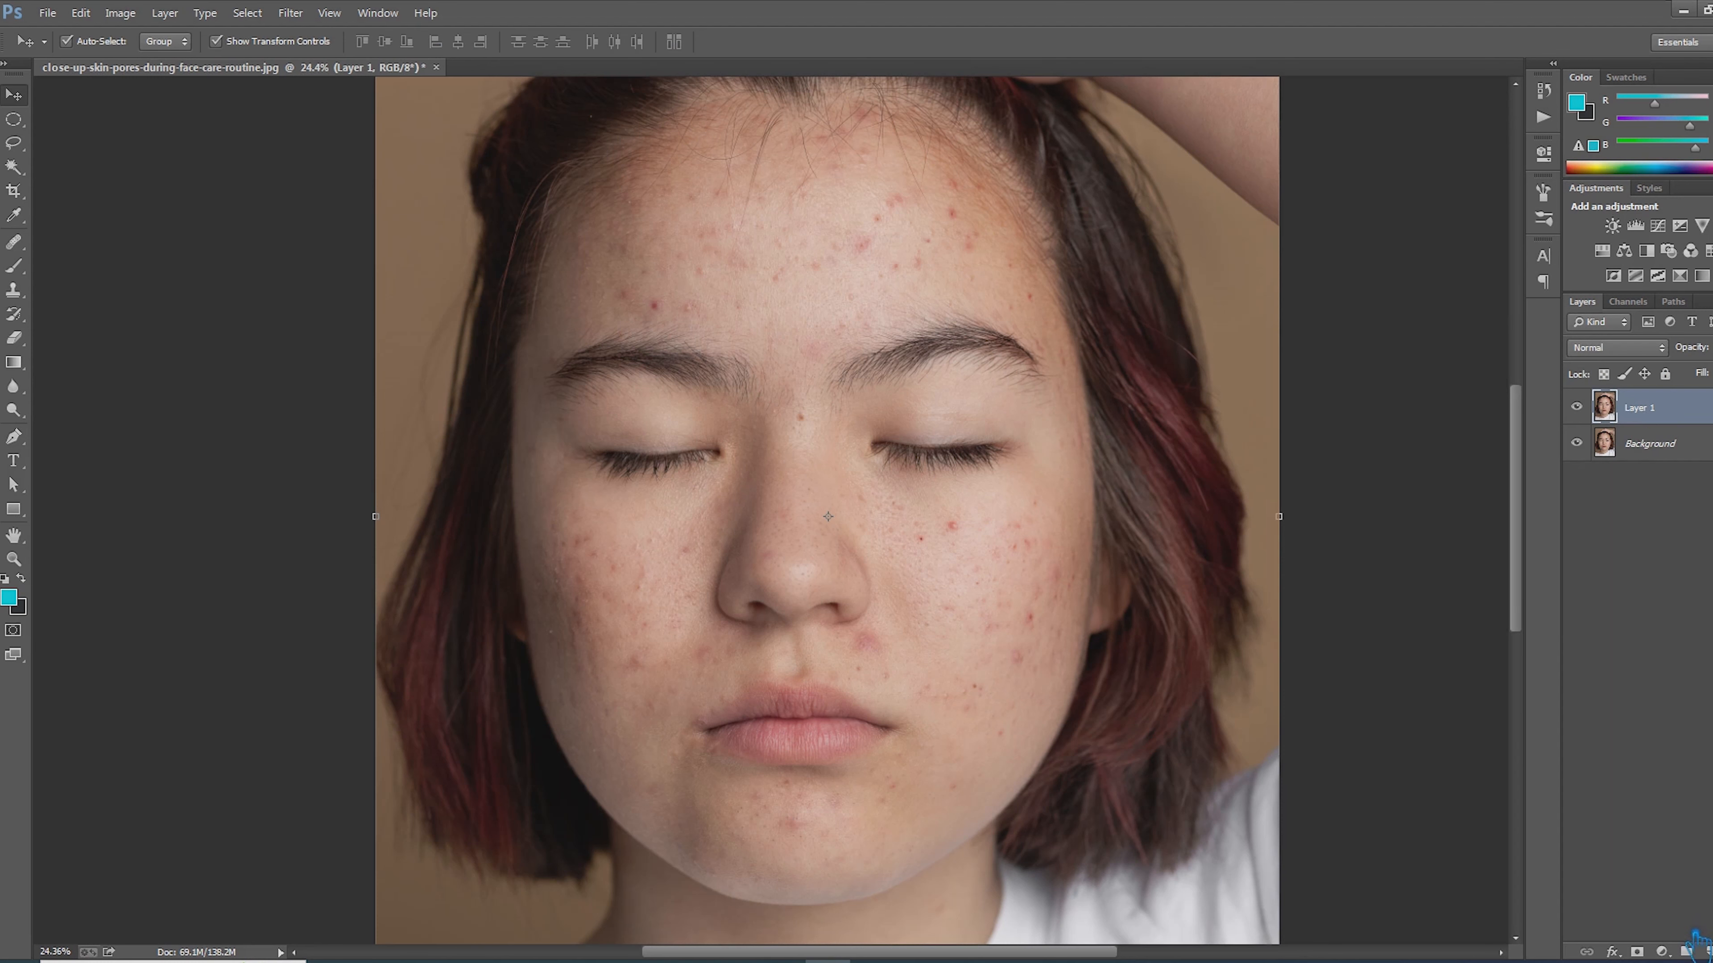
# - Add a Black & White adjustment layer above Layer 1 with Reds at -53 and Yellows at -31
pyautogui.click(1661, 952)
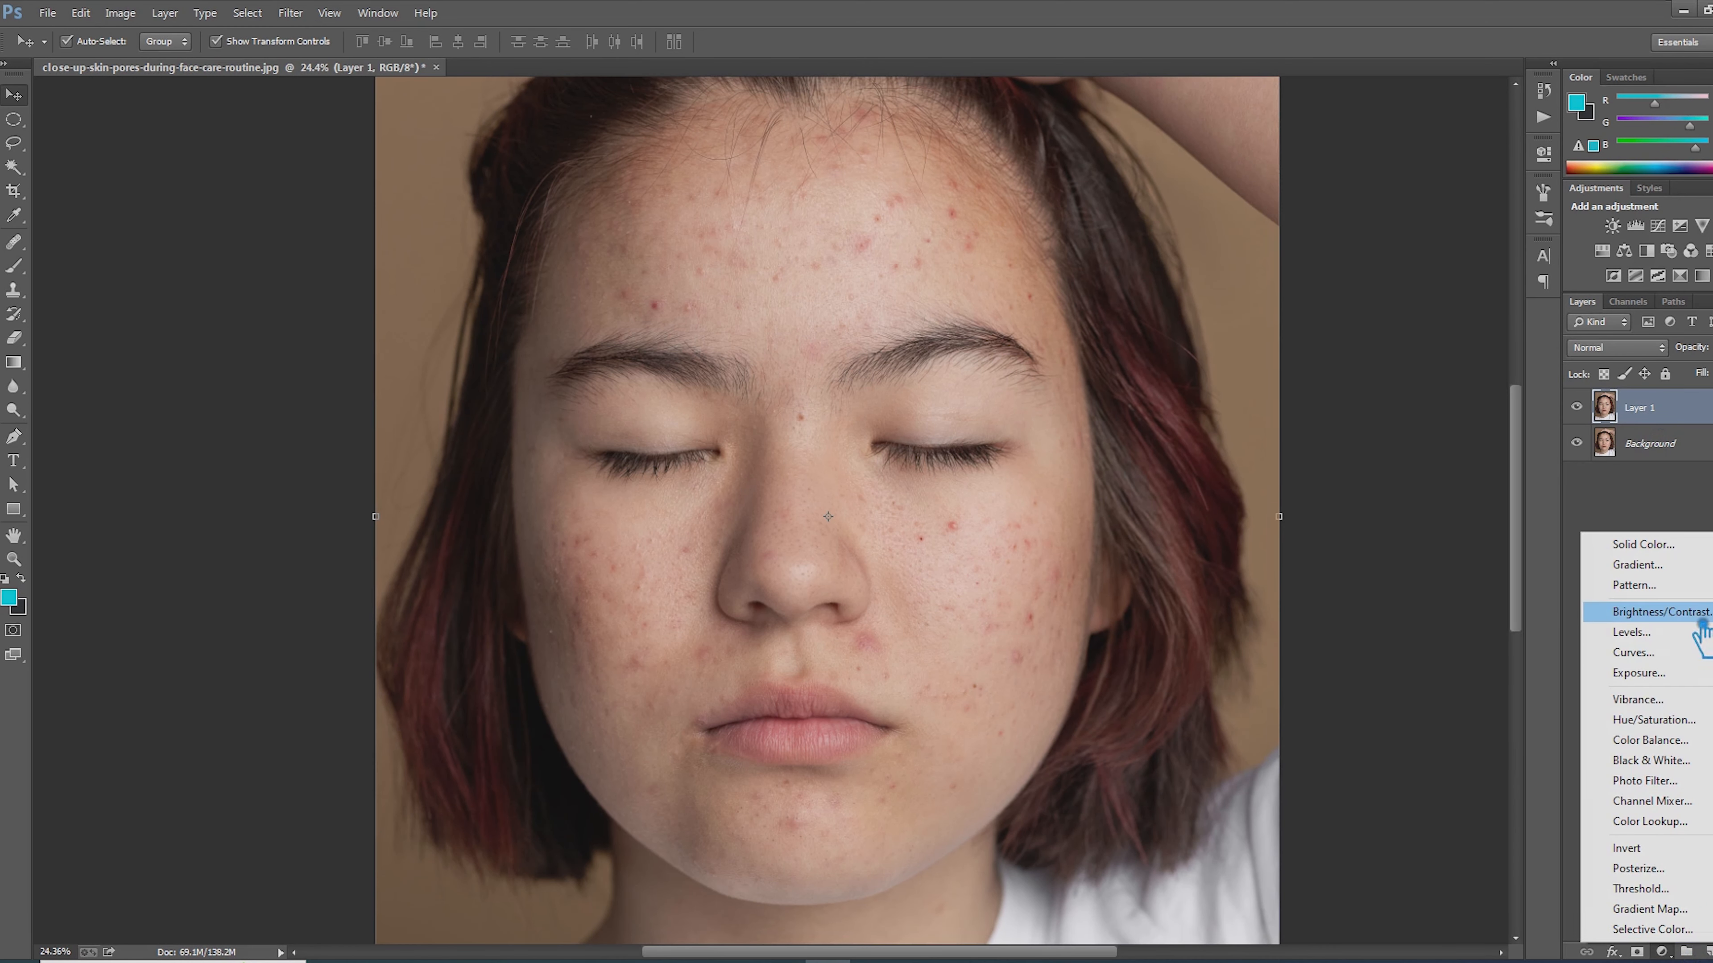
pyautogui.click(1696, 761)
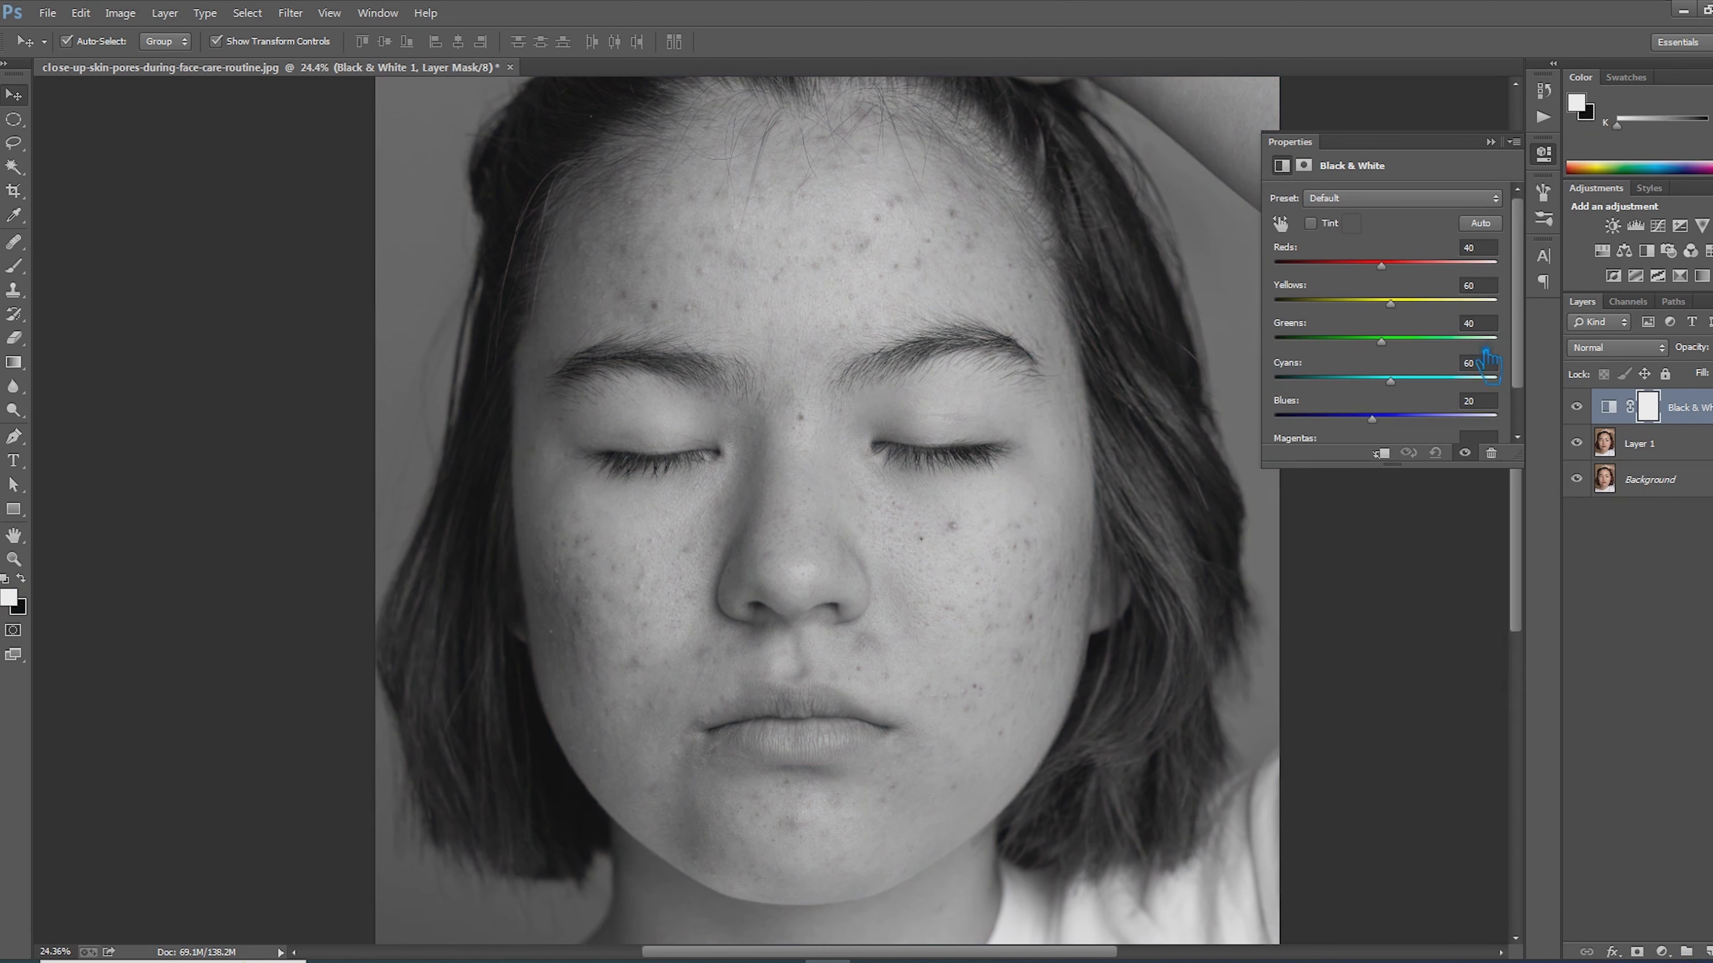
pyautogui.moveTo(1402, 279); pyautogui.dragTo(1362, 277)
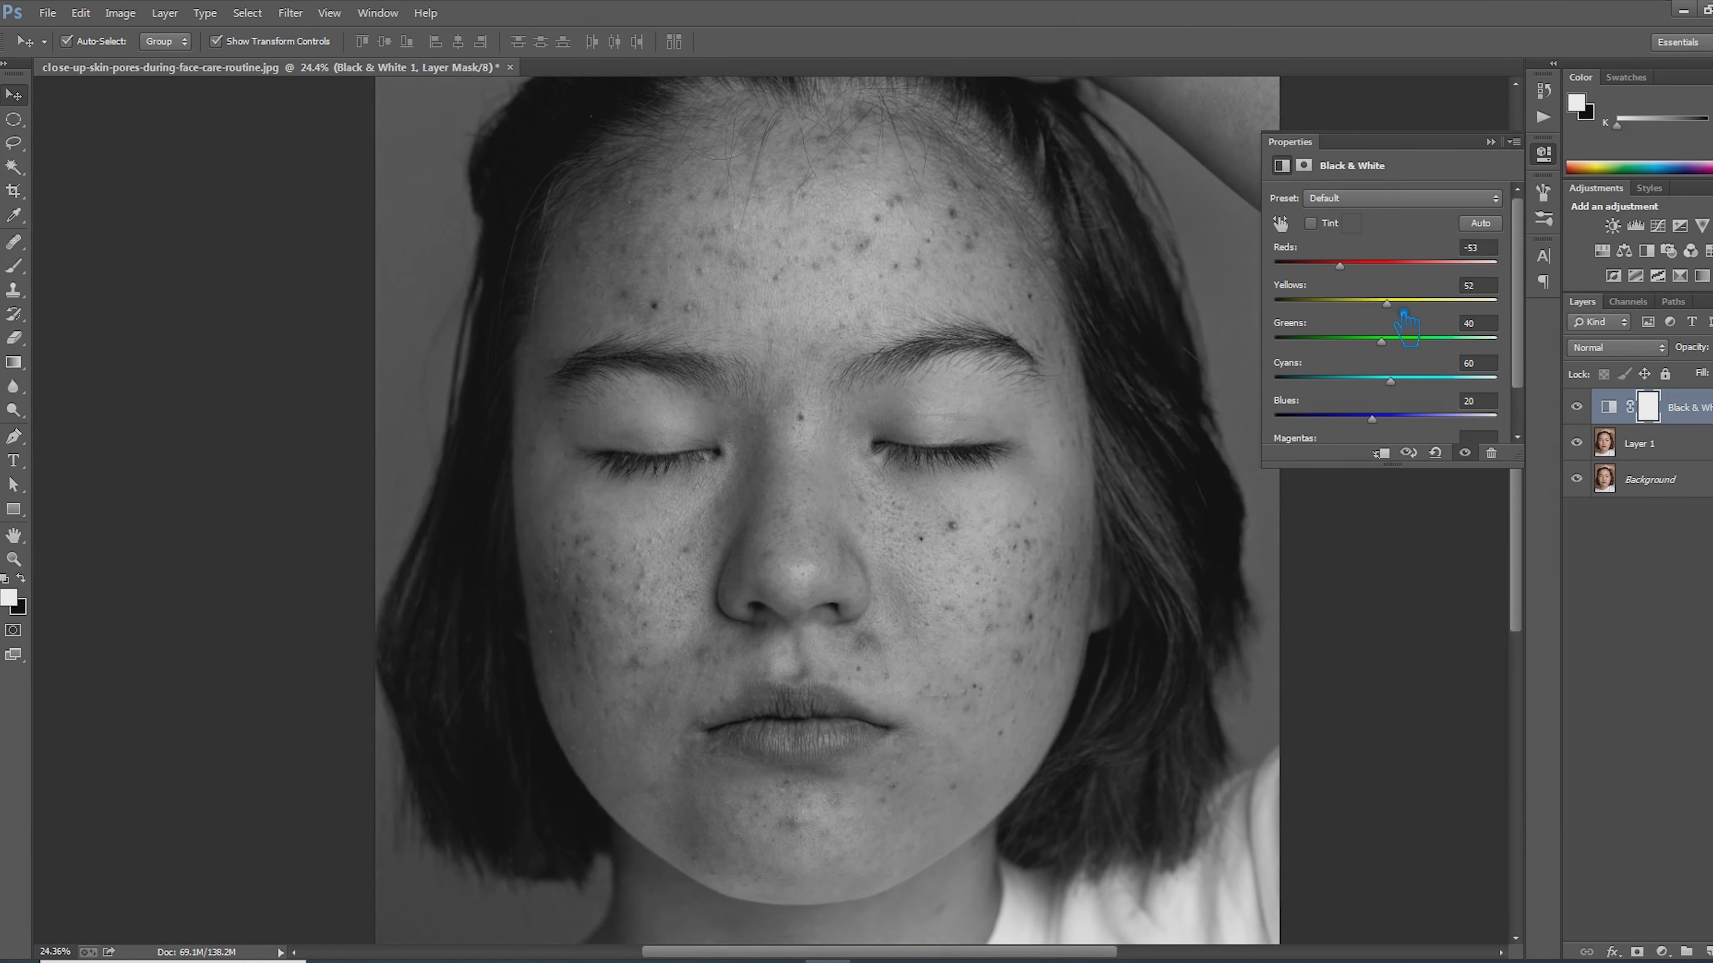
pyautogui.moveTo(1405, 312); pyautogui.dragTo(1382, 312)
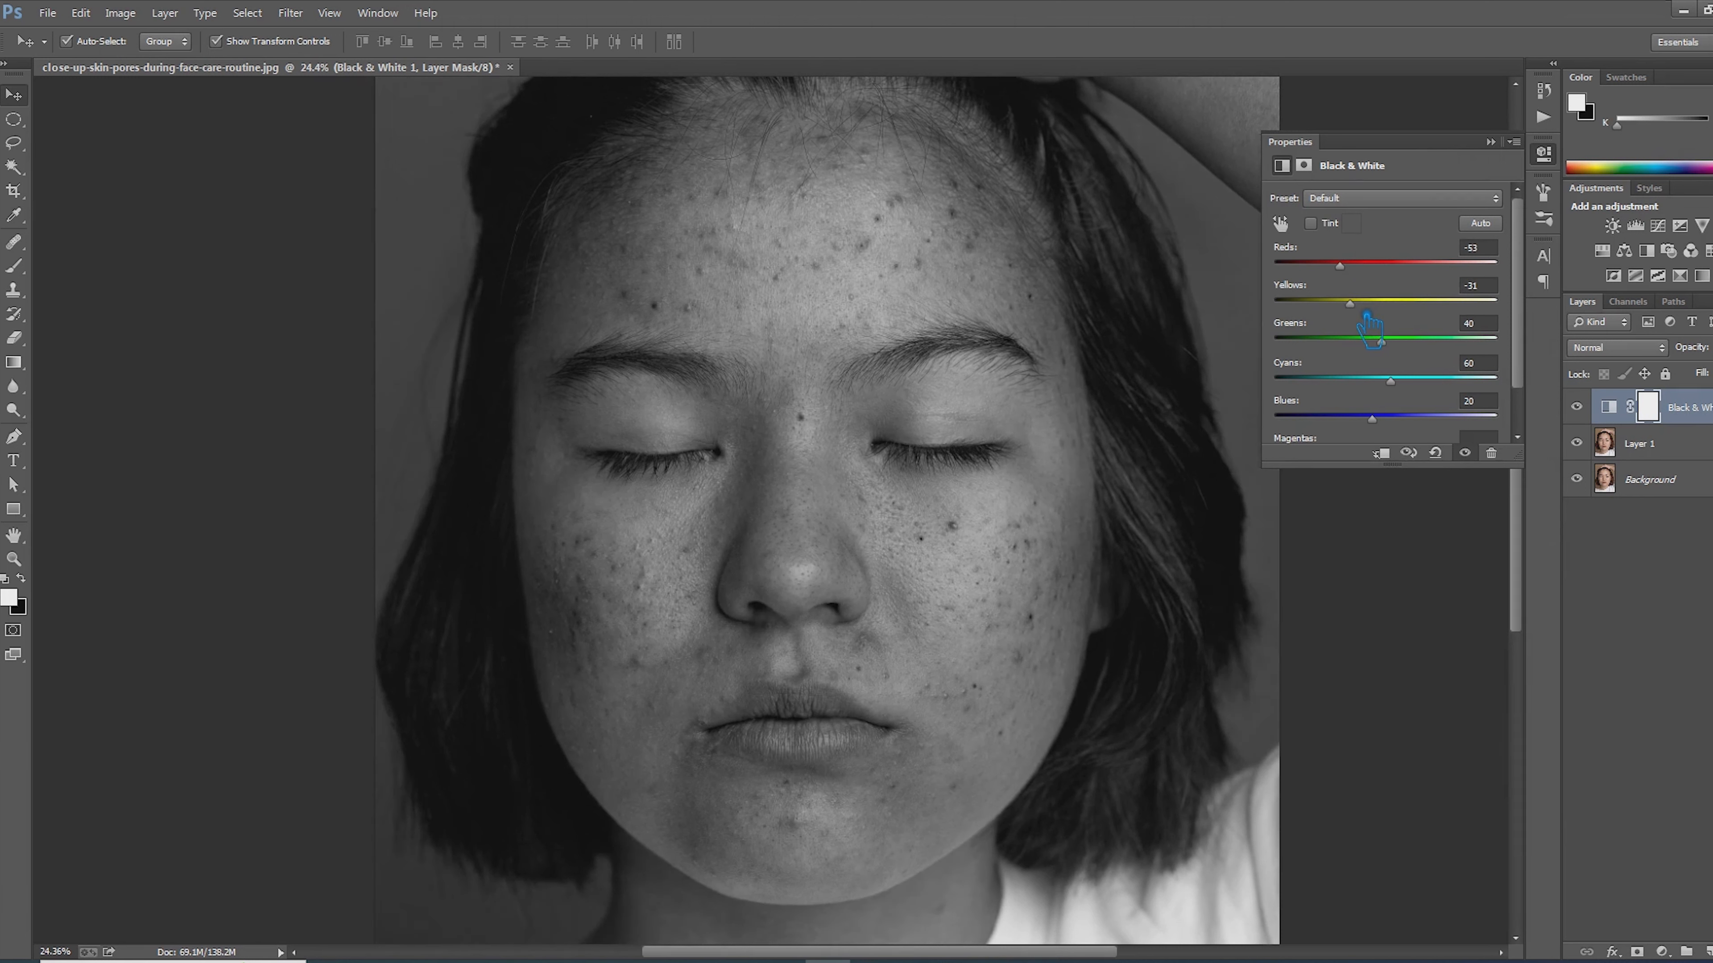
pyautogui.click(1504, 152)
# - Add a Curves adjustment layer and shape its RGB curve with one point in the shadows and one in the brighter tones
pyautogui.click(1661, 951)
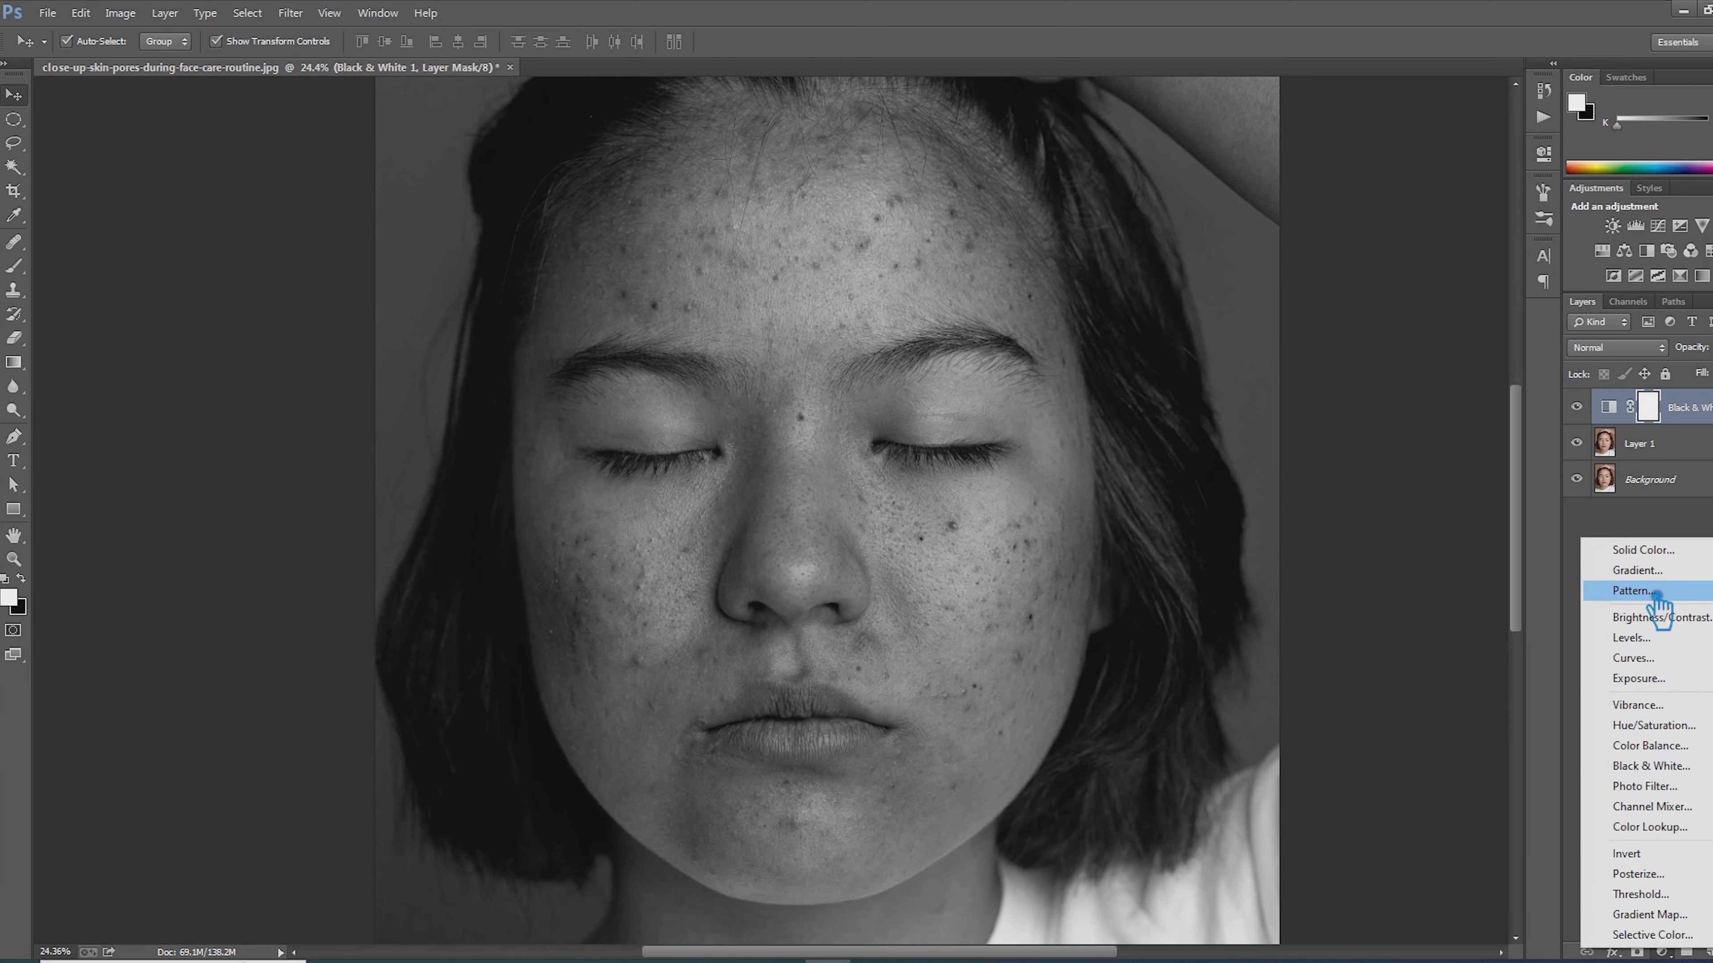
pyautogui.click(1667, 660)
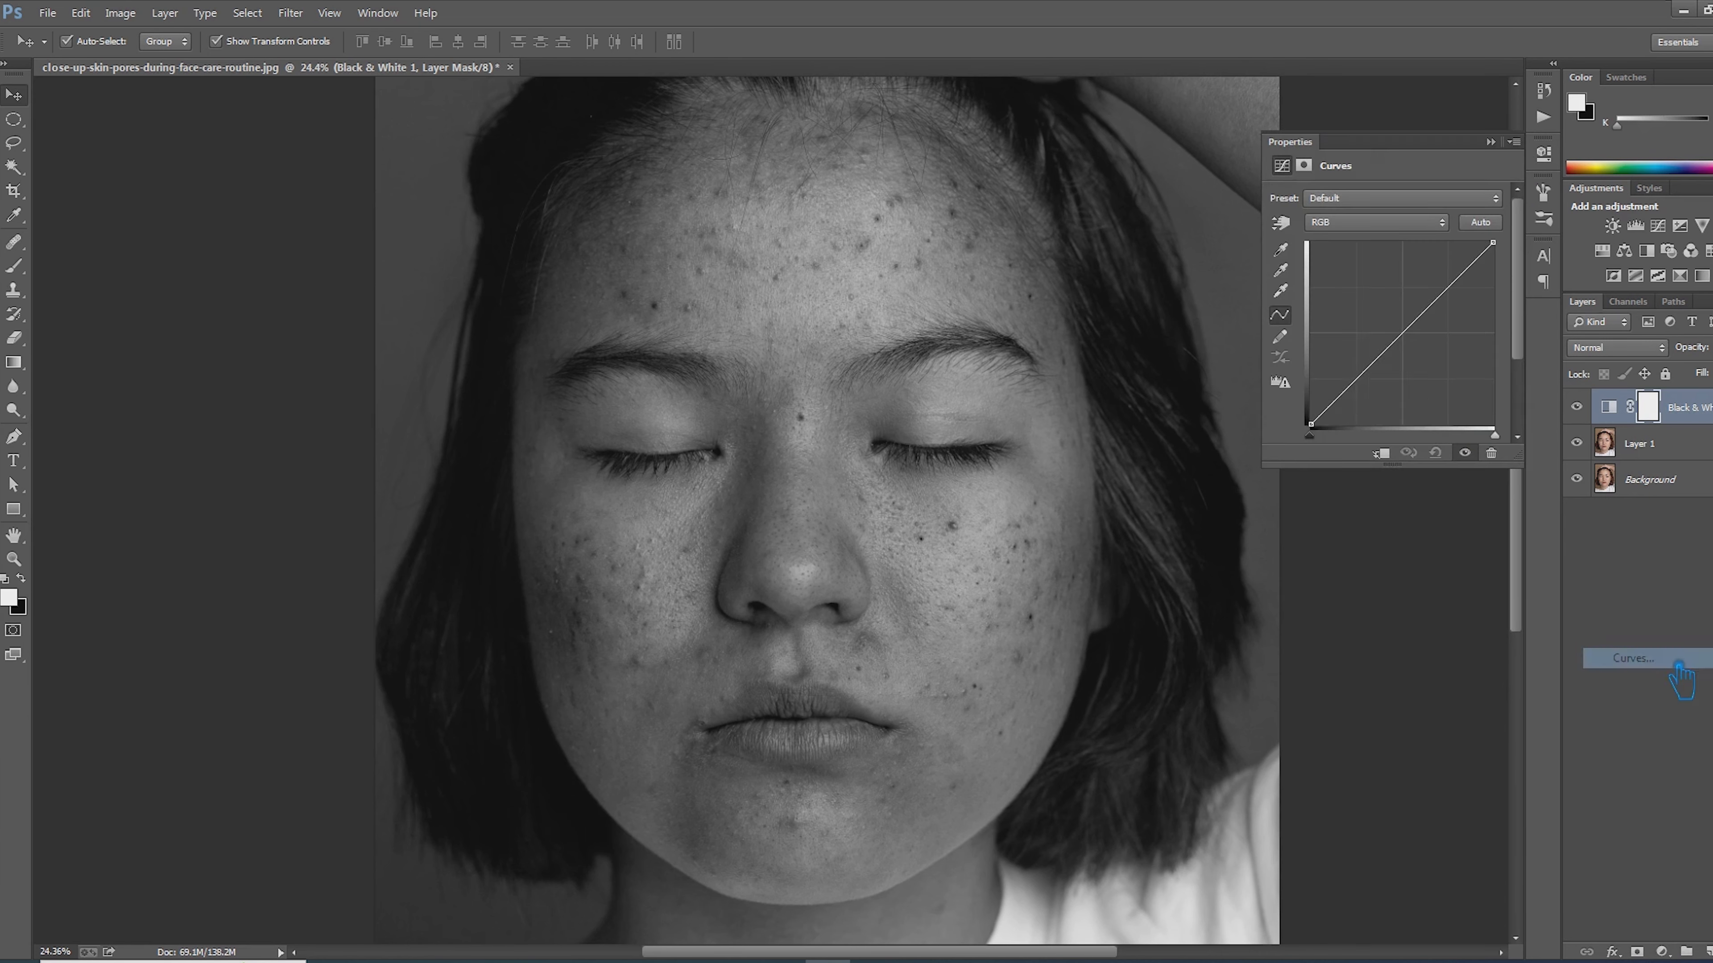
pyautogui.moveTo(1340, 394); pyautogui.dragTo(1342, 388)
pyautogui.moveTo(1414, 320); pyautogui.dragTo(1413, 305)
pyautogui.moveTo(1342, 388); pyautogui.dragTo(1362, 394)
pyautogui.moveTo(1429, 321); pyautogui.dragTo(1437, 307)
pyautogui.click(1508, 149)
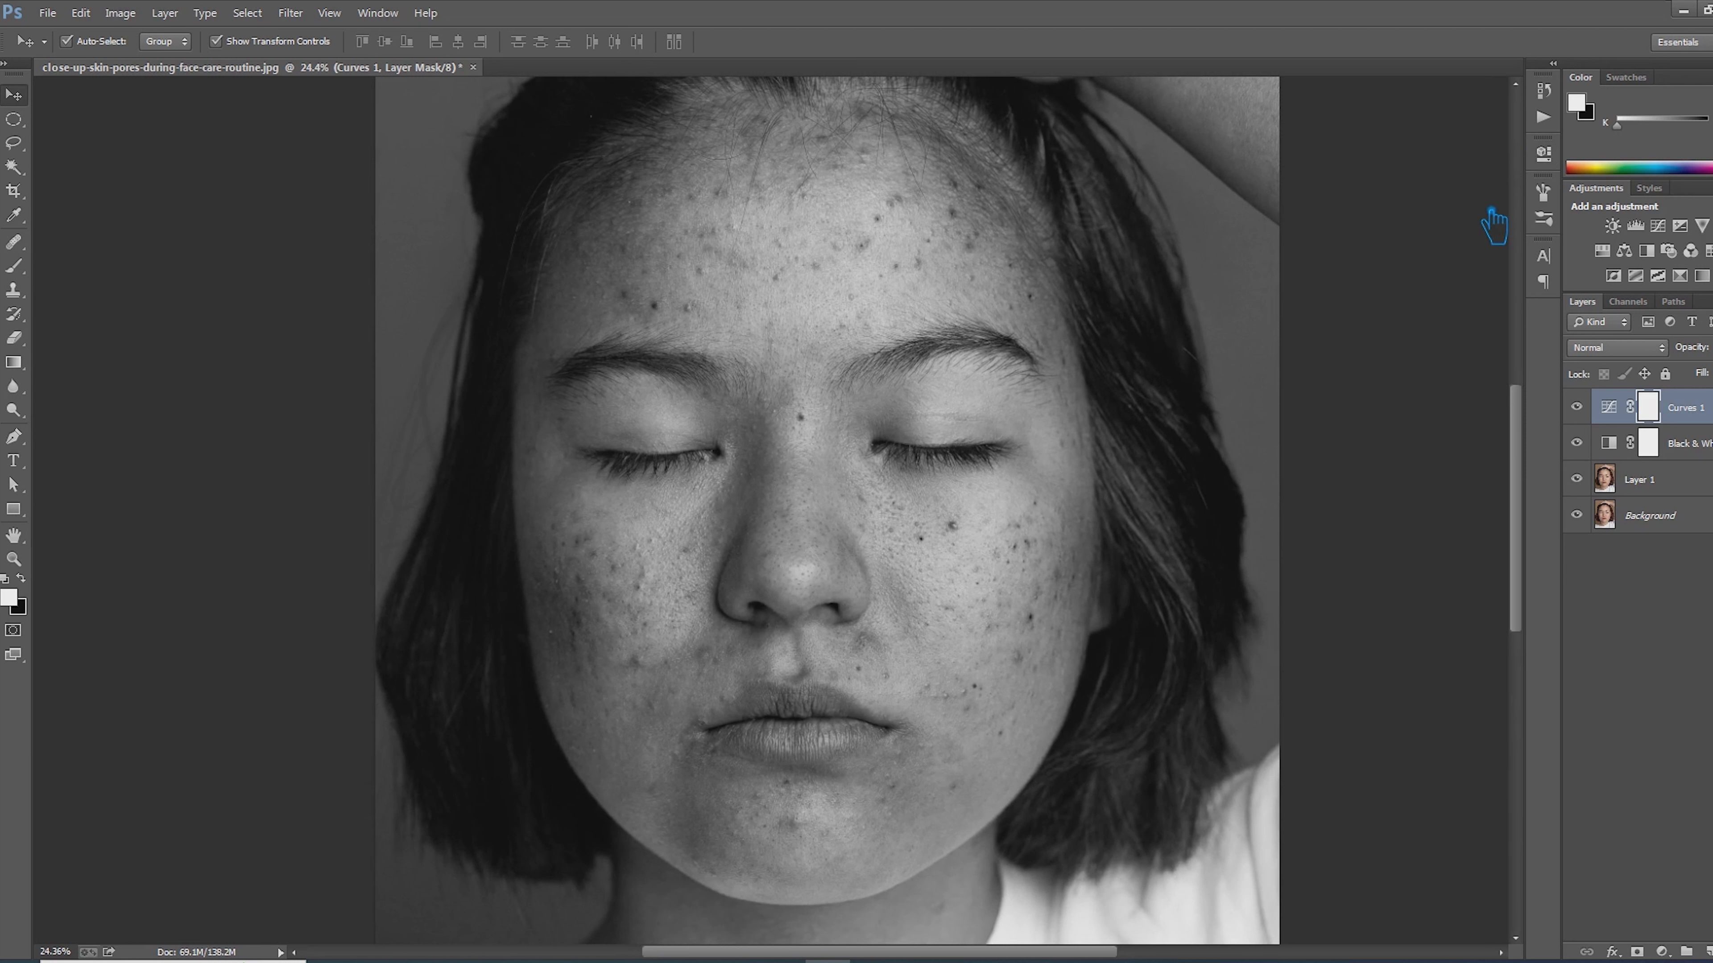
# - Create a new blank layer directly above Layer 1, beneath the two adjustment layers
pyautogui.click(1686, 479)
pyautogui.click(1709, 951)
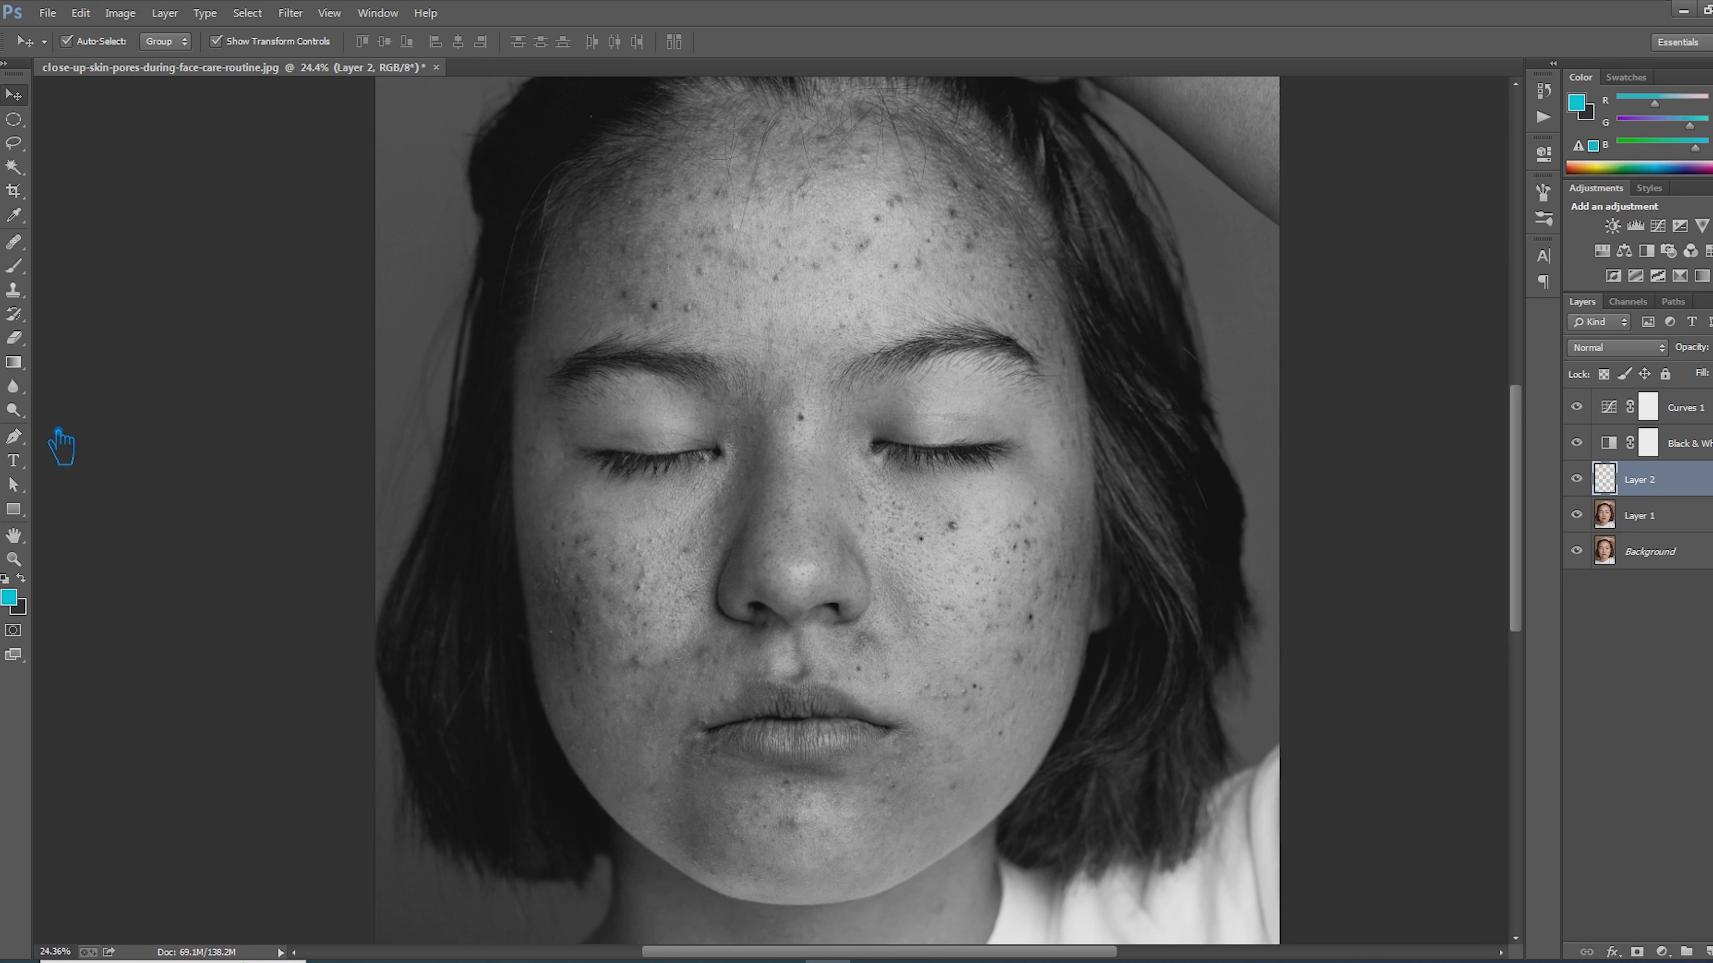
pyautogui.click(15, 266)
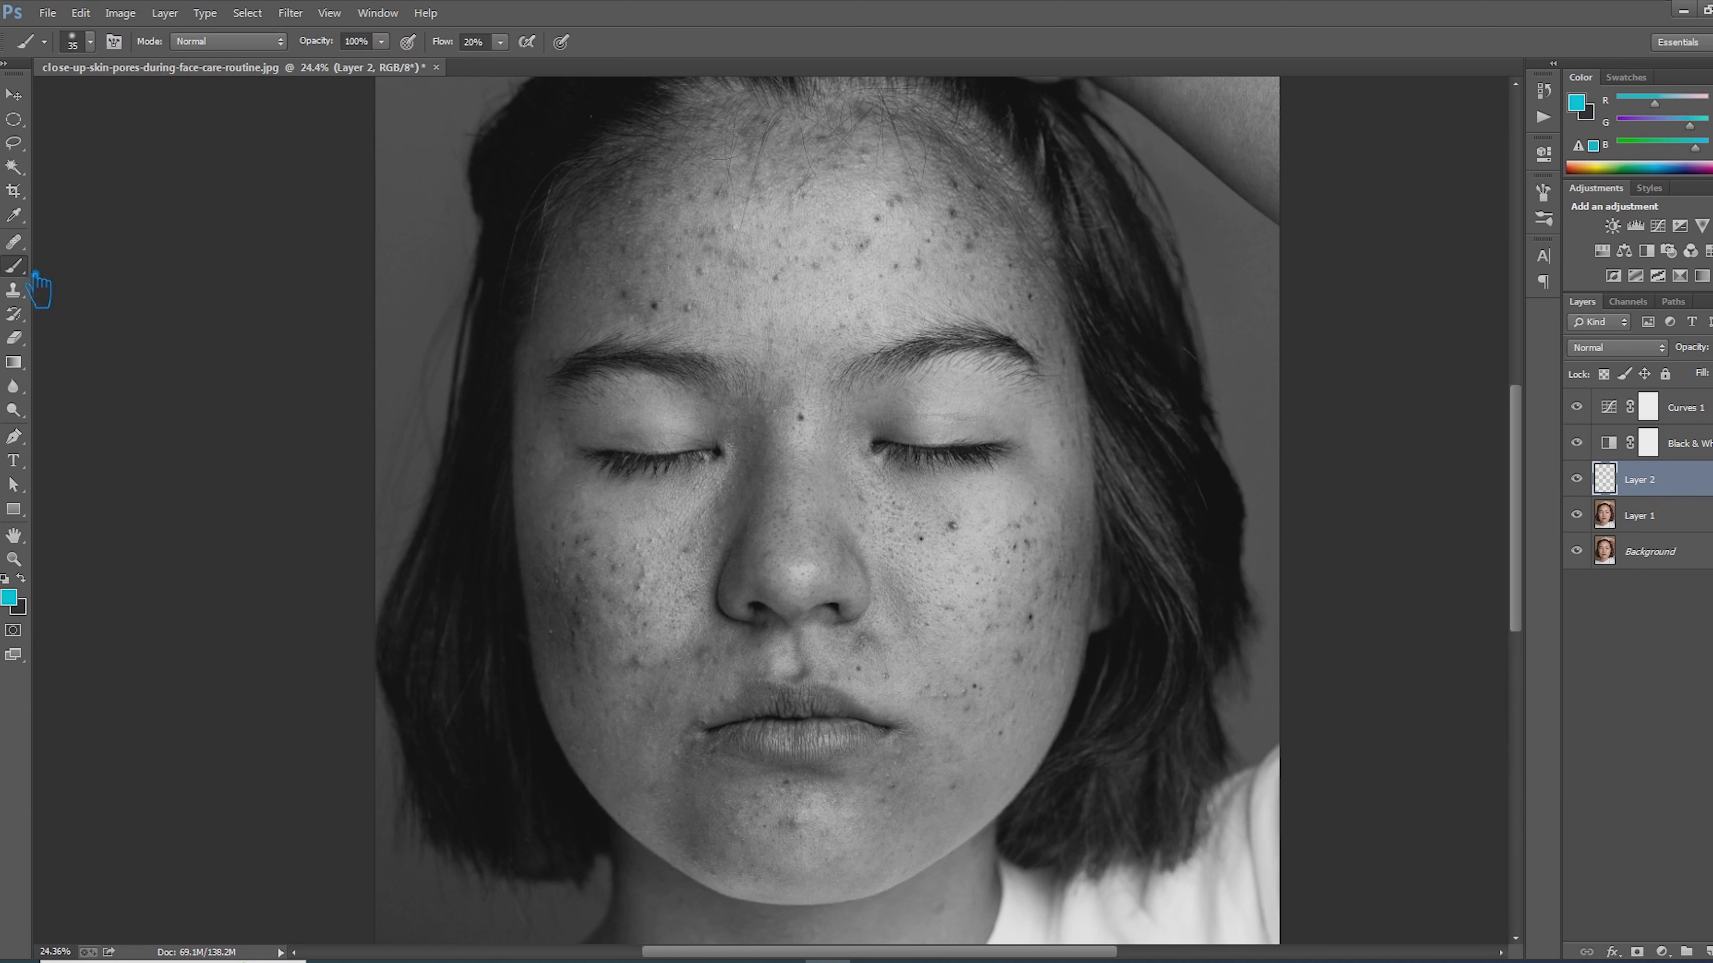
pyautogui.click(505, 47)
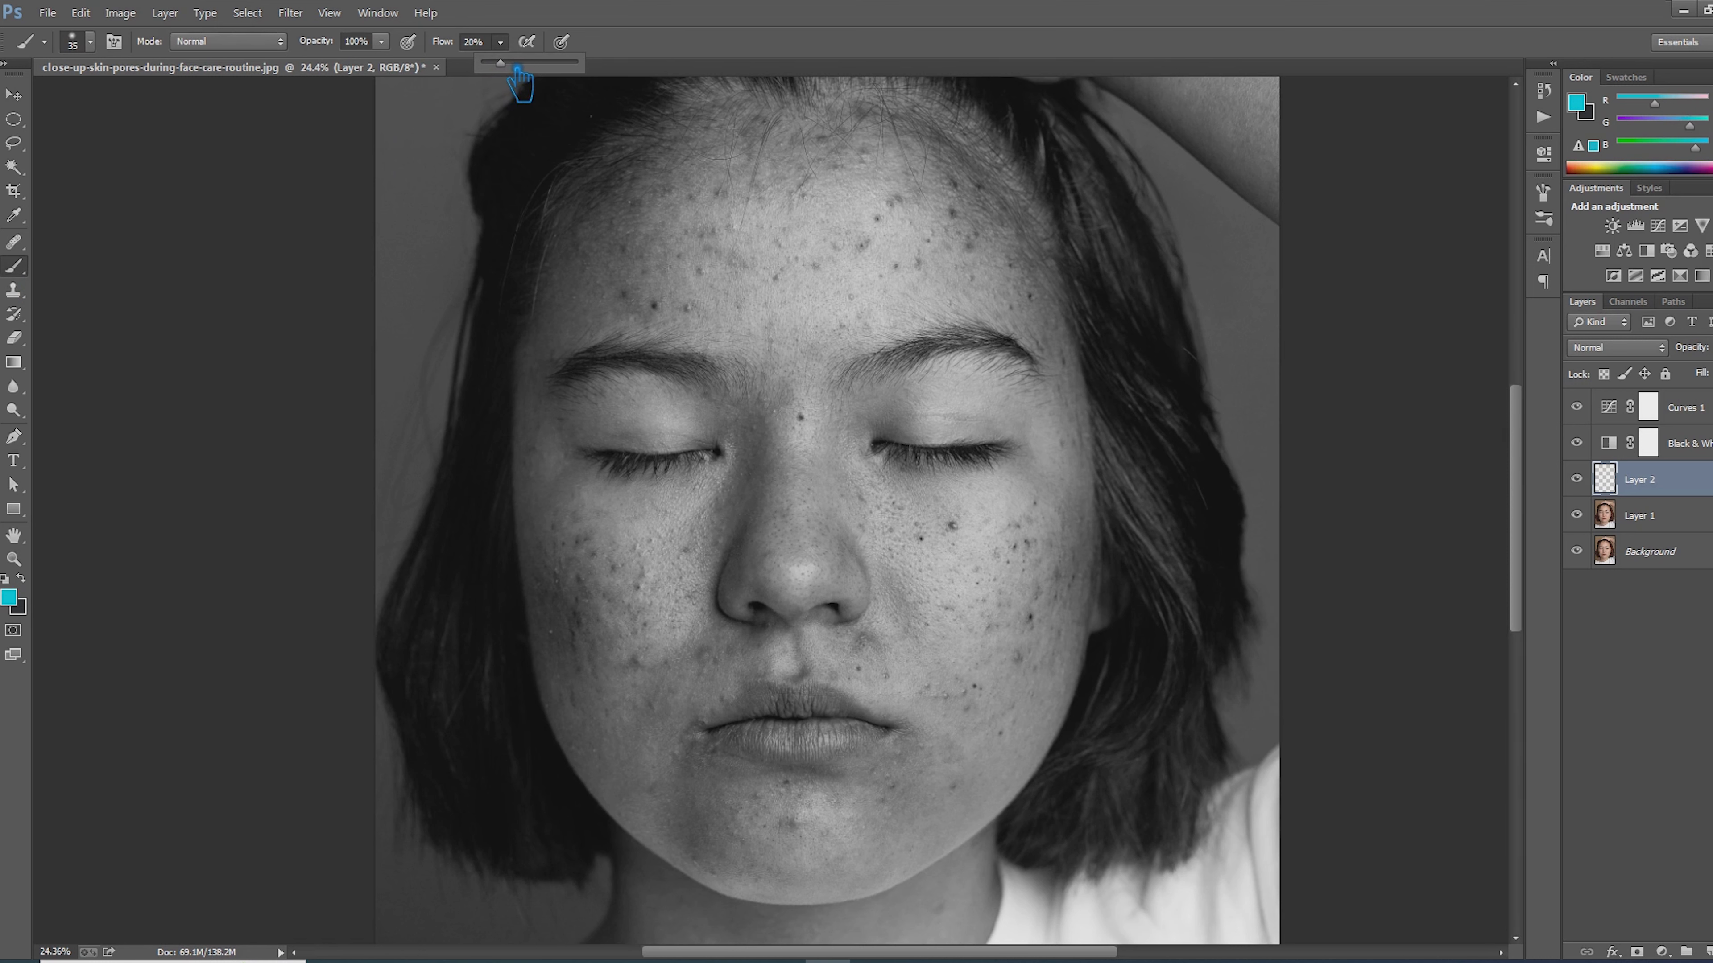
pyautogui.click(715, 31)
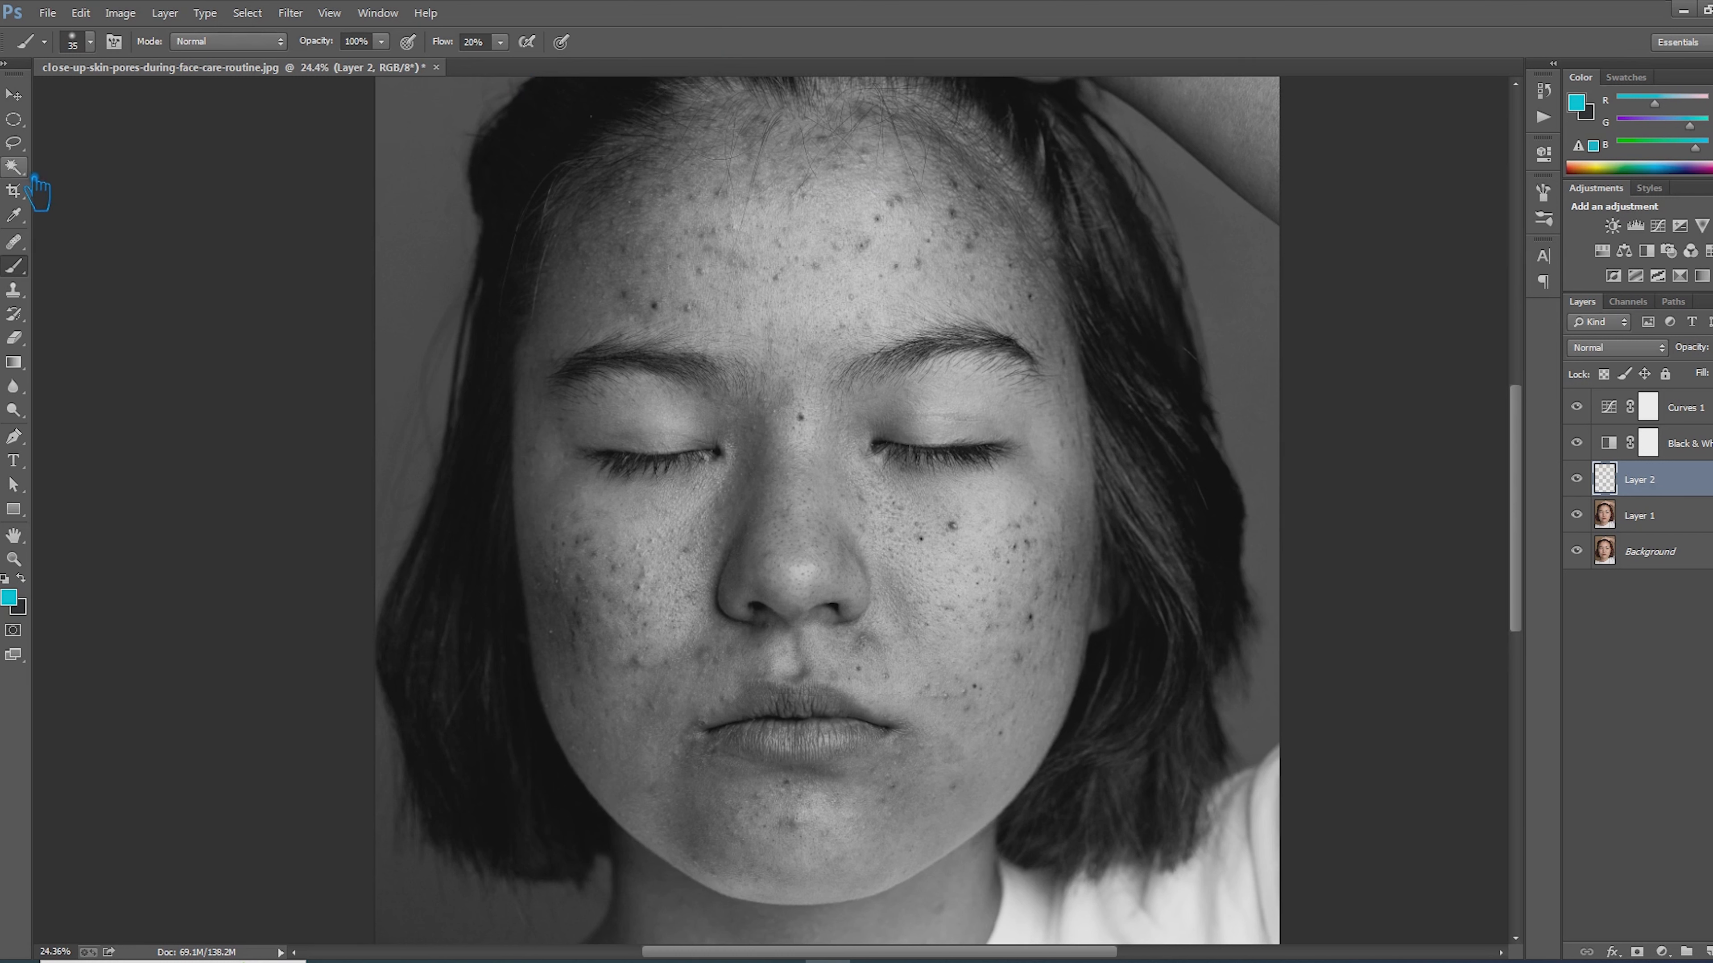
# - Set up the Healing Brush to sample Current & Below at size 200, and make the blank Layer 2 active
pyautogui.rightClick(14, 242)
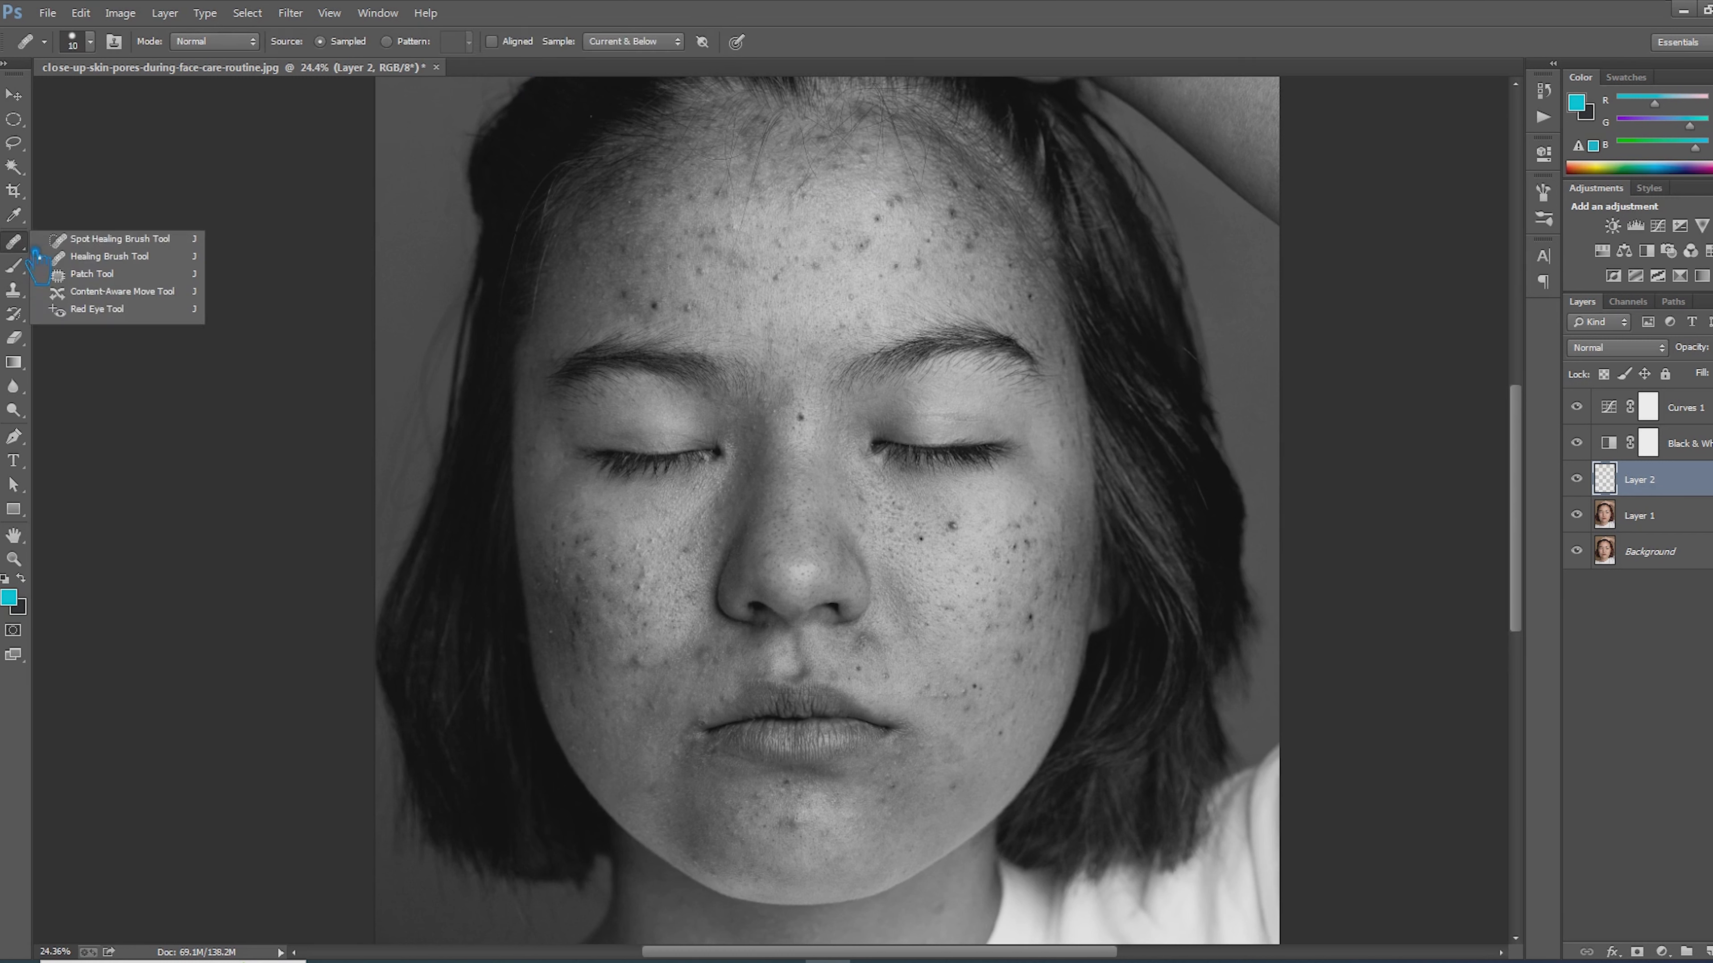
pyautogui.click(124, 260)
pyautogui.click(641, 42)
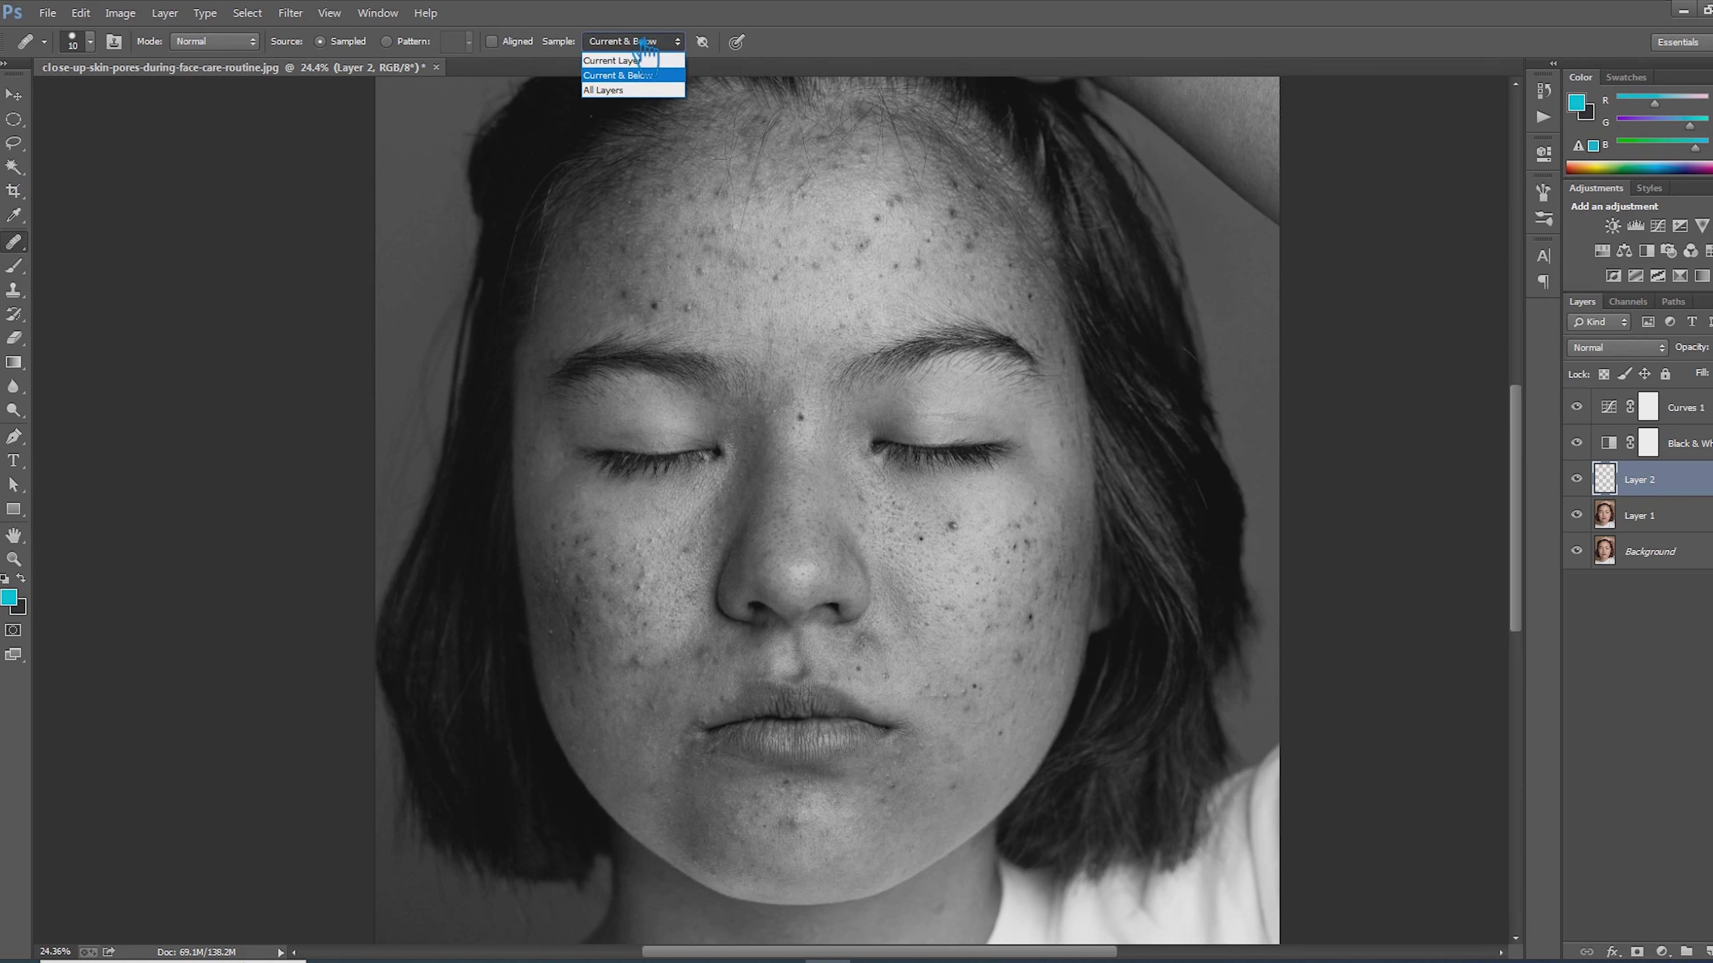
pyautogui.click(633, 79)
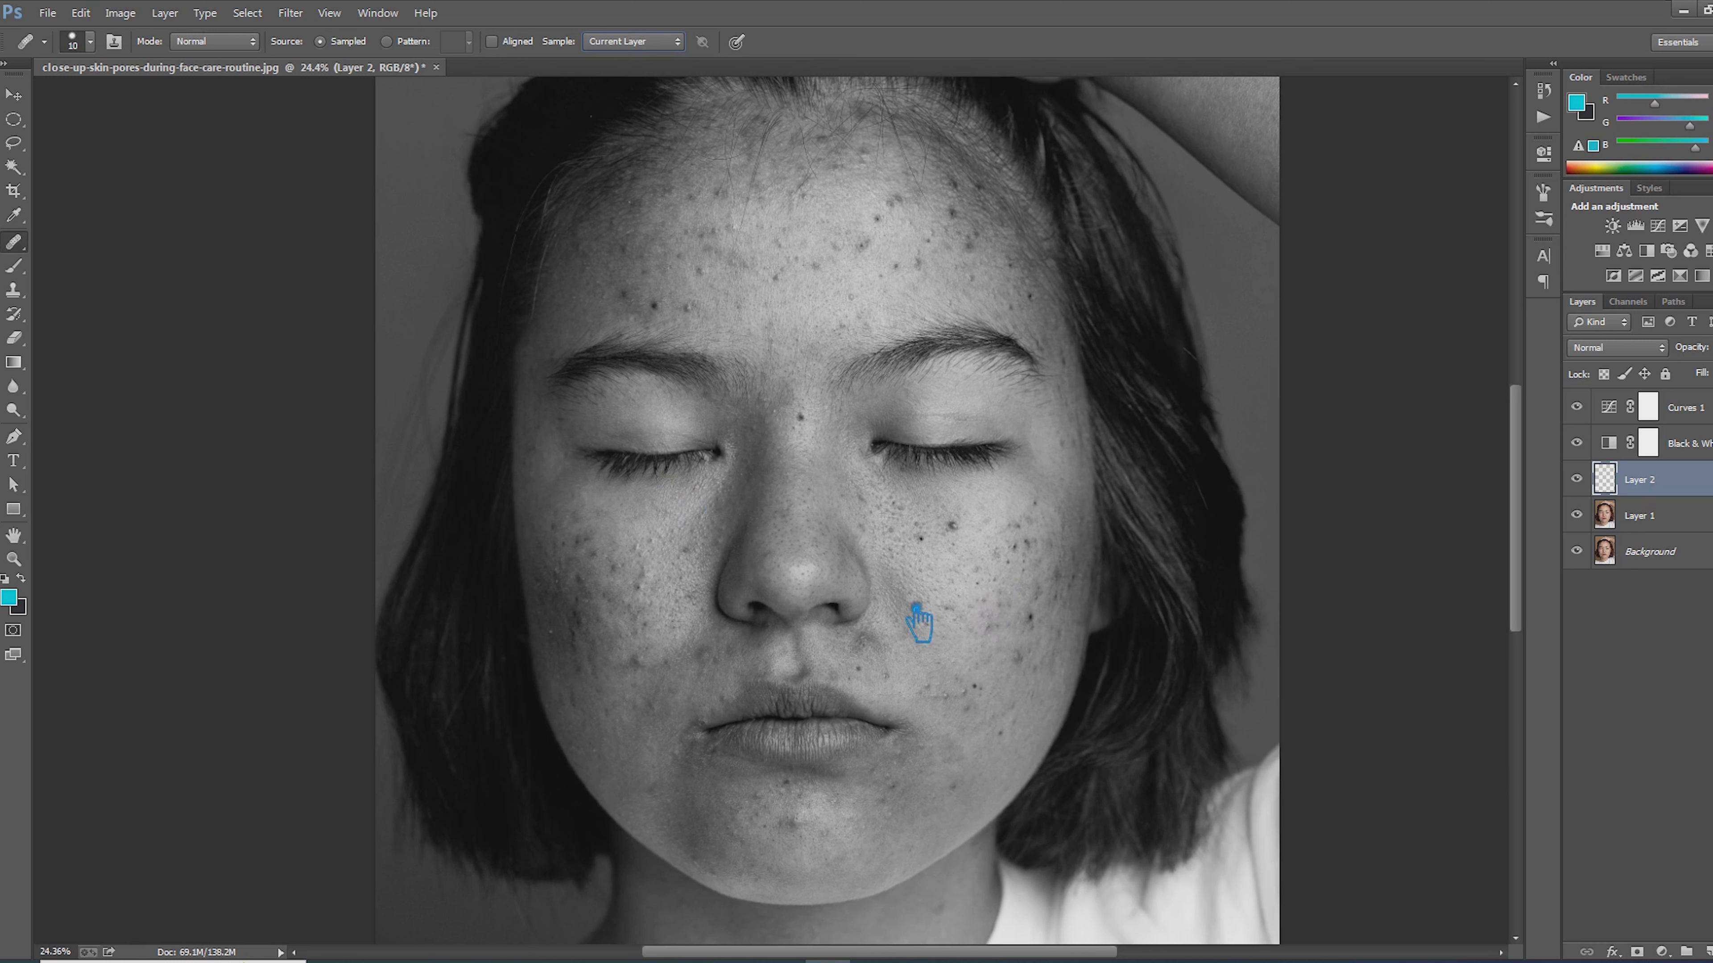
pyautogui.click(28, 243)
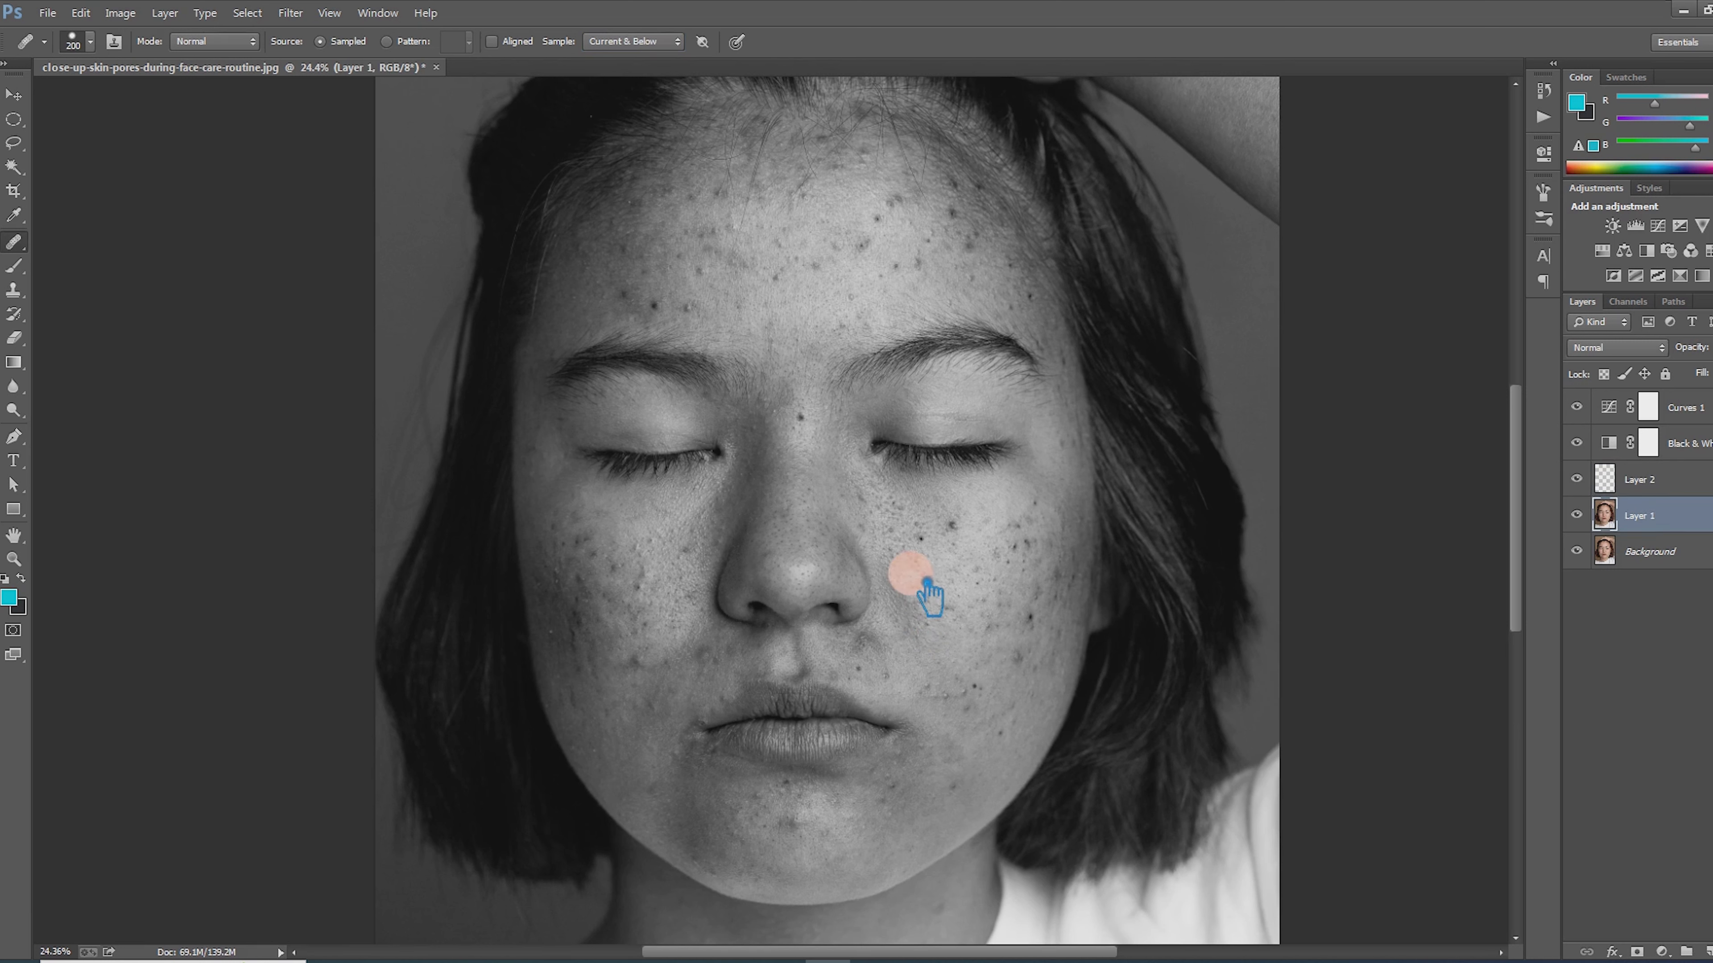
pyautogui.click(1639, 481)
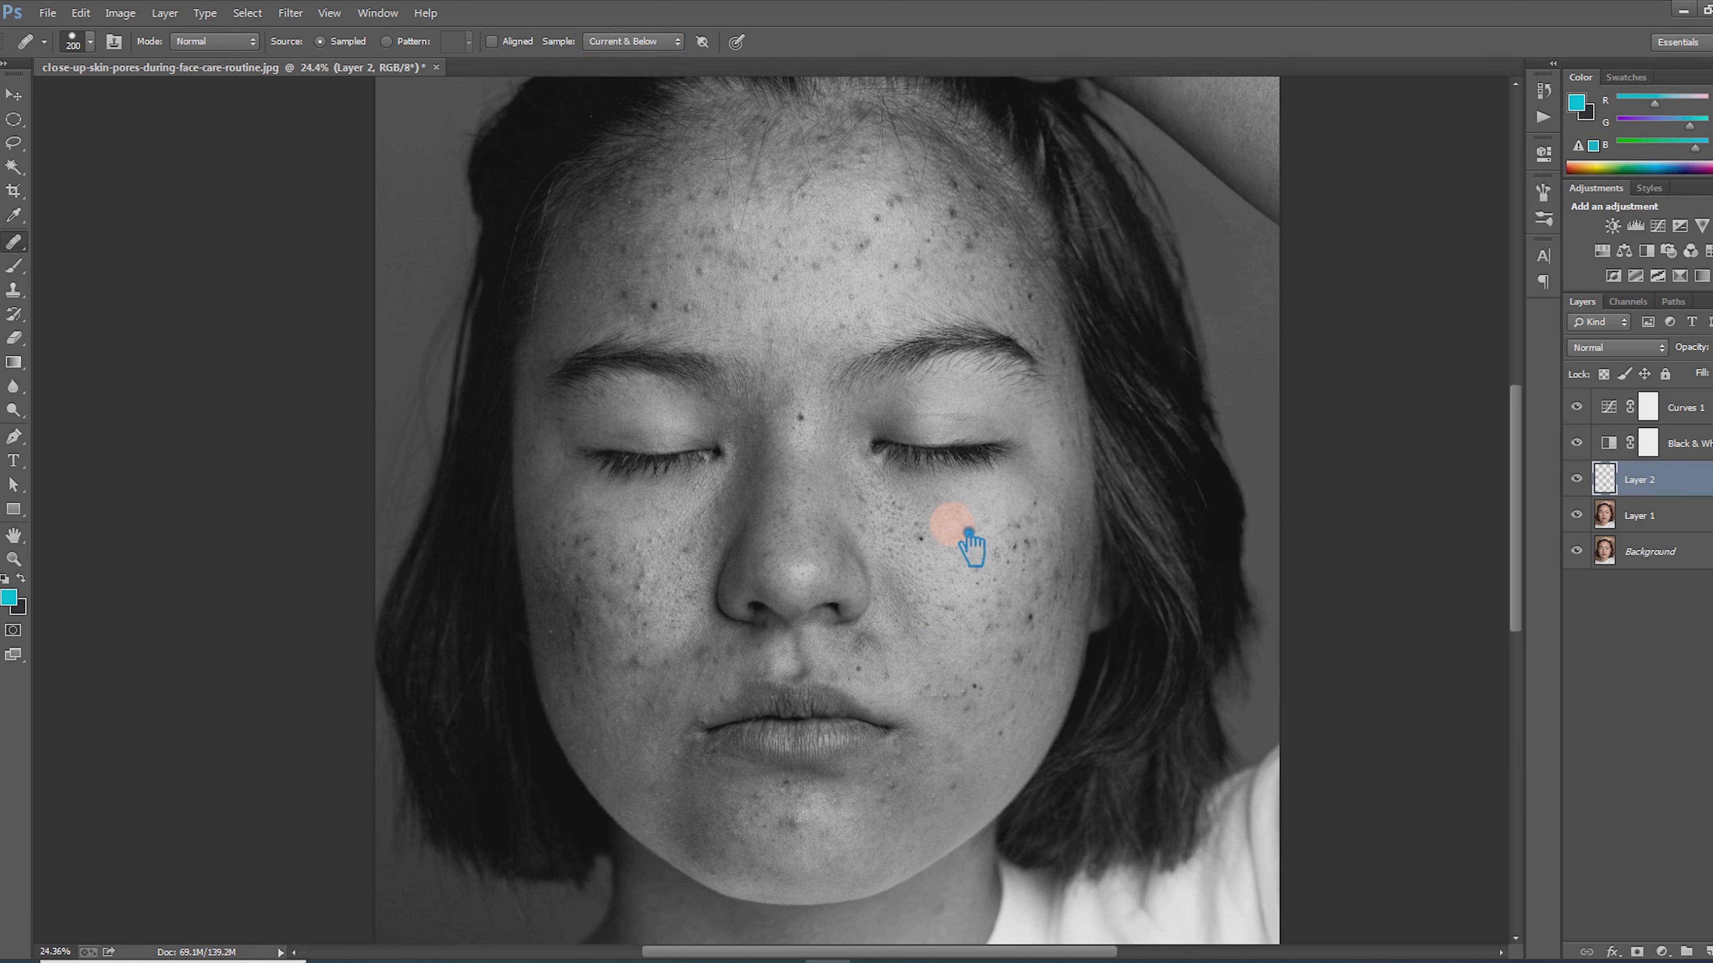
# - Sample clean skin on the portrait's right-hand cheek and heal the dark blemishes across that cheek
pyautogui.keyDown('alt'); pyautogui.click(954, 529); pyautogui.keyUp('alt')
pyautogui.keyDown('alt'); pyautogui.click(937, 575); pyautogui.keyUp('alt')
pyautogui.click(955, 524)
pyautogui.click(922, 539)
pyautogui.click(1027, 542)
pyautogui.click(1015, 535)
pyautogui.click(1027, 619)
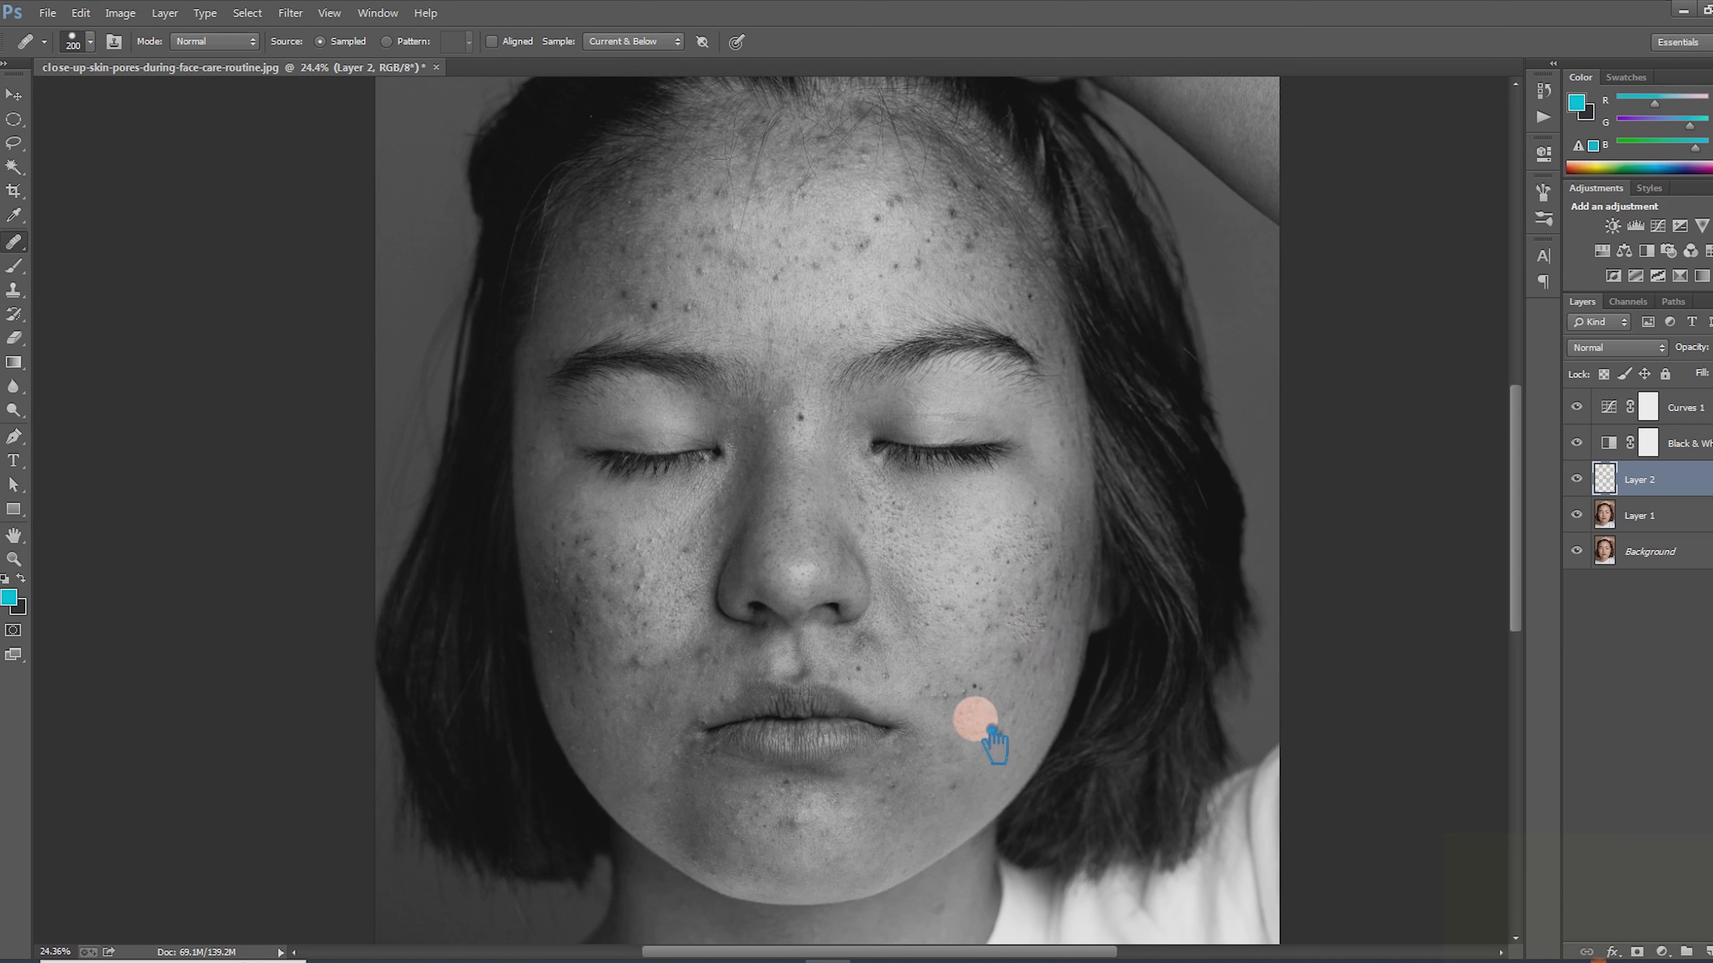
pyautogui.click(1017, 658)
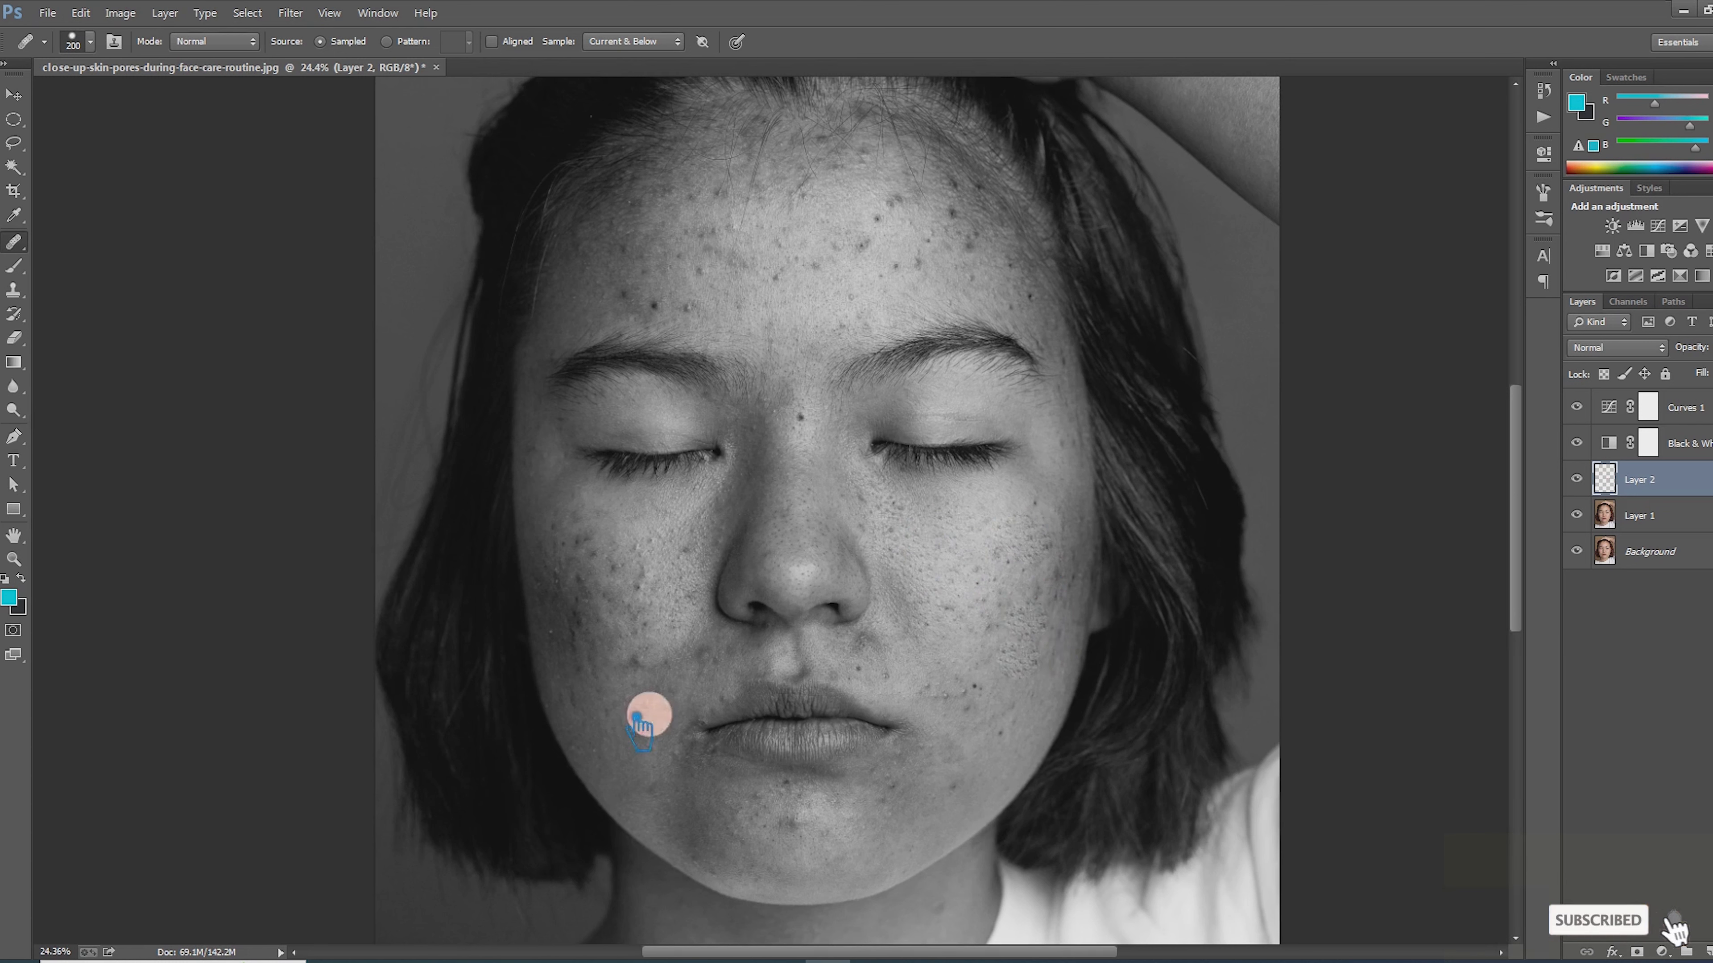
# - Heal the skin just above the left corner of the mouth with the brush at size 175
pyautogui.click(706, 657)
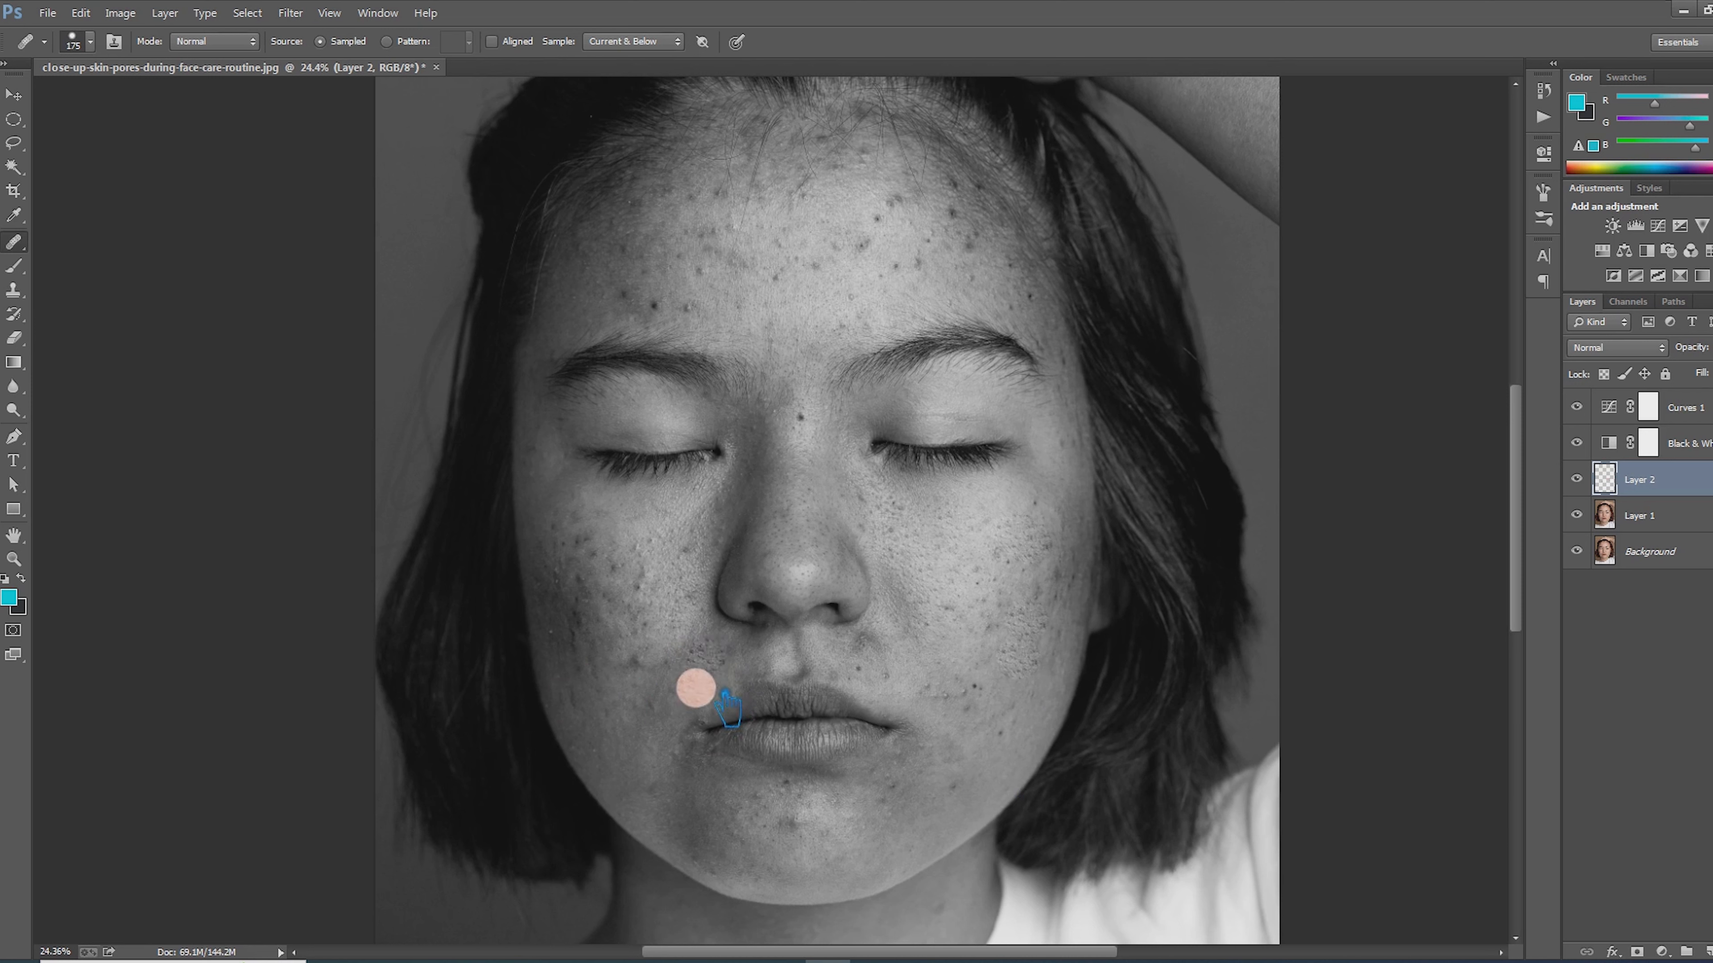
pyautogui.click(700, 643)
pyautogui.click(724, 662)
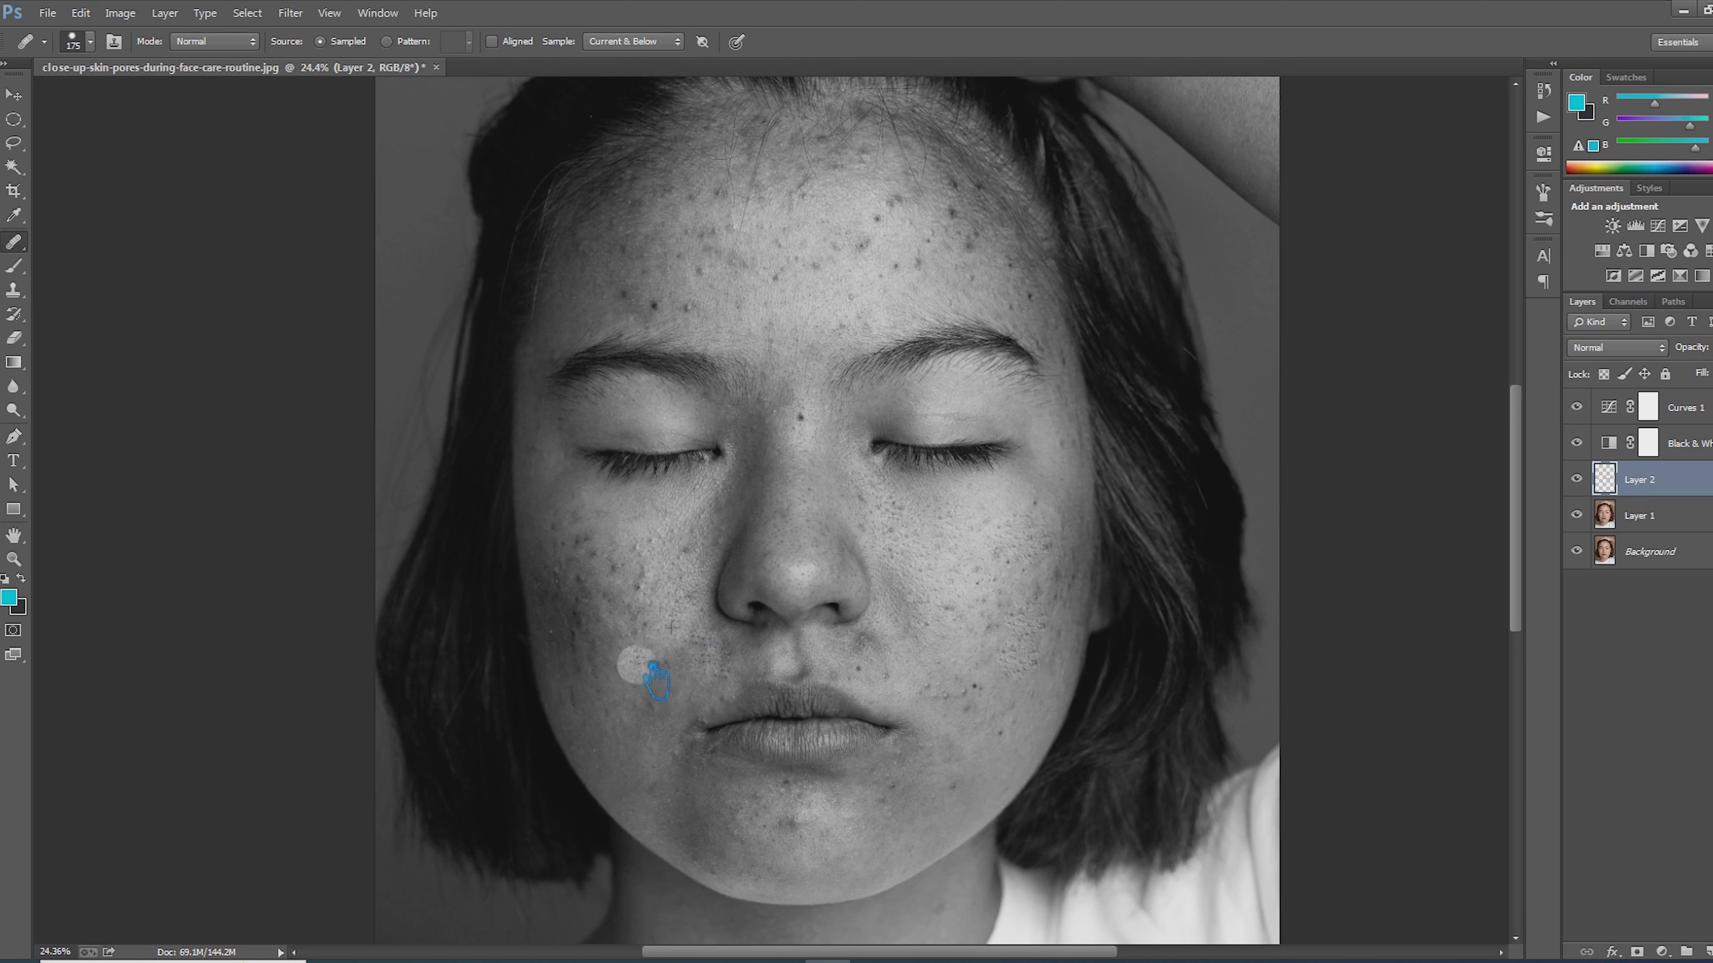
# - Heal the blemishes on the lower outer part of the portrait's left-hand cheek
pyautogui.click(579, 624)
pyautogui.click(587, 667)
pyautogui.click(578, 647)
pyautogui.click(582, 692)
pyautogui.click(579, 671)
pyautogui.click(593, 658)
pyautogui.click(665, 700)
pyautogui.click(624, 509)
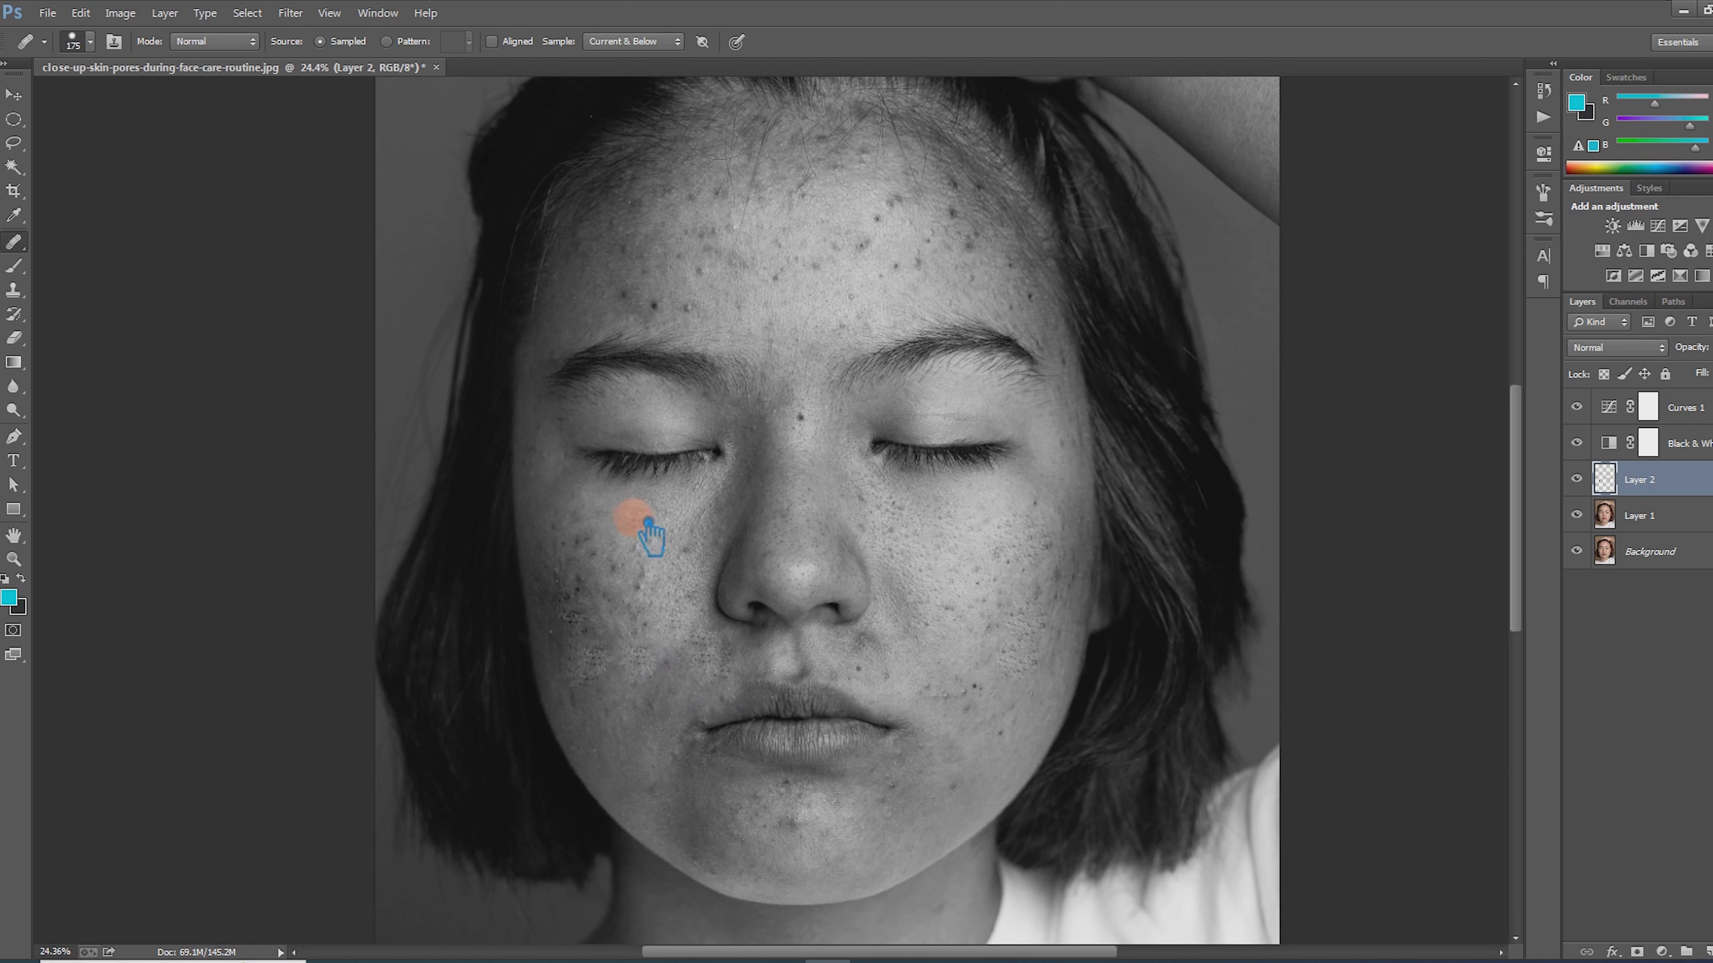
pyautogui.click(600, 650)
pyautogui.click(581, 672)
pyautogui.click(585, 636)
pyautogui.click(576, 662)
pyautogui.click(647, 699)
# - Heal the spots above the right side of the lips and down the lower right-hand cheek to the jaw
pyautogui.click(842, 688)
pyautogui.click(944, 651)
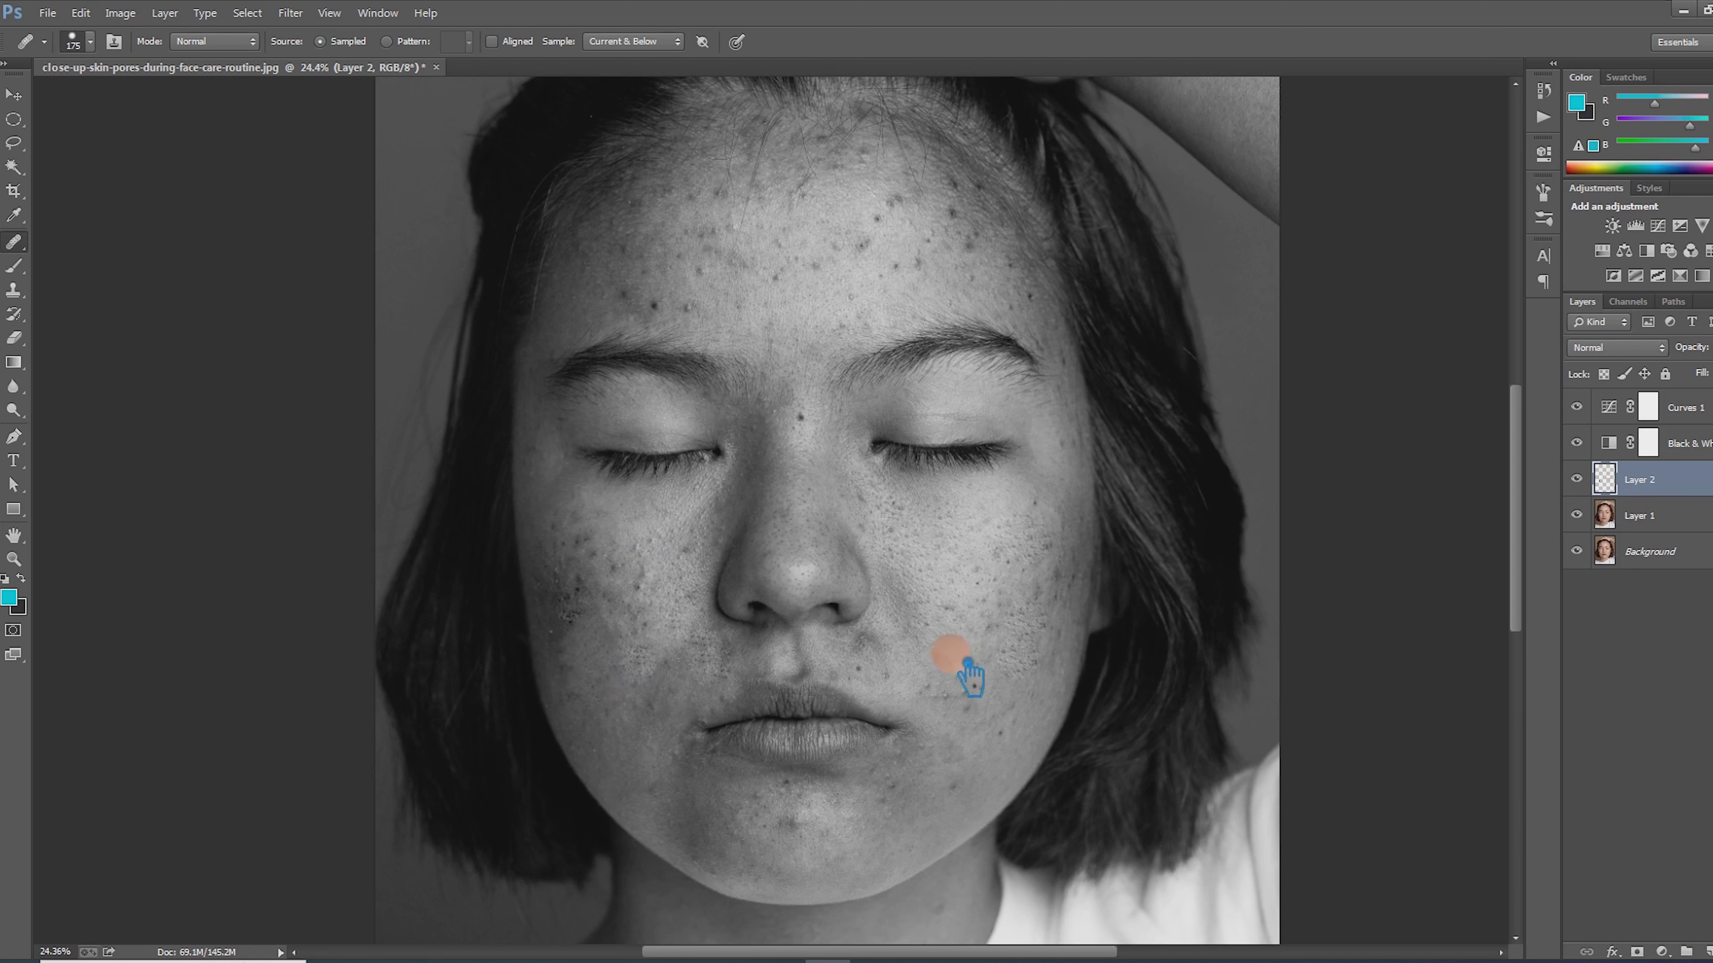
pyautogui.click(877, 652)
pyautogui.click(975, 688)
pyautogui.click(1006, 719)
pyautogui.click(959, 792)
pyautogui.click(952, 754)
pyautogui.click(936, 779)
# - Heal the blemishes on the chin below the lower lip
pyautogui.click(822, 815)
pyautogui.click(792, 803)
pyautogui.click(856, 841)
pyautogui.click(864, 843)
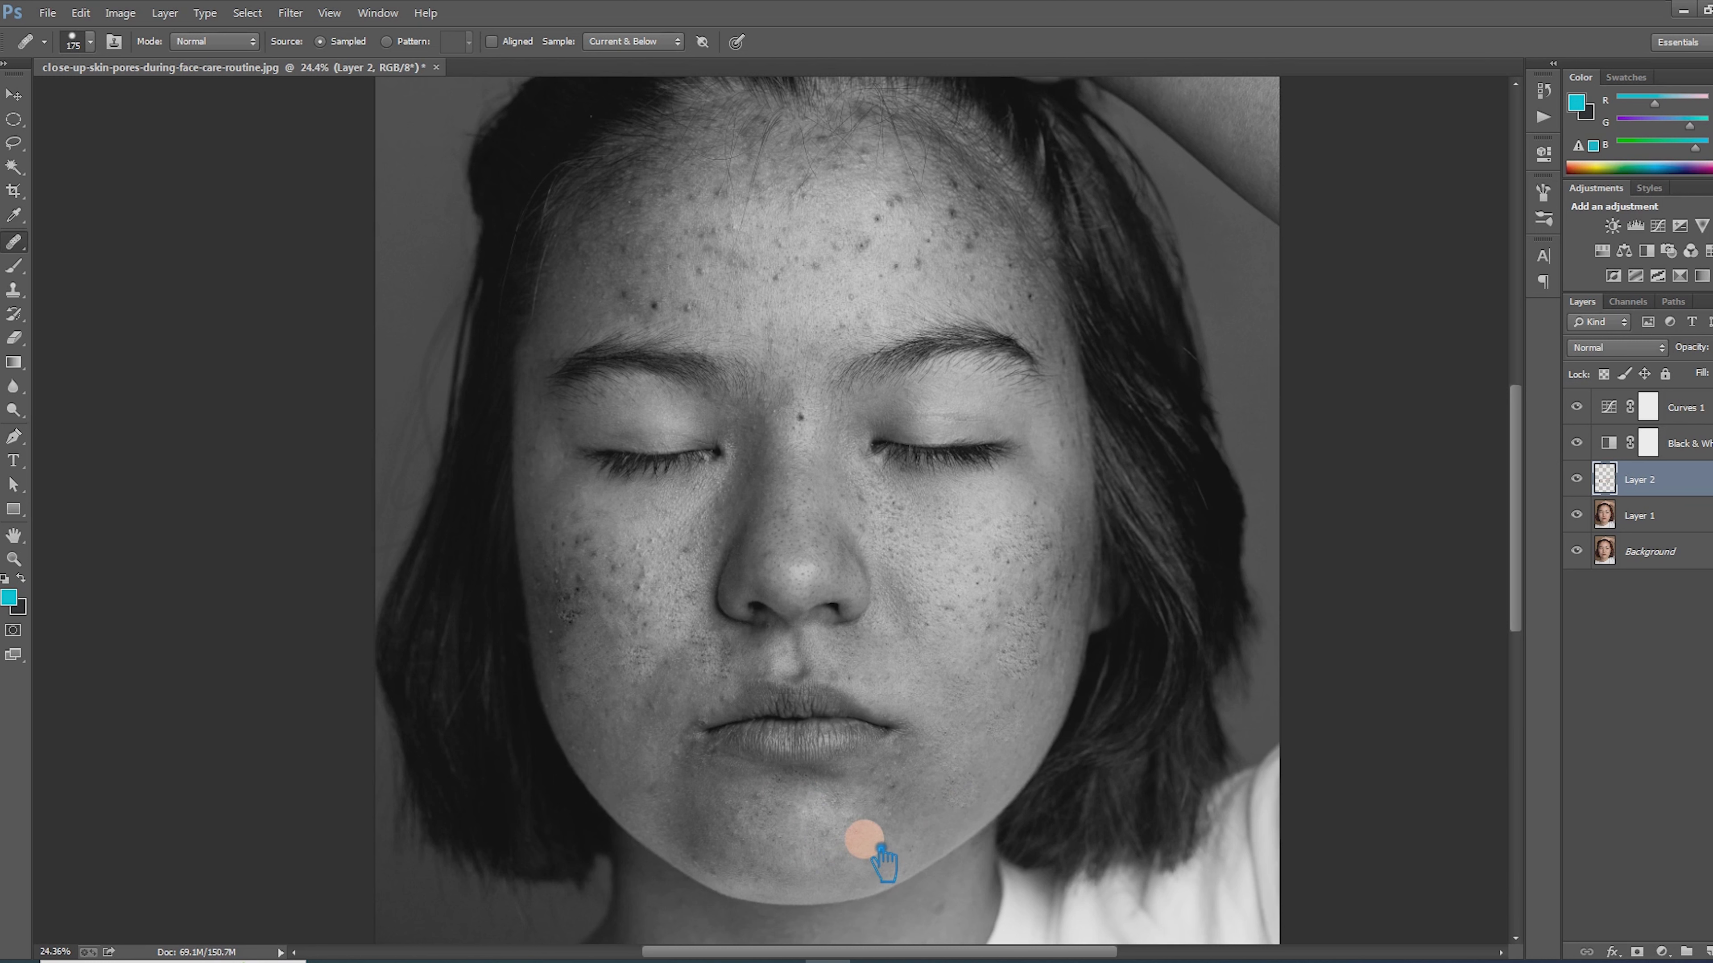
# - Heal the cluster of dark spots on the middle and outer edge of the portrait's left-hand cheek
pyautogui.click(581, 607)
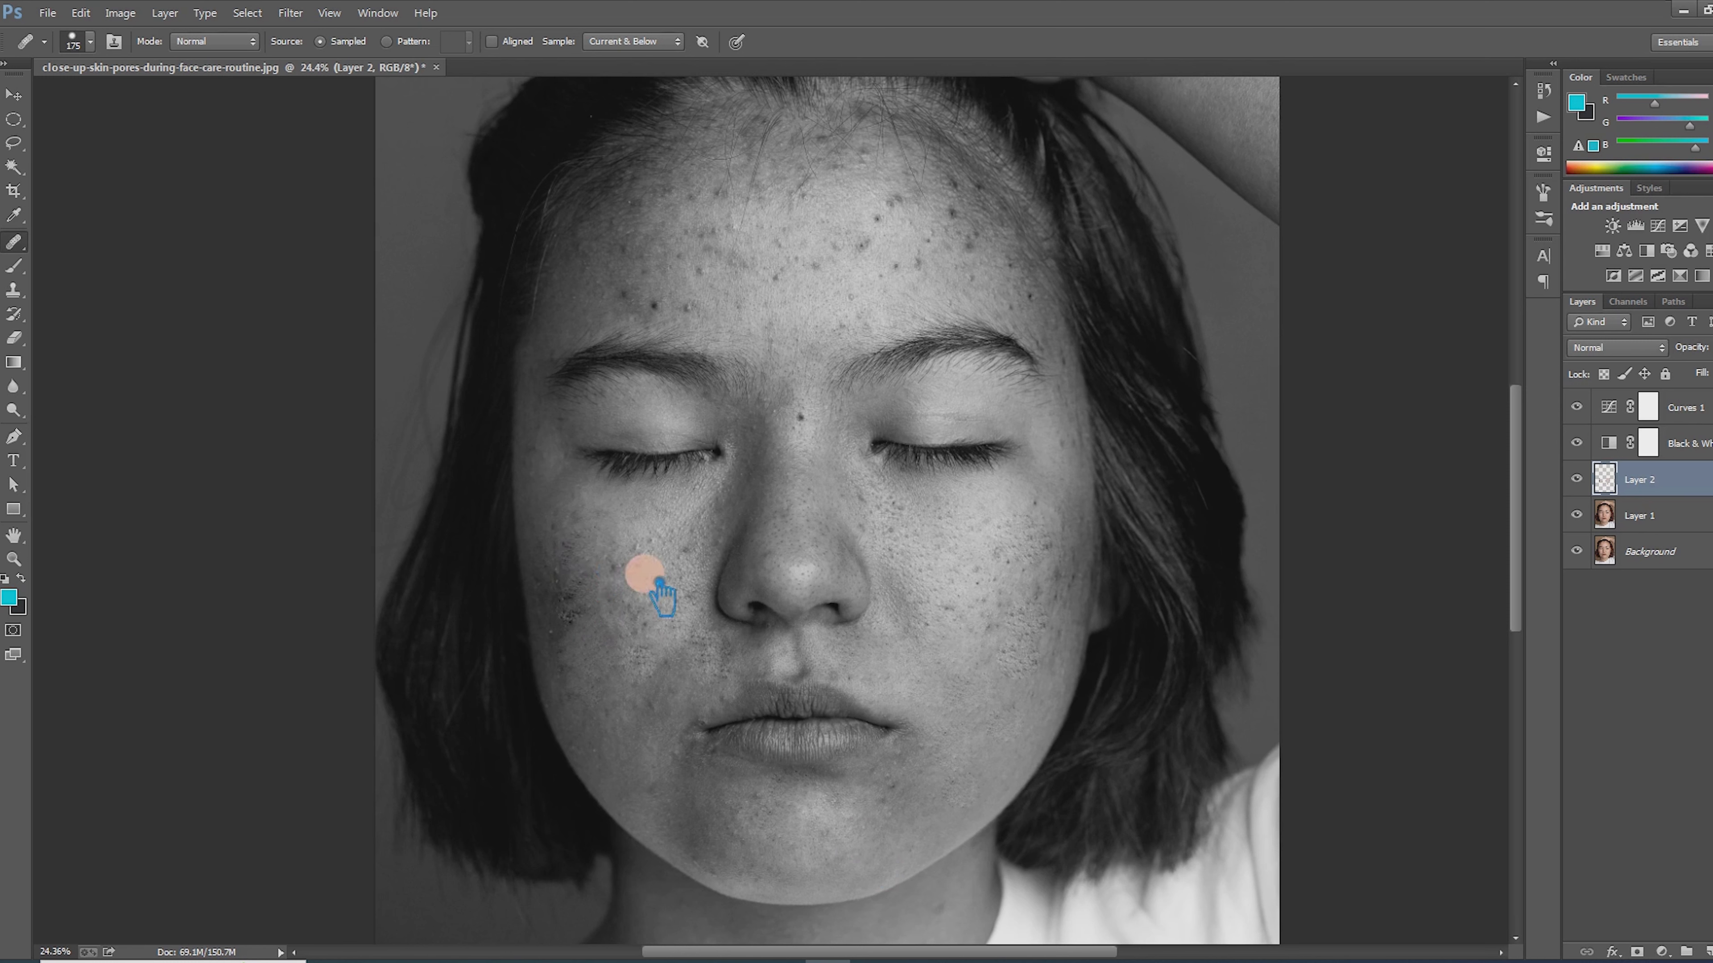
pyautogui.click(582, 605)
pyautogui.click(572, 602)
pyautogui.click(566, 570)
pyautogui.click(571, 556)
pyautogui.click(558, 593)
pyautogui.click(565, 649)
pyautogui.click(562, 643)
pyautogui.click(556, 599)
pyautogui.click(571, 621)
pyautogui.click(634, 631)
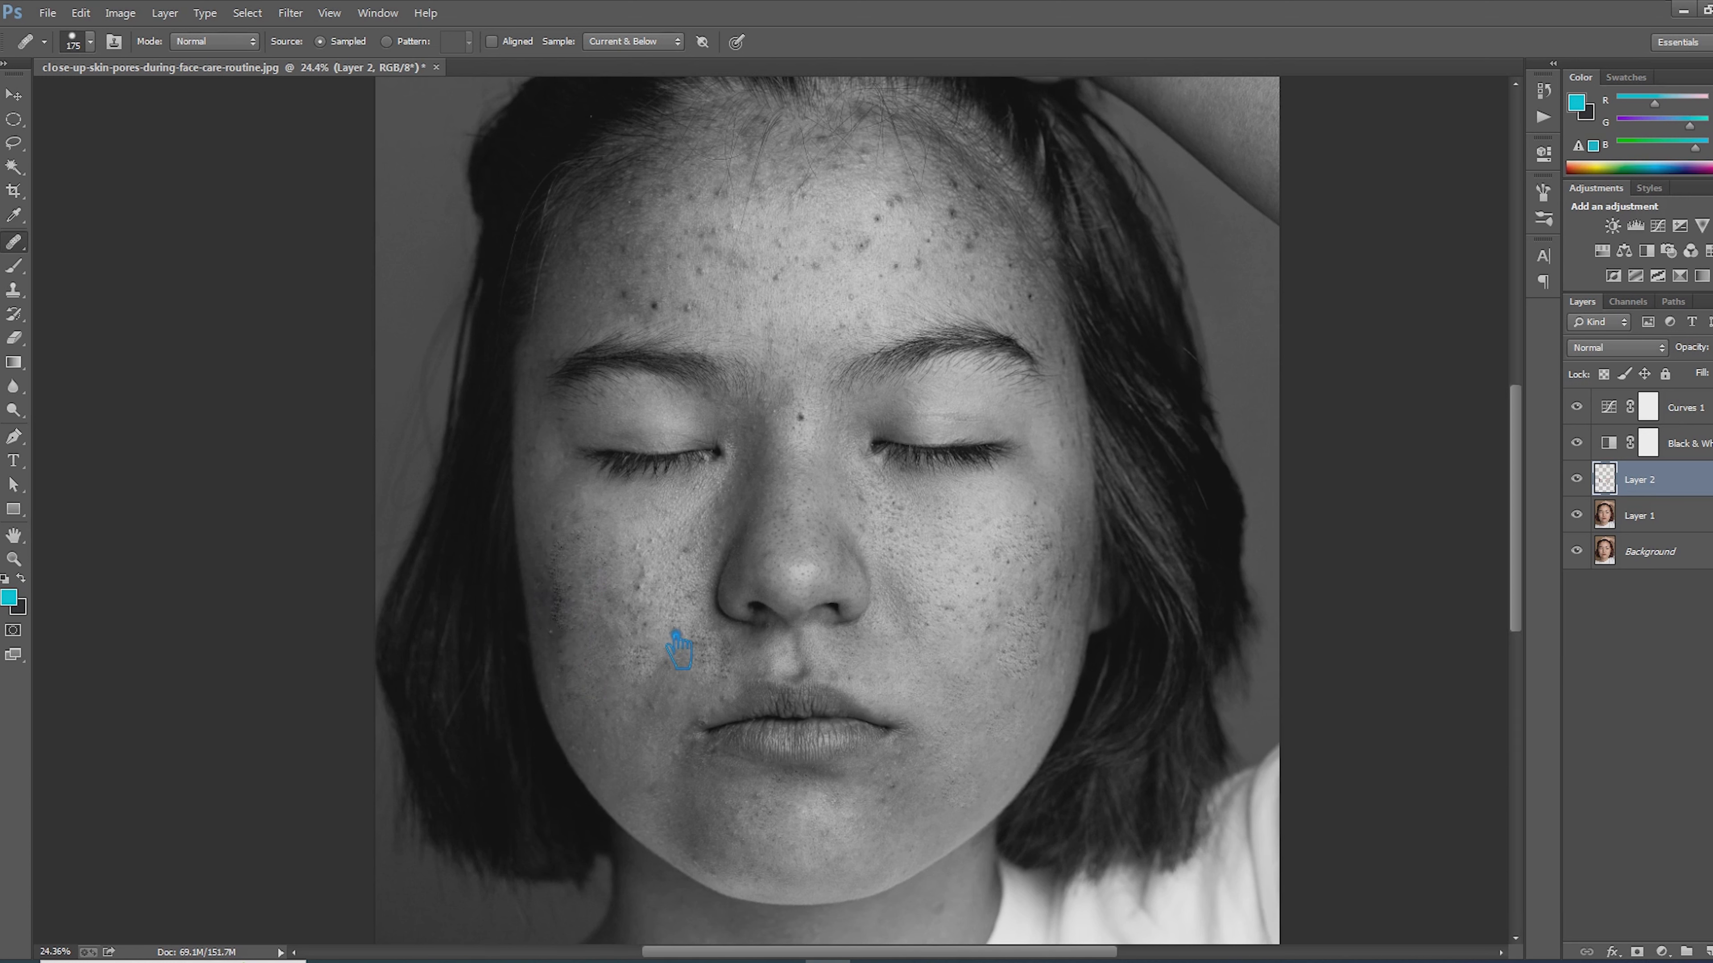
pyautogui.click(577, 621)
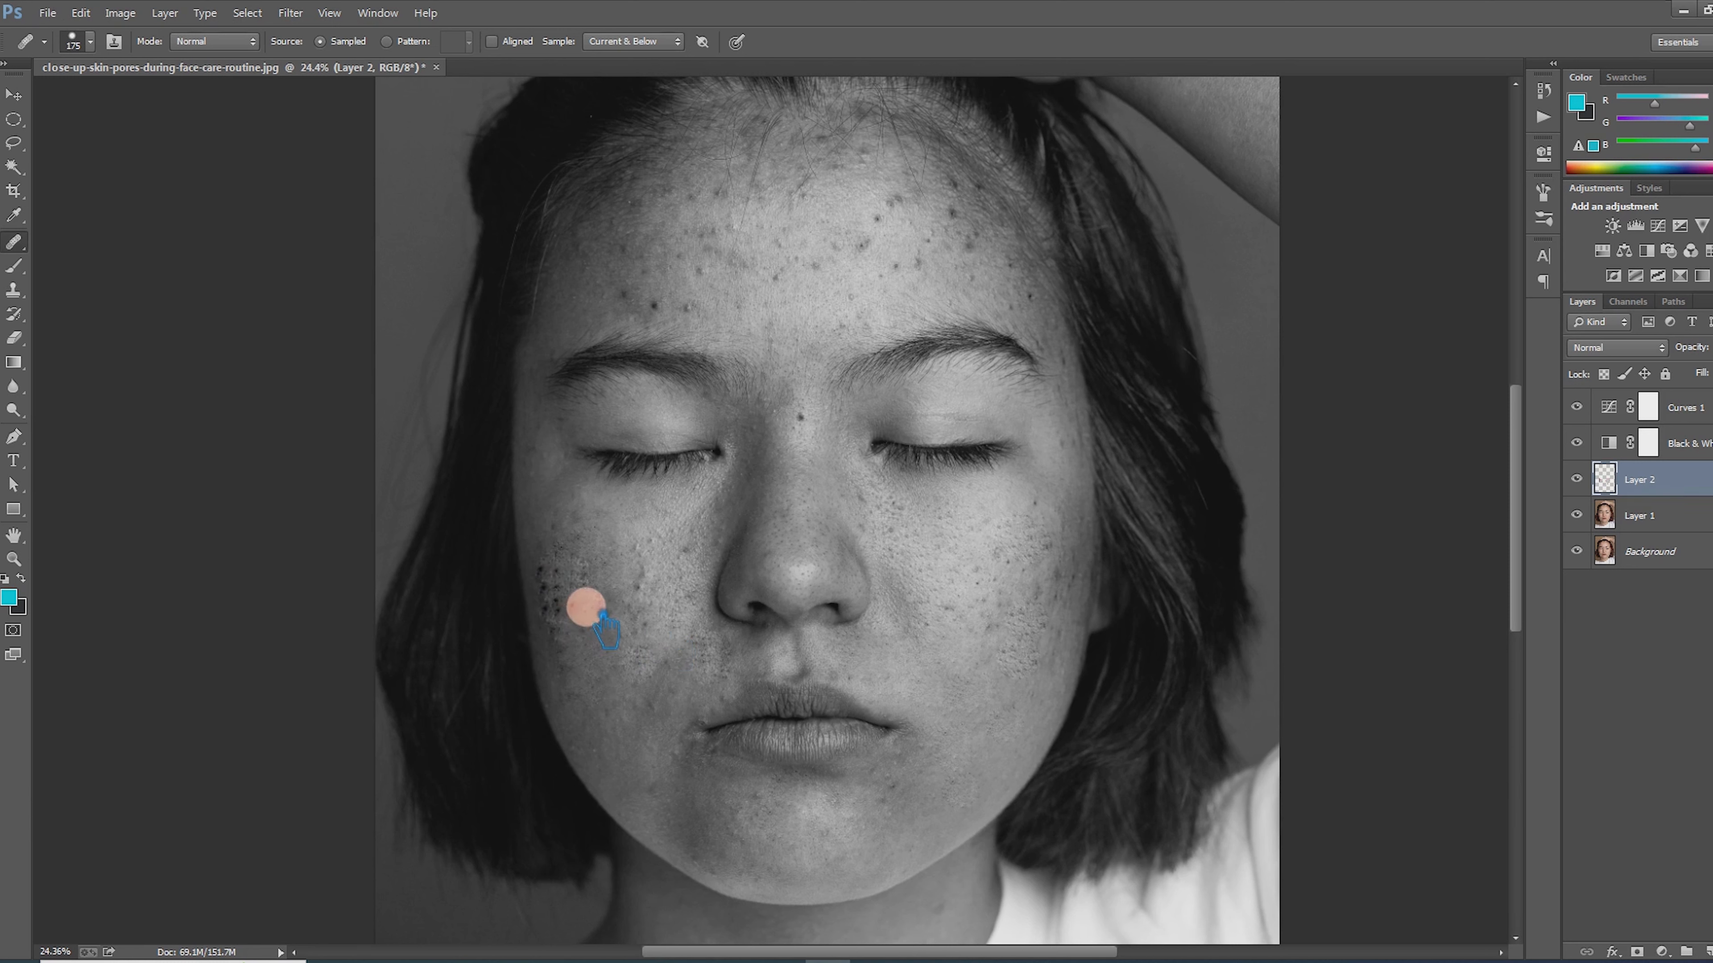
# - Resample clean skin below the left-hand eye and repair the dark dotted patch at the outer left-hand cheek
pyautogui.keyDown('alt'); pyautogui.click(602, 507); pyautogui.keyUp('alt')
pyautogui.click(561, 544)
pyautogui.click(589, 560)
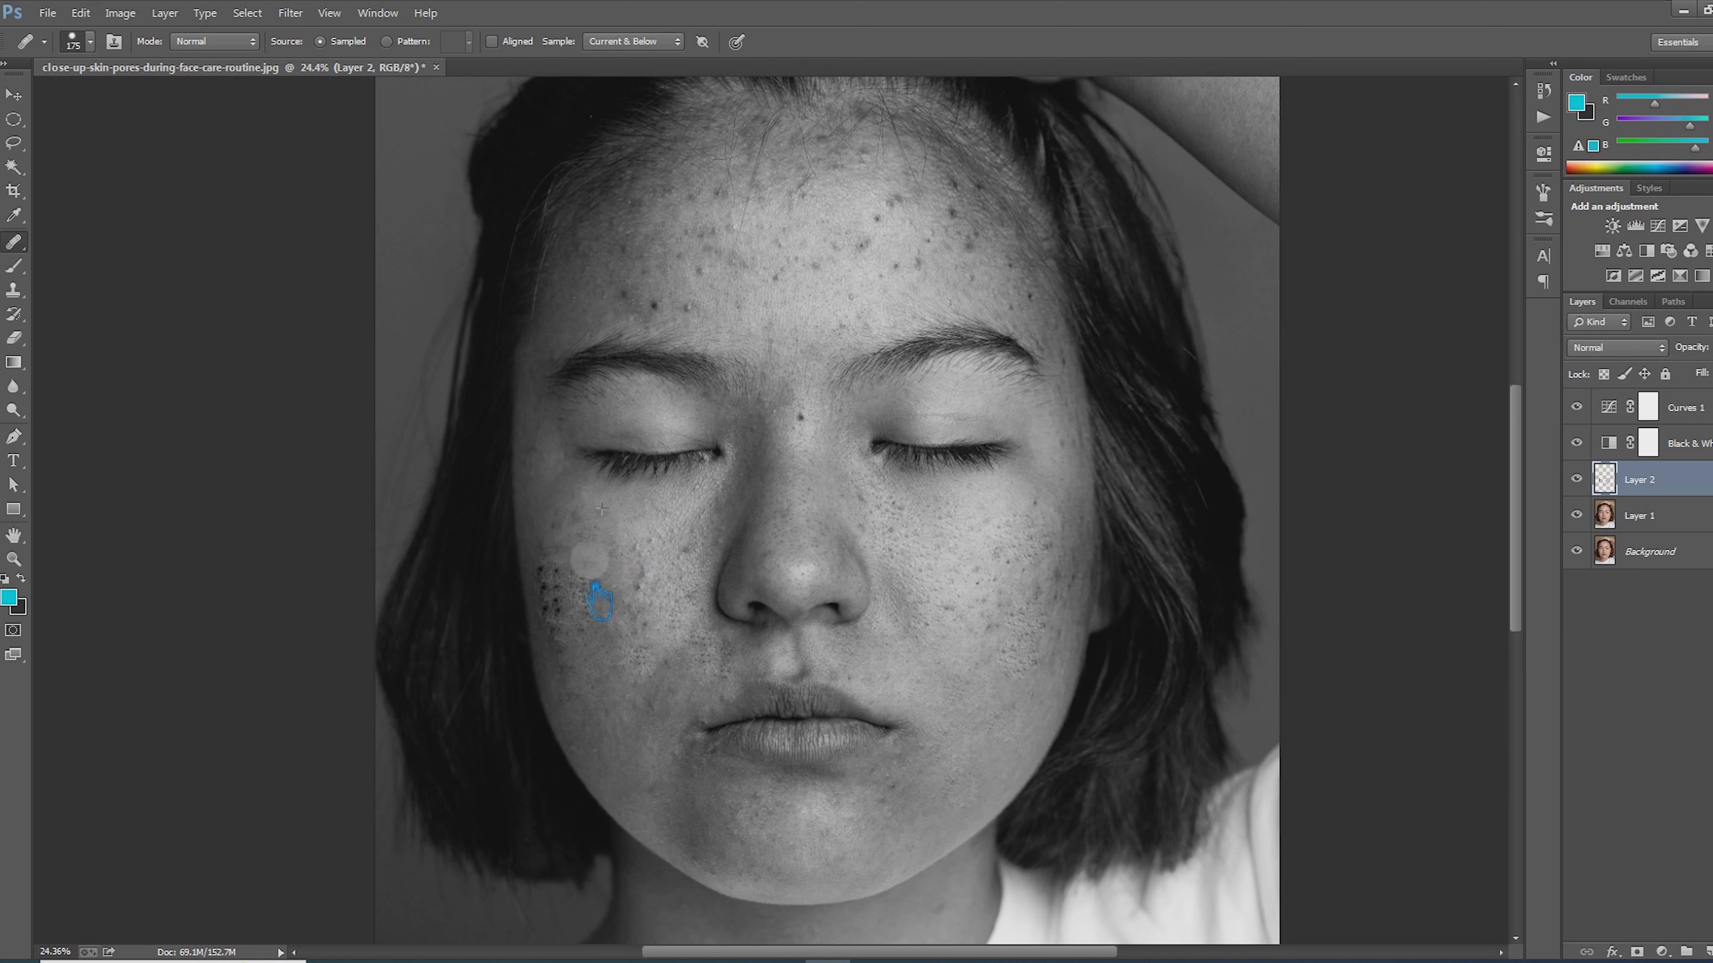
pyautogui.click(544, 574)
pyautogui.click(551, 608)
pyautogui.click(552, 588)
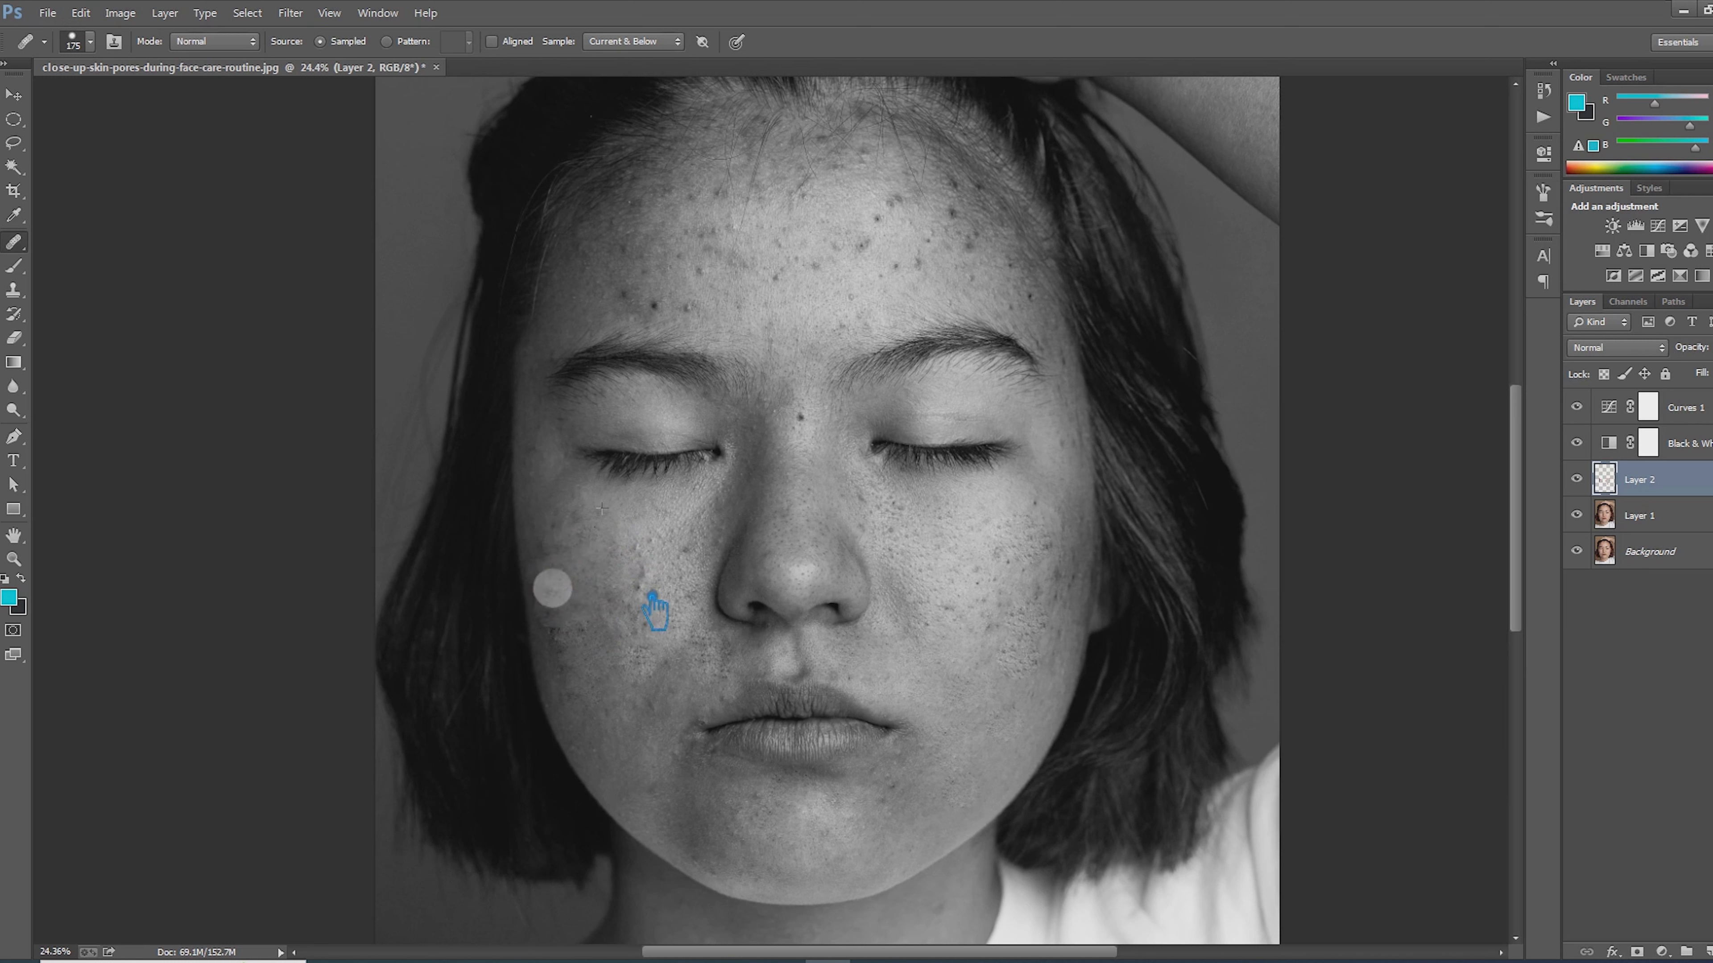
# - Even out the skin along the outer edge of the left-hand cheek, from eye level down towards the jaw
pyautogui.click(554, 616)
pyautogui.click(556, 636)
pyautogui.click(574, 674)
pyautogui.click(548, 621)
pyautogui.click(551, 580)
pyautogui.click(547, 547)
# - Heal the remaining spots on the inner left-hand cheek towards the nose
pyautogui.click(604, 581)
pyautogui.click(639, 619)
pyautogui.click(641, 581)
pyautogui.click(700, 543)
pyautogui.click(644, 540)
# - Remove the mole at the top of the nose bridge and the spots beneath the inner corner of the right-hand eye
pyautogui.click(791, 407)
pyautogui.click(902, 510)
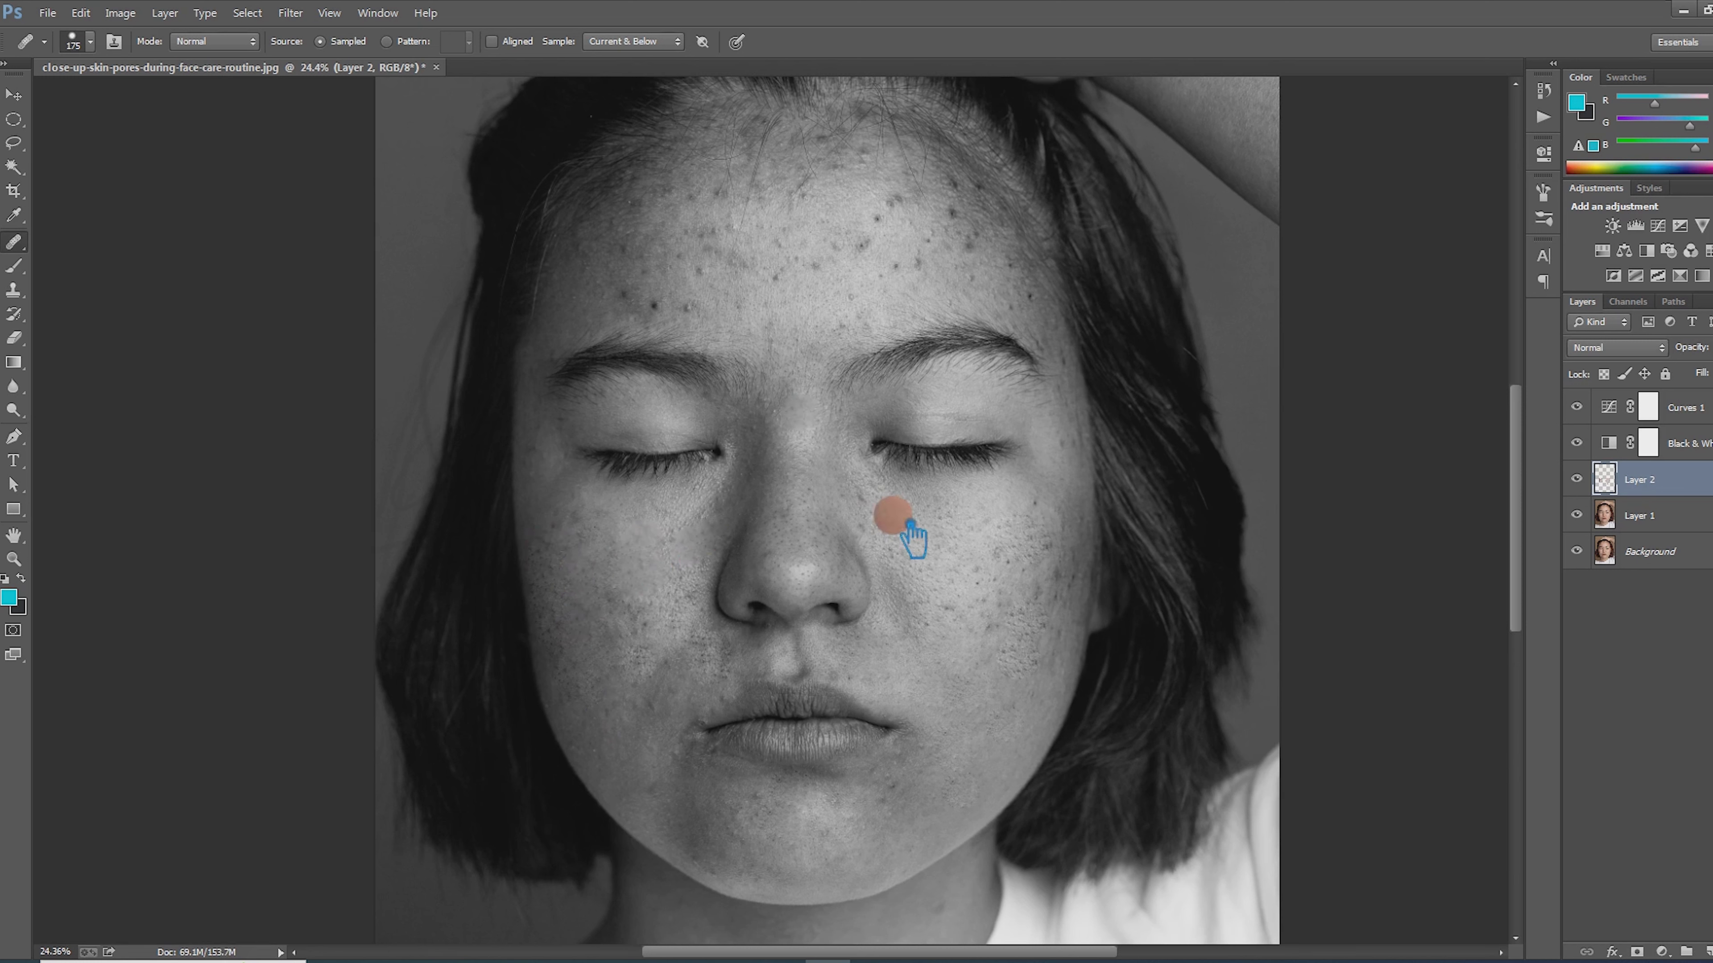
pyautogui.click(875, 497)
pyautogui.click(890, 546)
# - Heal the remaining blemishes on the middle and outer right-hand cheek
pyautogui.click(1040, 509)
pyautogui.click(1059, 575)
pyautogui.click(1046, 546)
pyautogui.click(988, 620)
pyautogui.click(1045, 617)
pyautogui.click(947, 606)
# - Heal the nose and the blemishes on the left-hand side of the forehead above the eyebrow
pyautogui.click(772, 521)
pyautogui.click(698, 312)
pyautogui.click(648, 309)
pyautogui.click(660, 290)
pyautogui.click(724, 270)
pyautogui.click(713, 233)
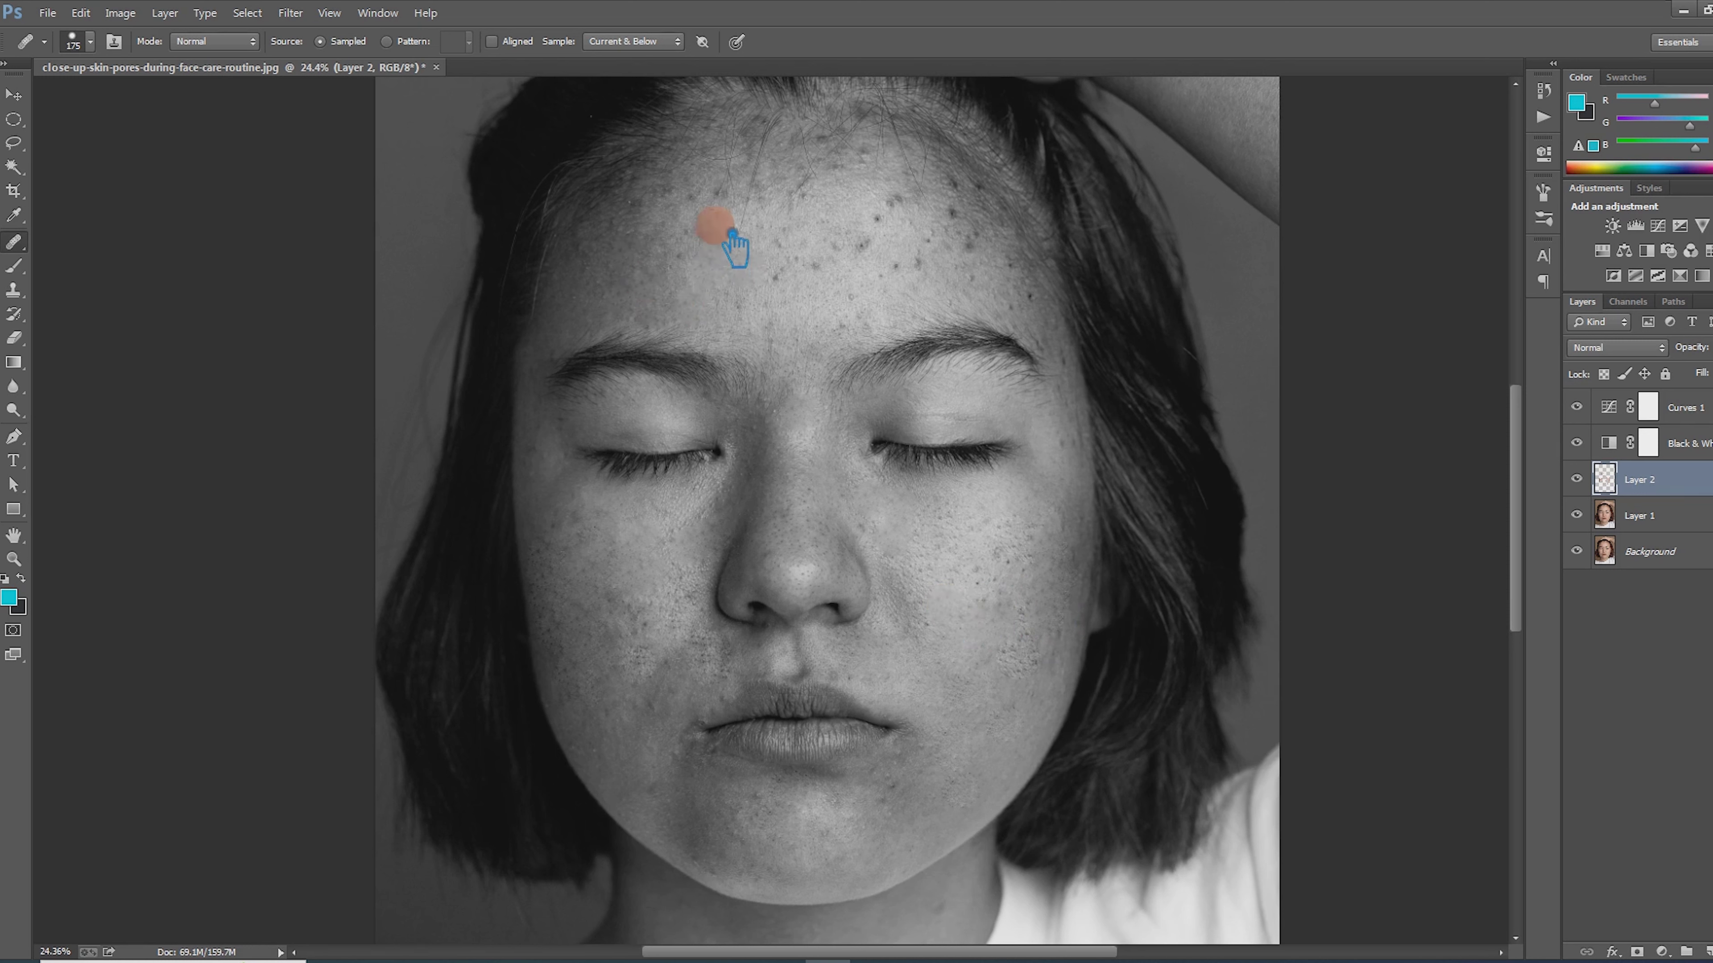
# - Heal the spots on the lower middle of the forehead between and above the eyebrows
pyautogui.click(826, 296)
pyautogui.click(830, 248)
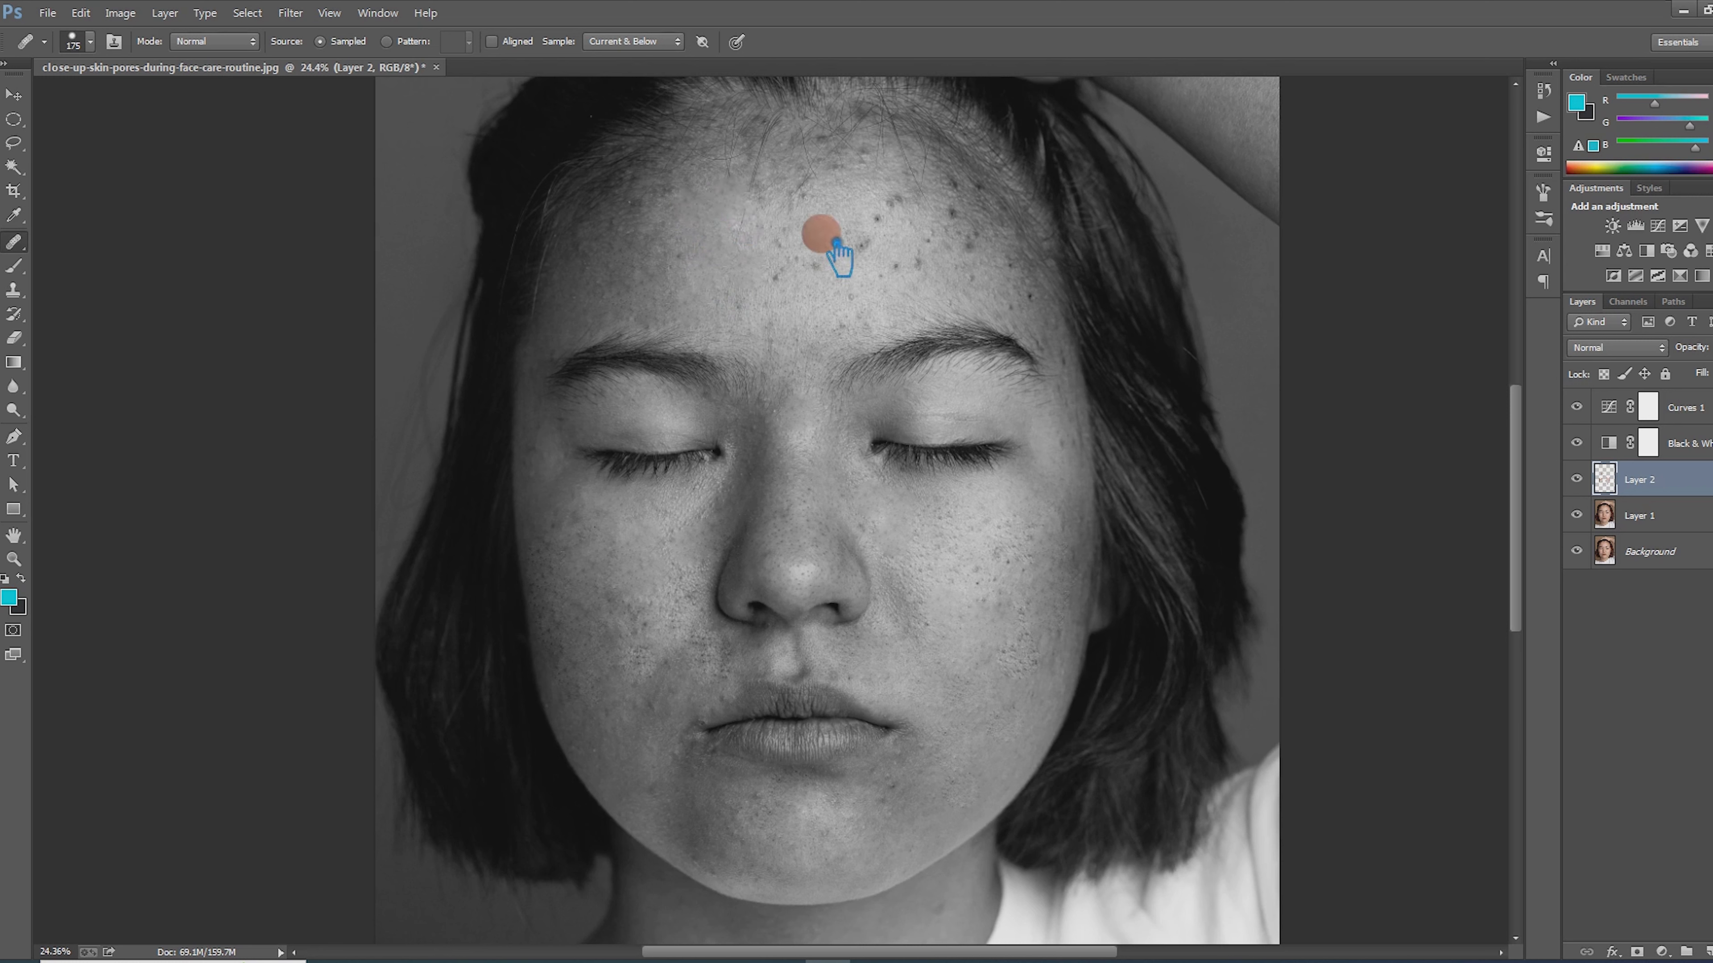
pyautogui.click(789, 283)
pyautogui.click(698, 270)
# - Heal the blemishes across the upper centre and right-hand side of the forehead
pyautogui.click(866, 250)
pyautogui.click(904, 234)
pyautogui.click(917, 206)
pyautogui.click(976, 251)
pyautogui.click(930, 266)
pyautogui.click(849, 278)
pyautogui.click(860, 249)
pyautogui.click(817, 201)
pyautogui.click(784, 198)
pyautogui.click(983, 248)
pyautogui.click(960, 199)
# - Heal the skin above the right-hand eyebrow and at the right-hand temple
pyautogui.click(981, 324)
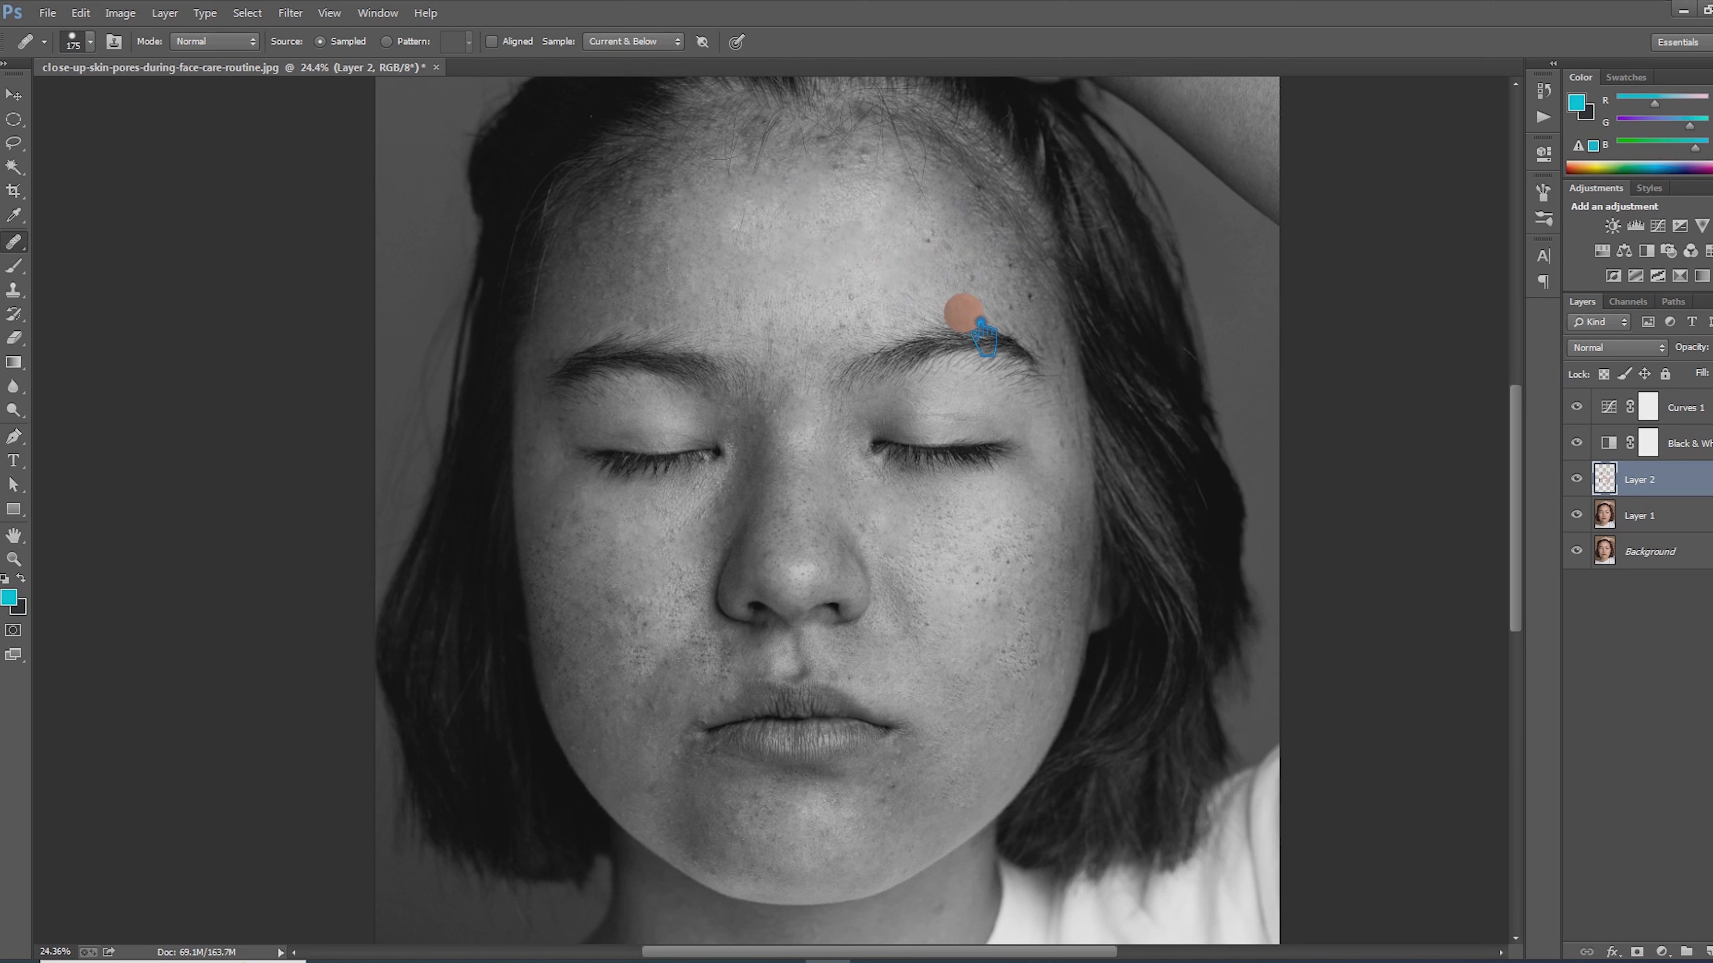
pyautogui.click(1053, 383)
pyautogui.click(973, 278)
pyautogui.click(939, 253)
# - Smooth leftover spots on the left-hand cheek from beneath the eye to mid-cheek with the Healing Brush
pyautogui.click(812, 513)
pyautogui.click(638, 642)
pyautogui.click(617, 594)
pyautogui.click(581, 548)
pyautogui.click(559, 483)
pyautogui.click(577, 555)
# - Touch up the skin beneath the nose and on the middle of the right-hand cheek
pyautogui.click(751, 649)
pyautogui.click(985, 573)
pyautogui.click(825, 623)
# - Refine the lower left-hand cheek and its outer edge with more healing touches
pyautogui.click(637, 696)
pyautogui.click(651, 760)
pyautogui.click(575, 679)
pyautogui.click(547, 596)
pyautogui.click(558, 566)
pyautogui.click(565, 646)
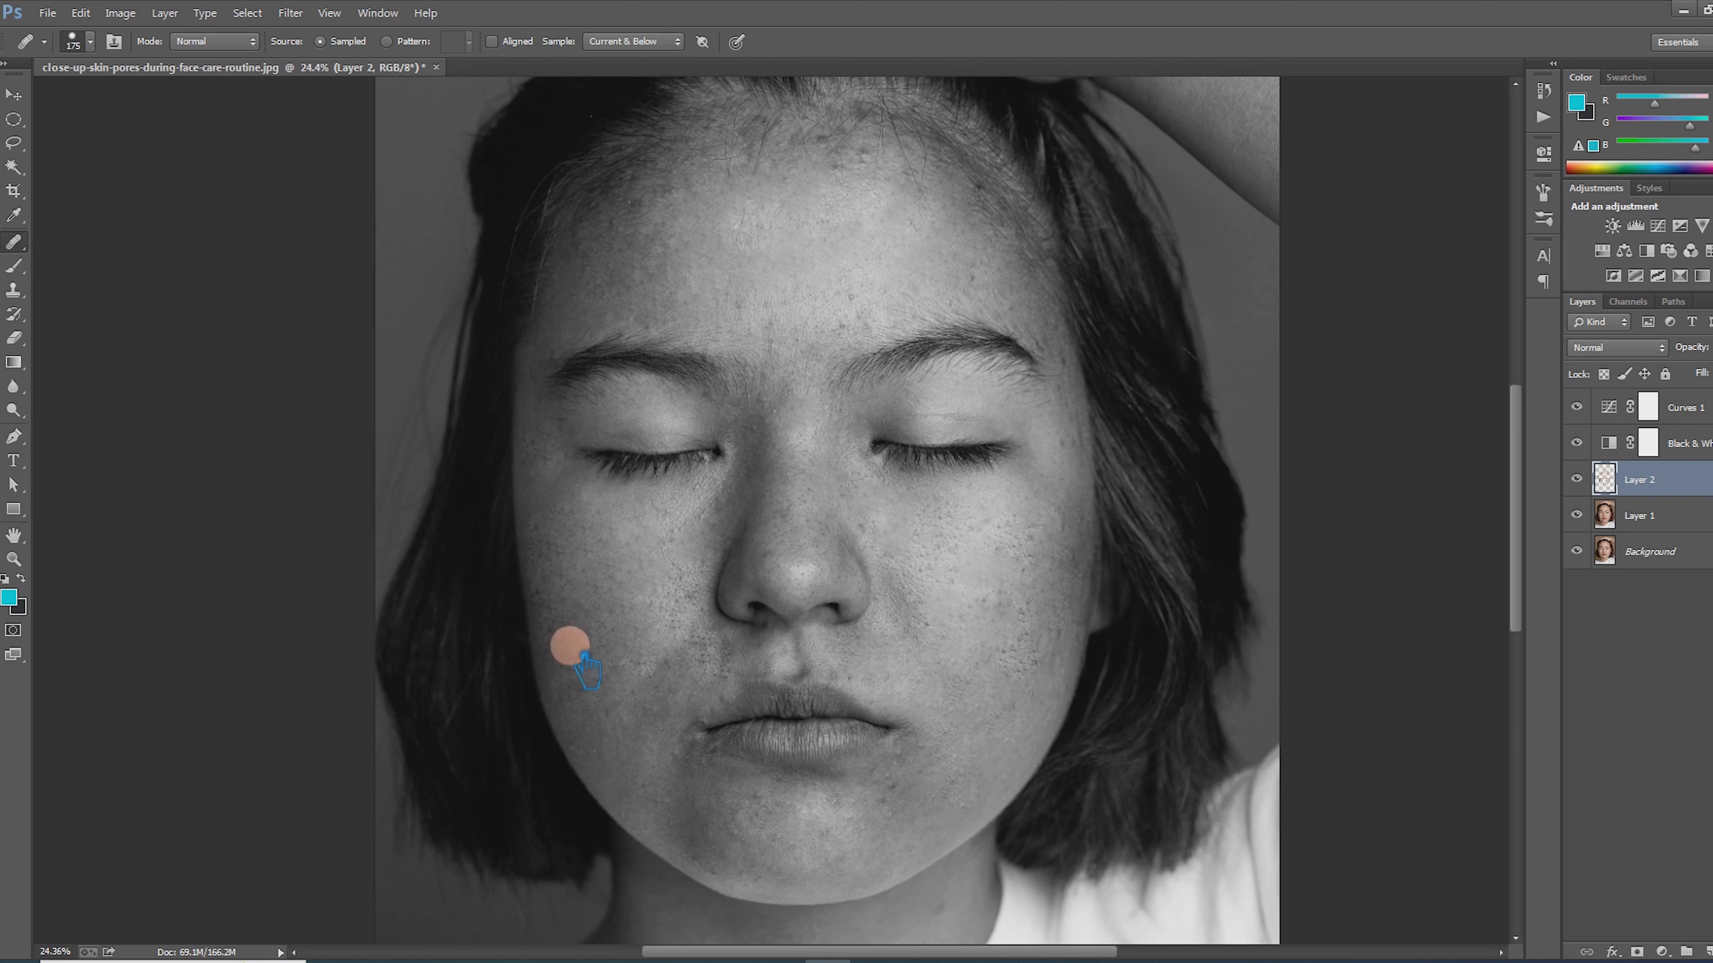
pyautogui.click(623, 651)
pyautogui.click(568, 604)
pyautogui.click(549, 562)
pyautogui.click(540, 524)
# - Finish healing the chin, the right-hand jaw and the skin around the left corner of the mouth
pyautogui.click(657, 683)
pyautogui.click(782, 821)
pyautogui.click(951, 828)
pyautogui.click(693, 658)
pyautogui.click(674, 699)
pyautogui.click(680, 614)
pyautogui.click(581, 566)
pyautogui.click(657, 658)
pyautogui.click(647, 680)
pyautogui.click(784, 830)
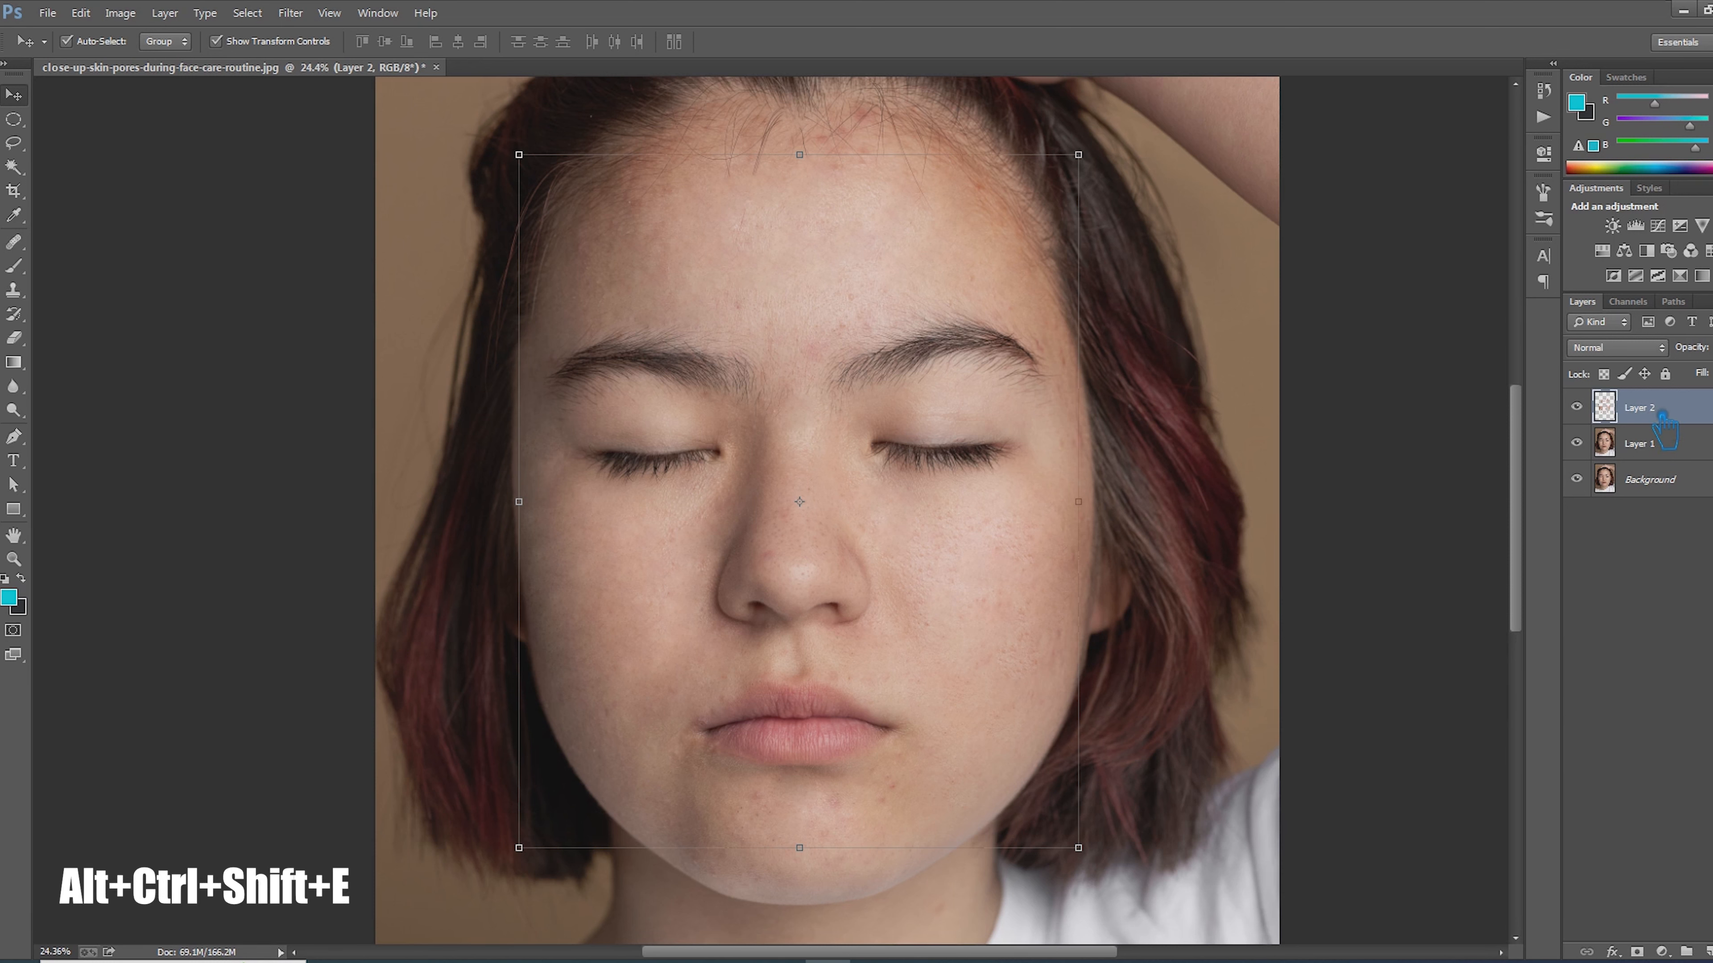
# - Stamp all visible layers into a new top layer and save the document as a PSD
pyautogui.hotkey('ctrl', 'shift', 'alt', 'e')
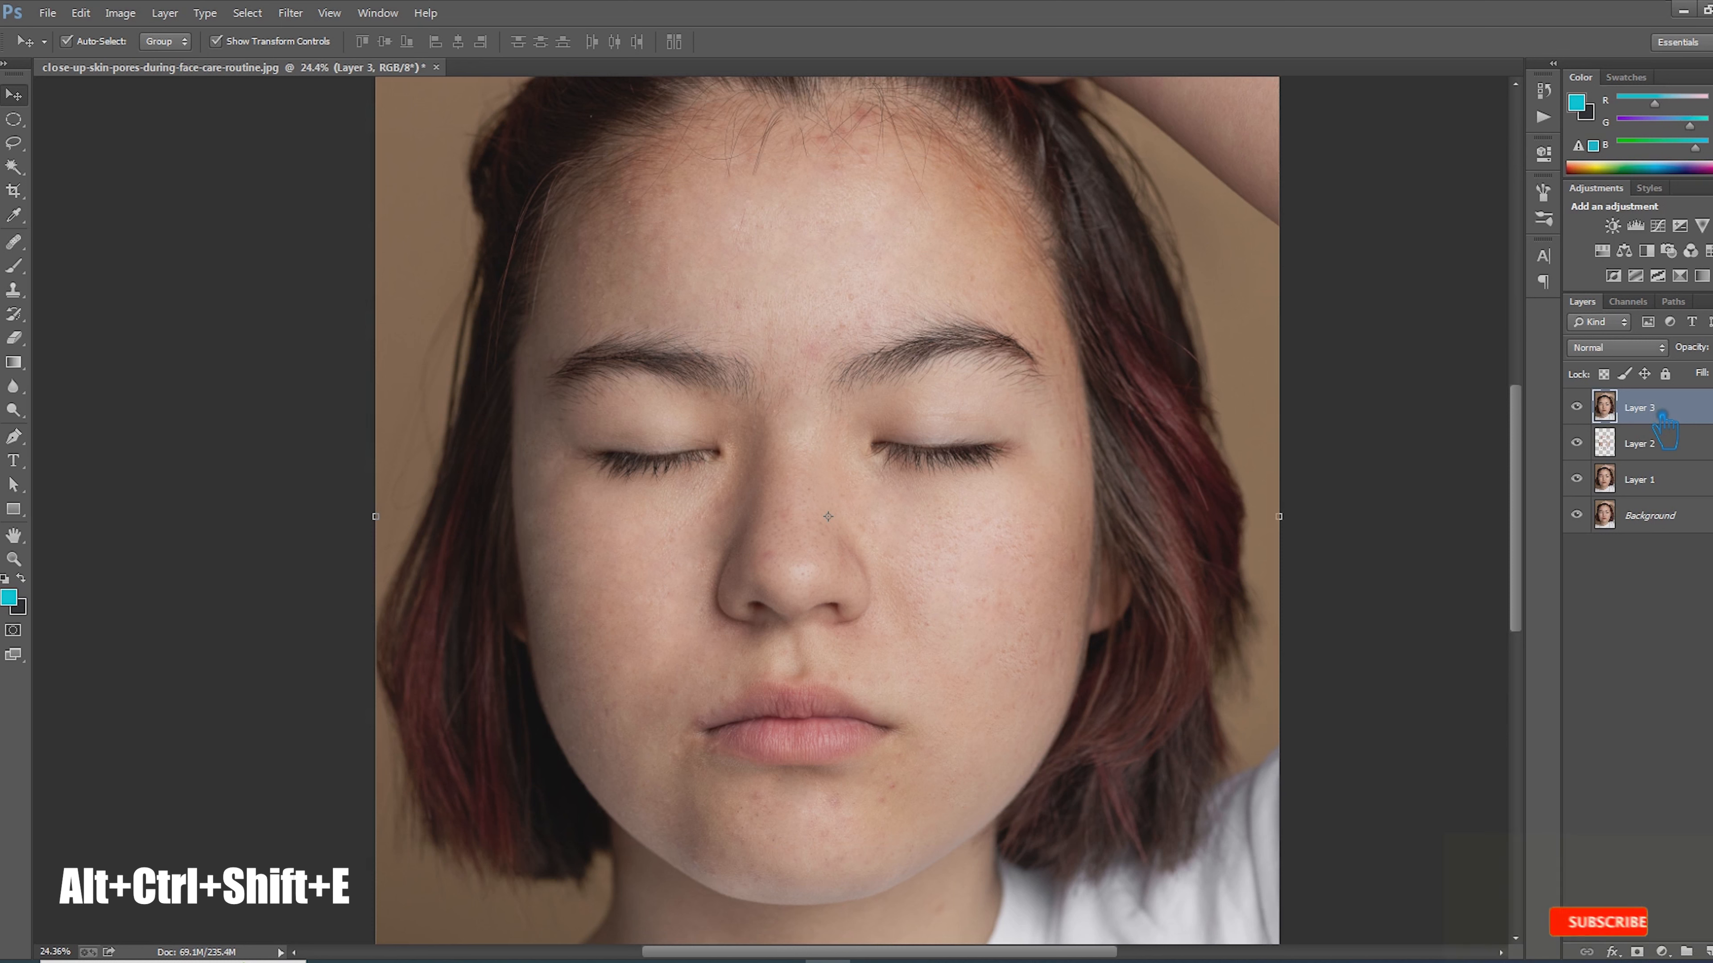
pyautogui.hotkey('ctrl', 's')
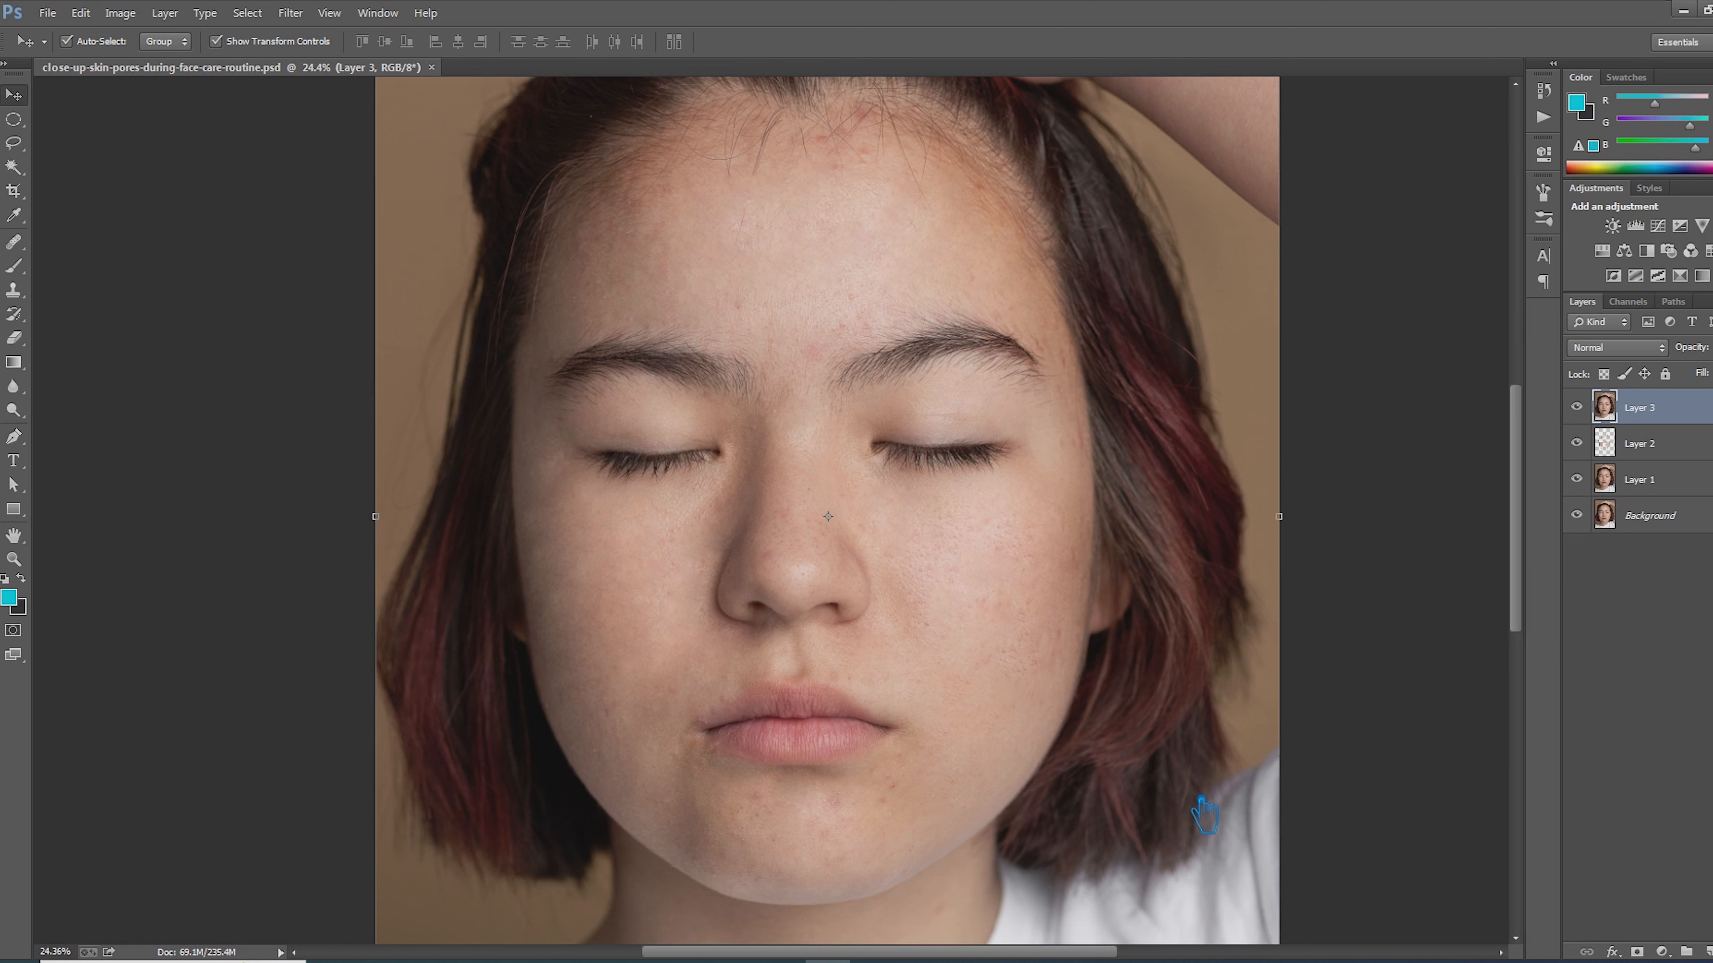
# - Set the stamped layer's blend mode to Vivid Light and invert its colors
pyautogui.click(1608, 352)
pyautogui.click(1639, 649)
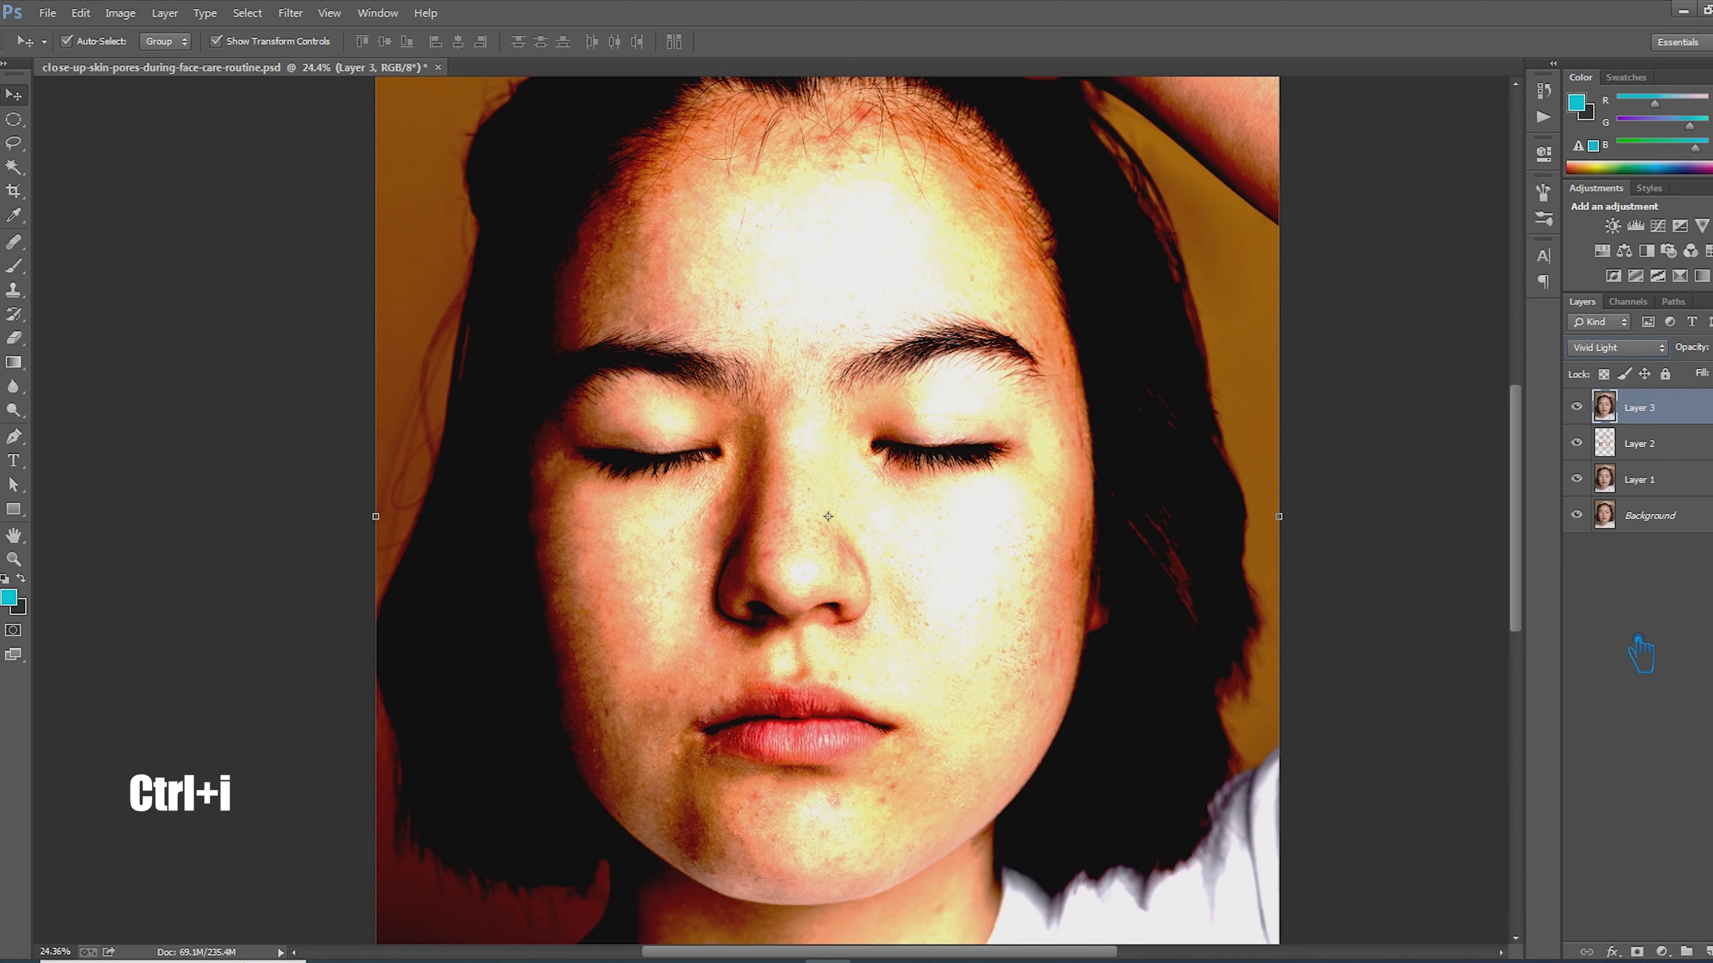
pyautogui.hotkey('ctrl', 'i')
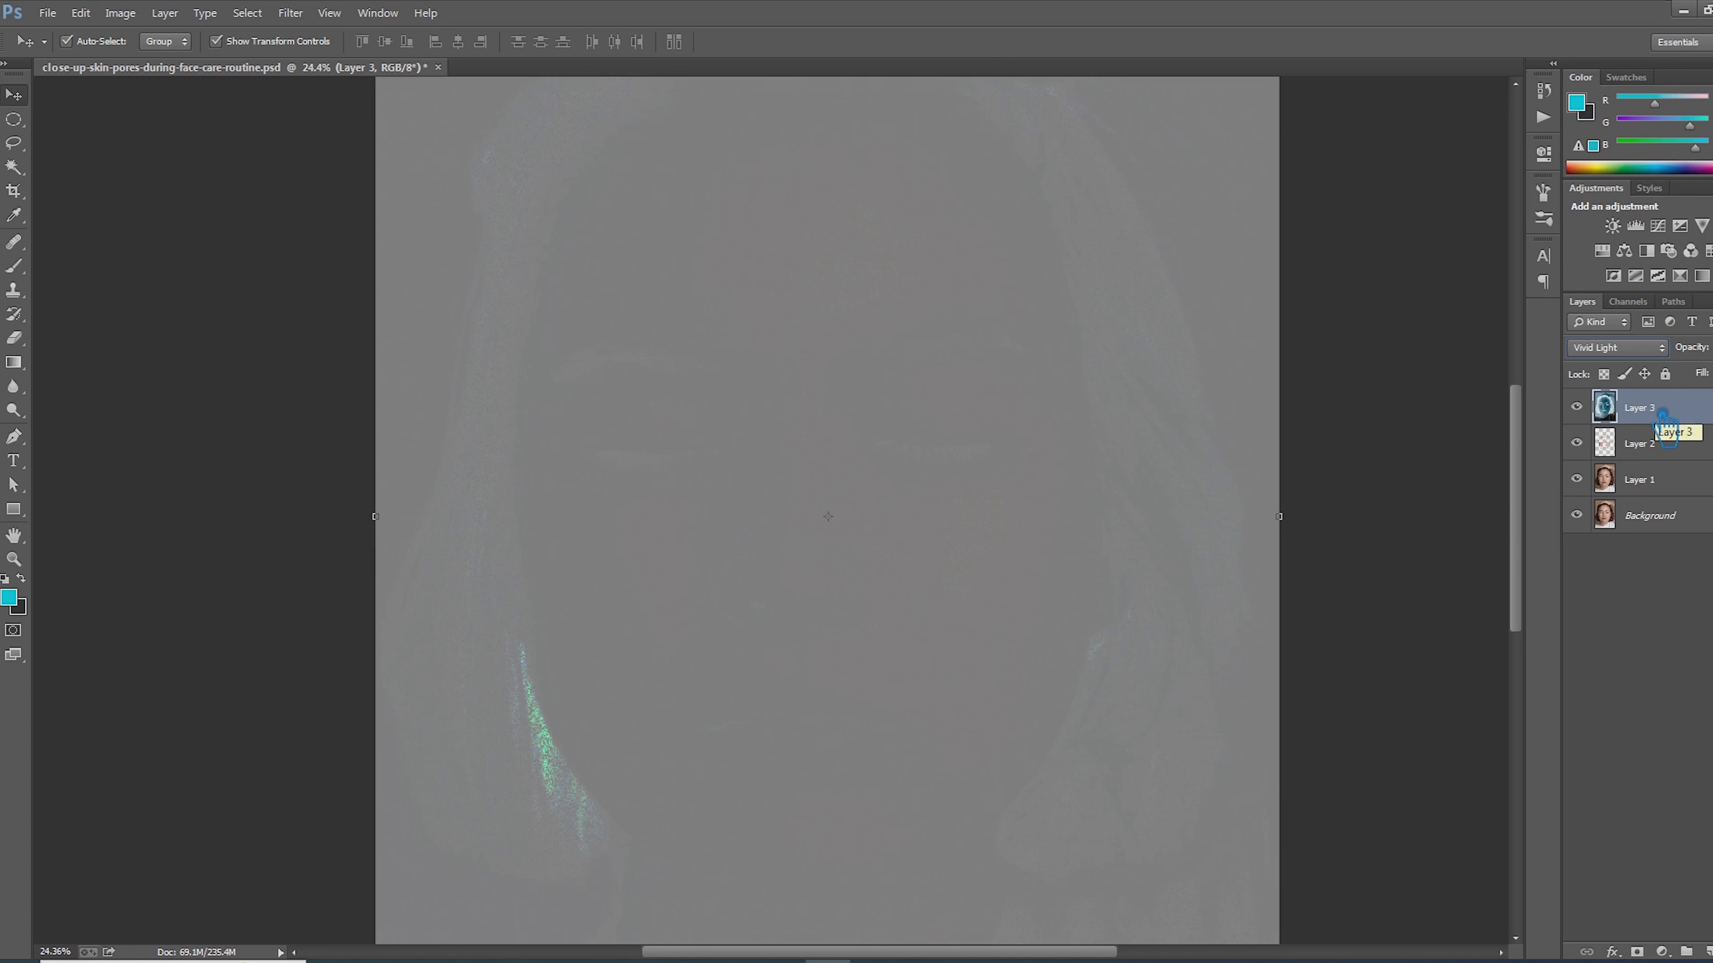
# - Convert the inverted layer to a smart object and apply a High Pass filter with a 28-pixel radius
pyautogui.rightClick(1671, 427)
pyautogui.click(1581, 415)
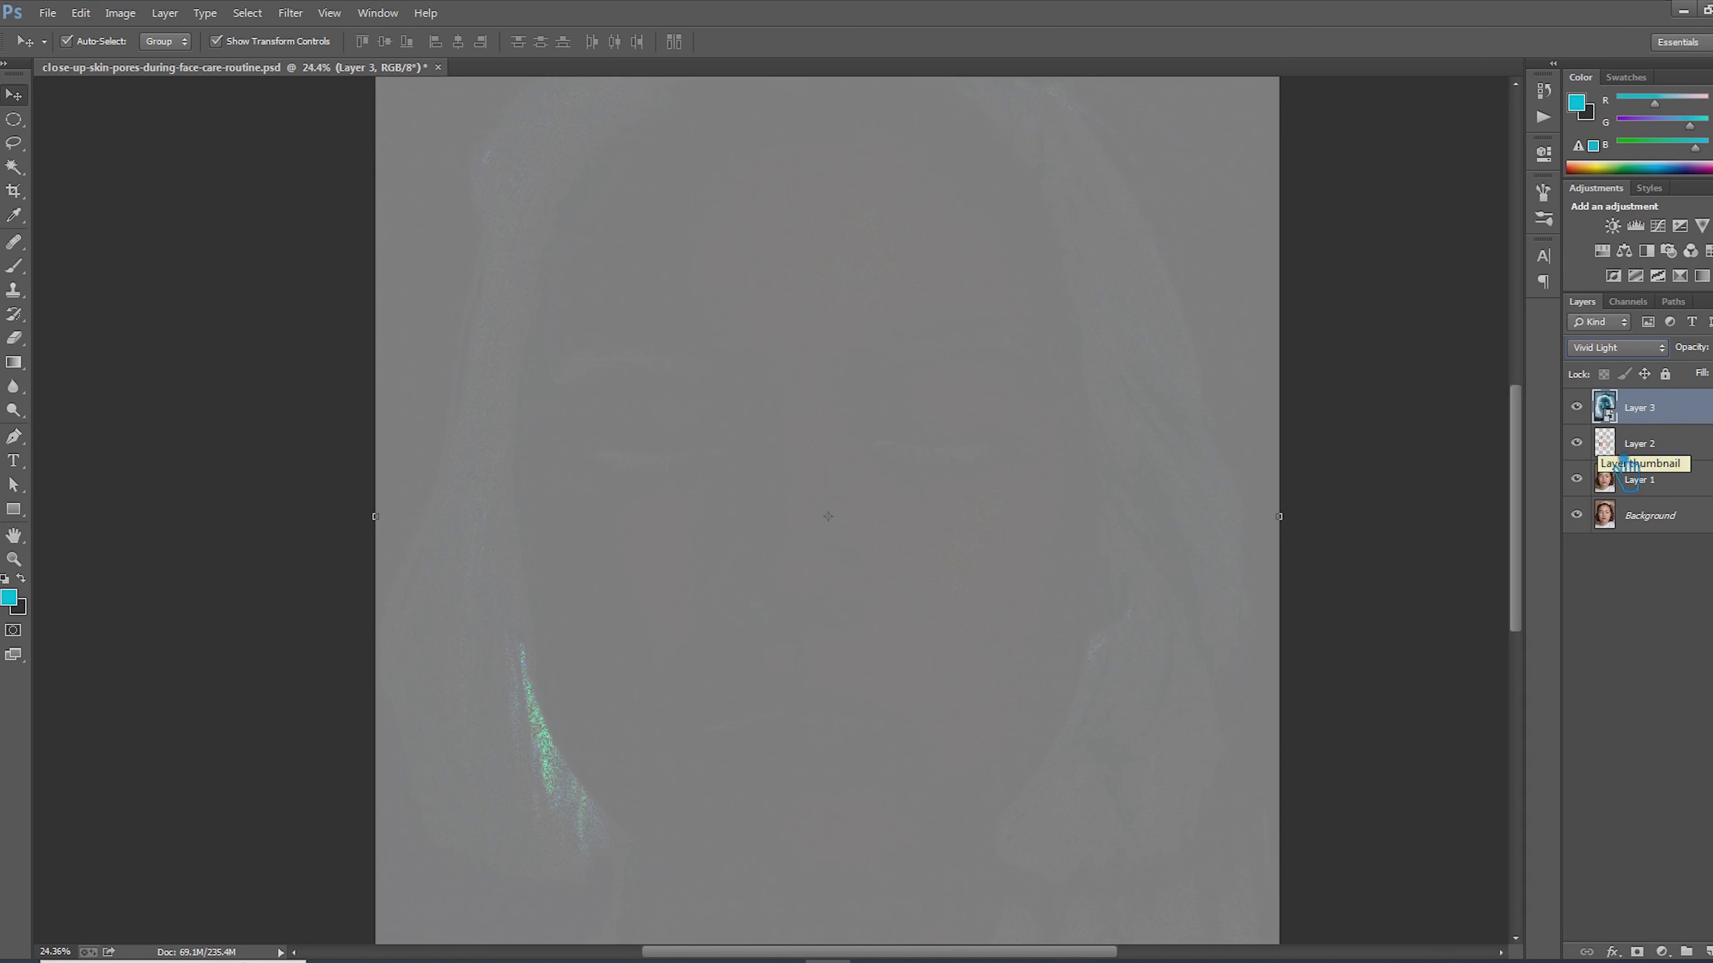
pyautogui.click(296, 13)
pyautogui.moveTo(361, 236)
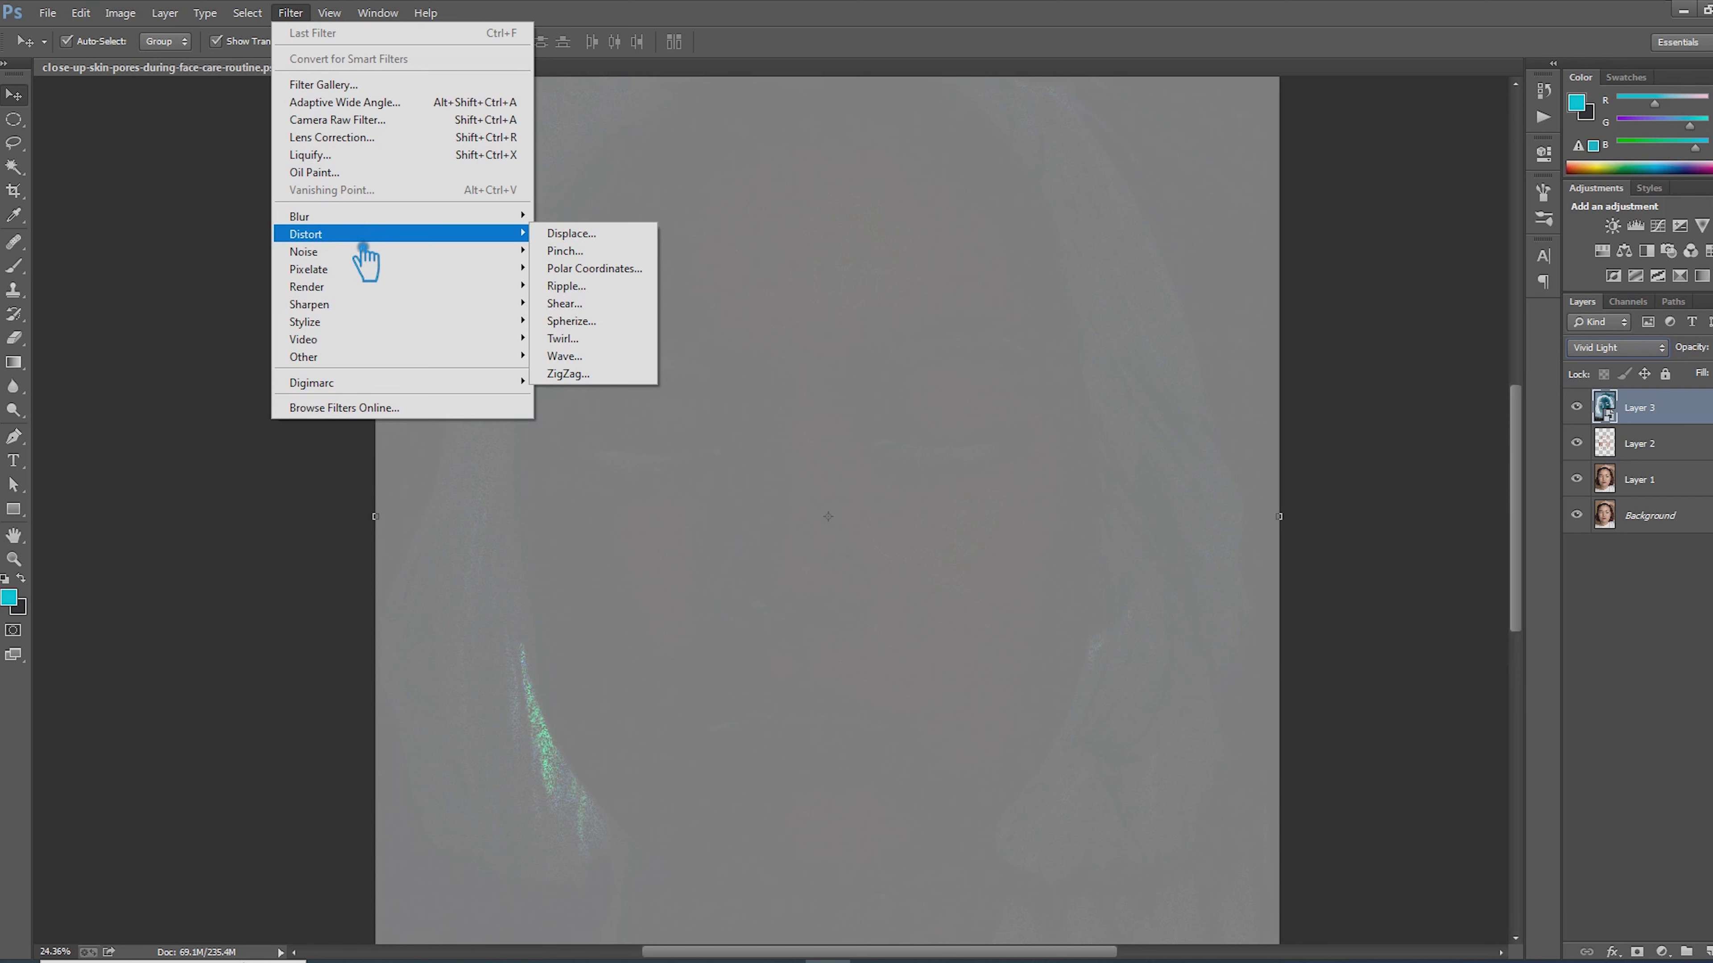
pyautogui.moveTo(486, 357)
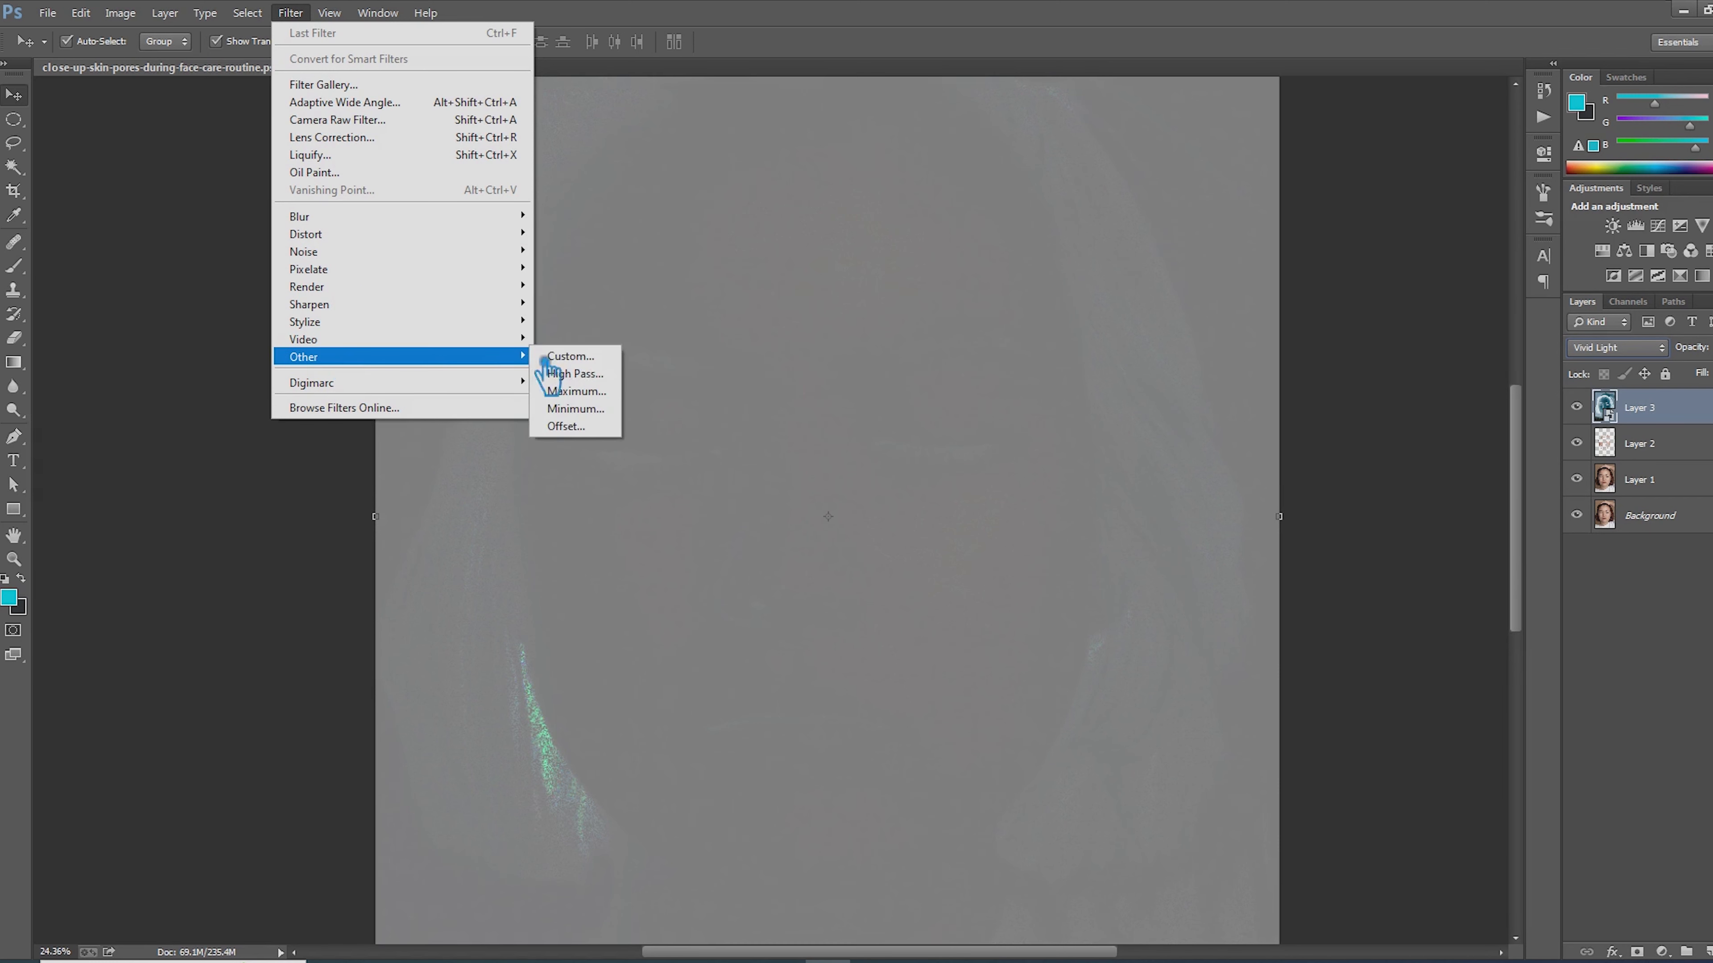
pyautogui.click(603, 375)
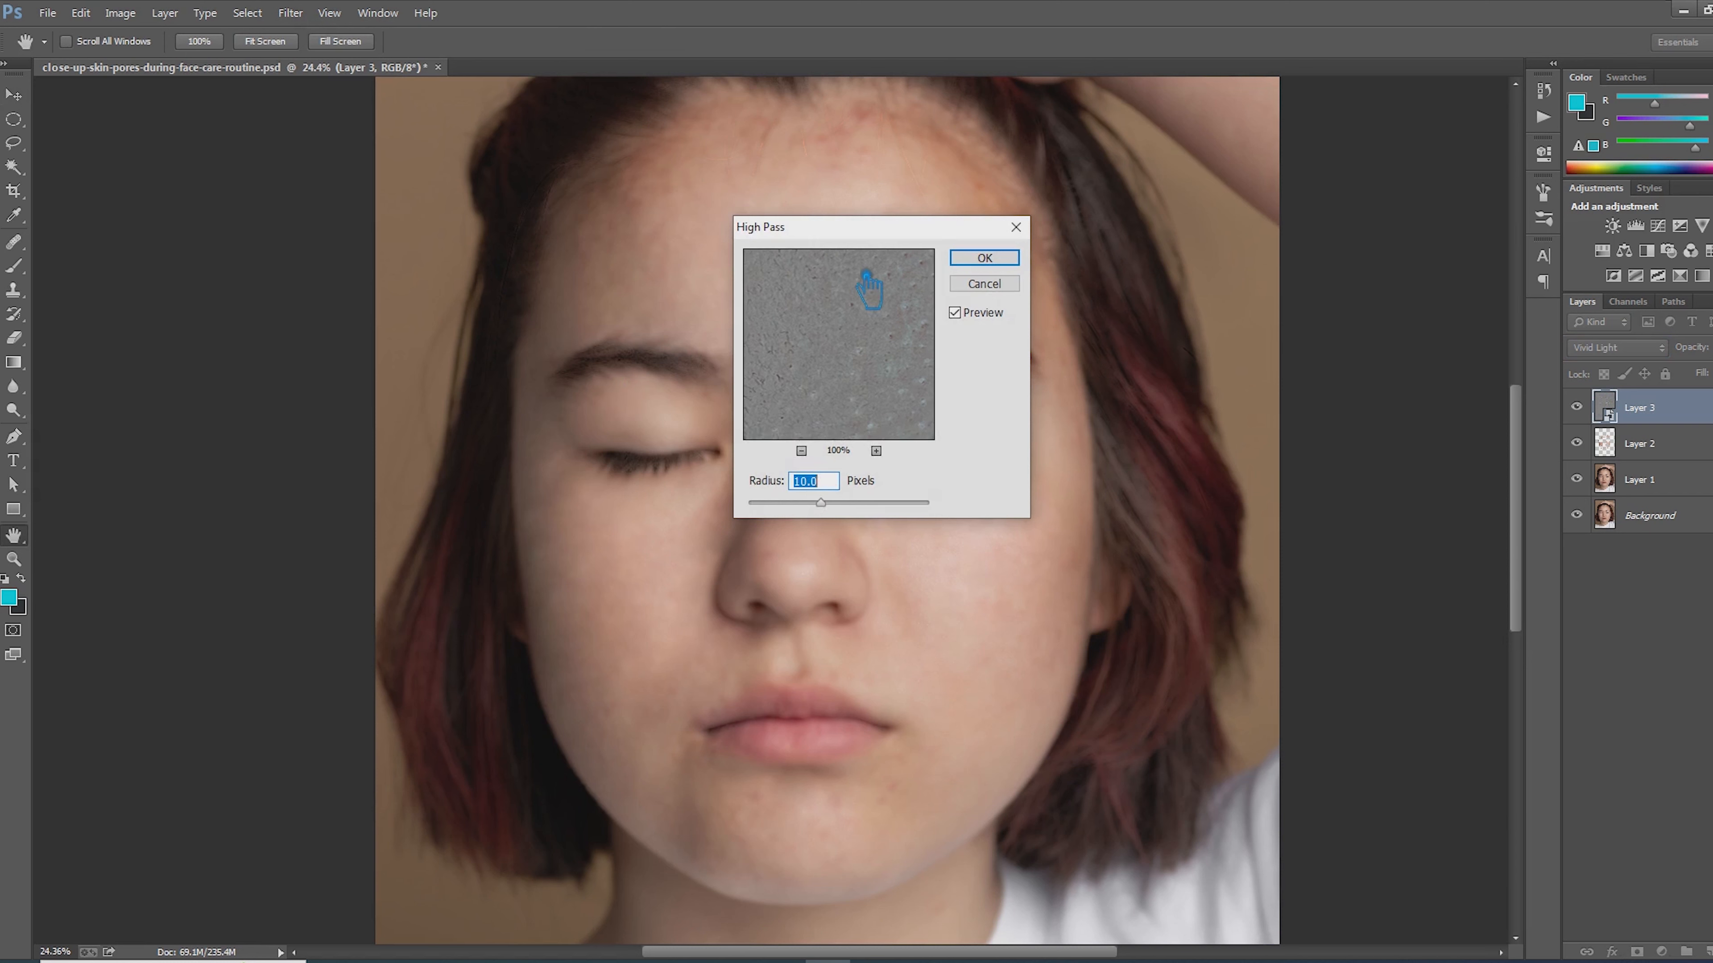
pyautogui.moveTo(848, 229); pyautogui.dragTo(1126, 205)
pyautogui.moveTo(1112, 486); pyautogui.dragTo(1133, 498)
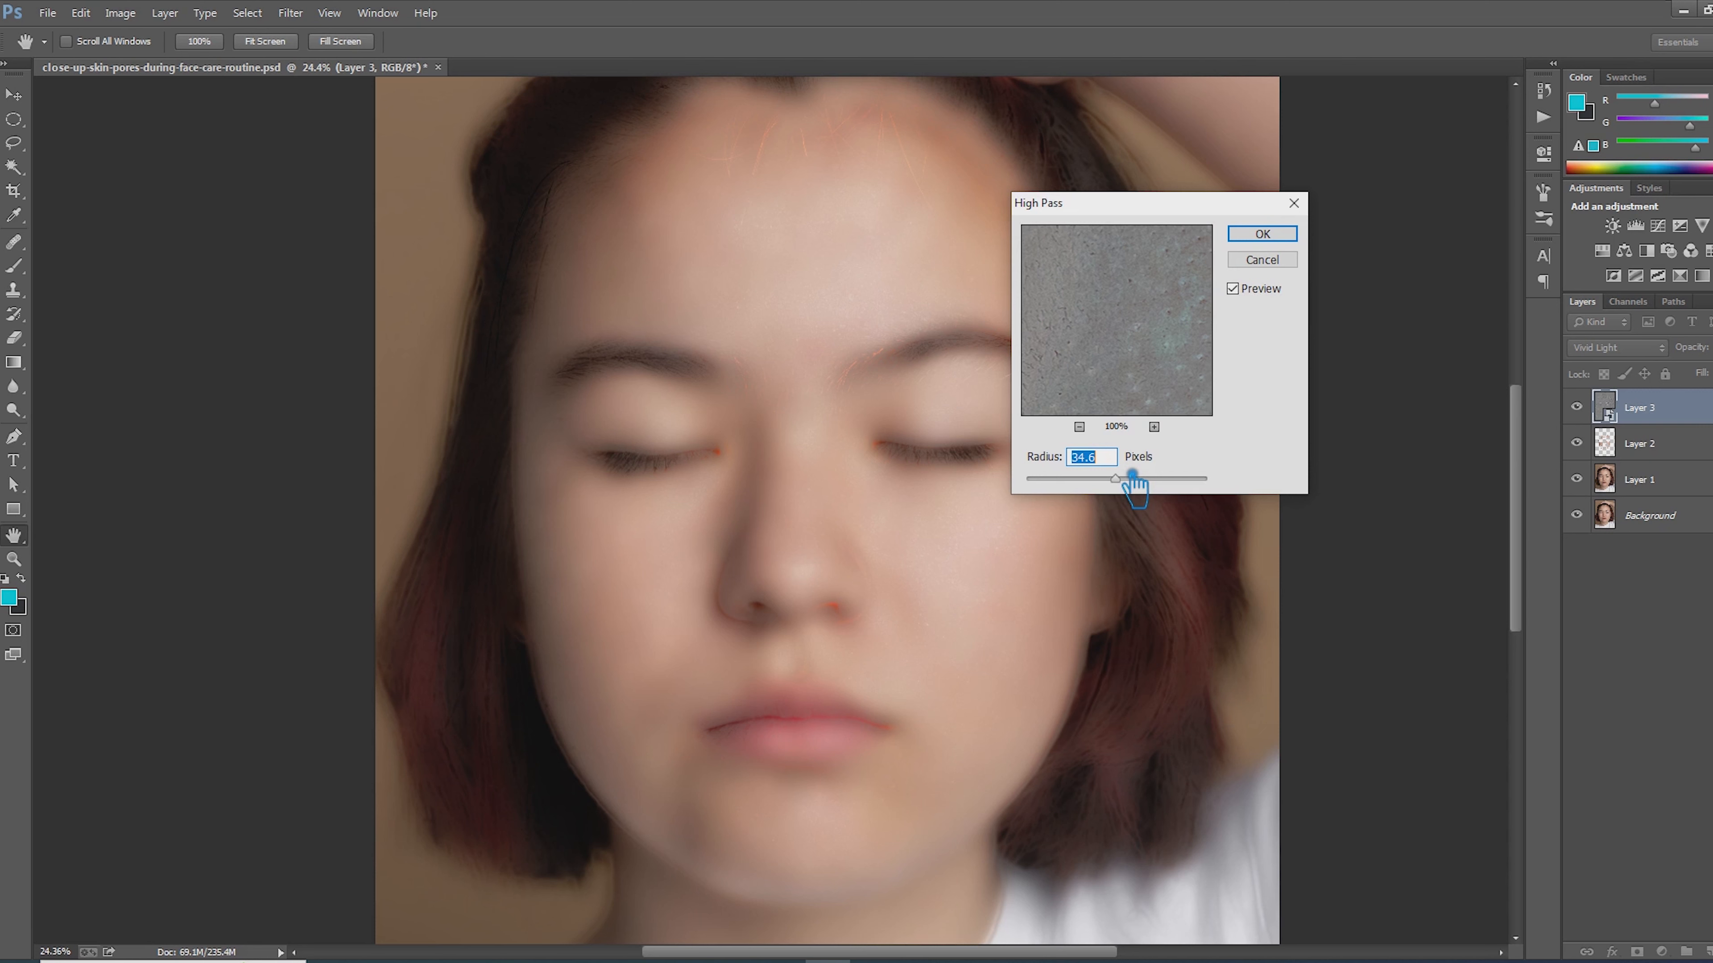
pyautogui.moveTo(1133, 475); pyautogui.dragTo(1128, 486)
pyautogui.moveTo(1132, 482); pyautogui.dragTo(1114, 486)
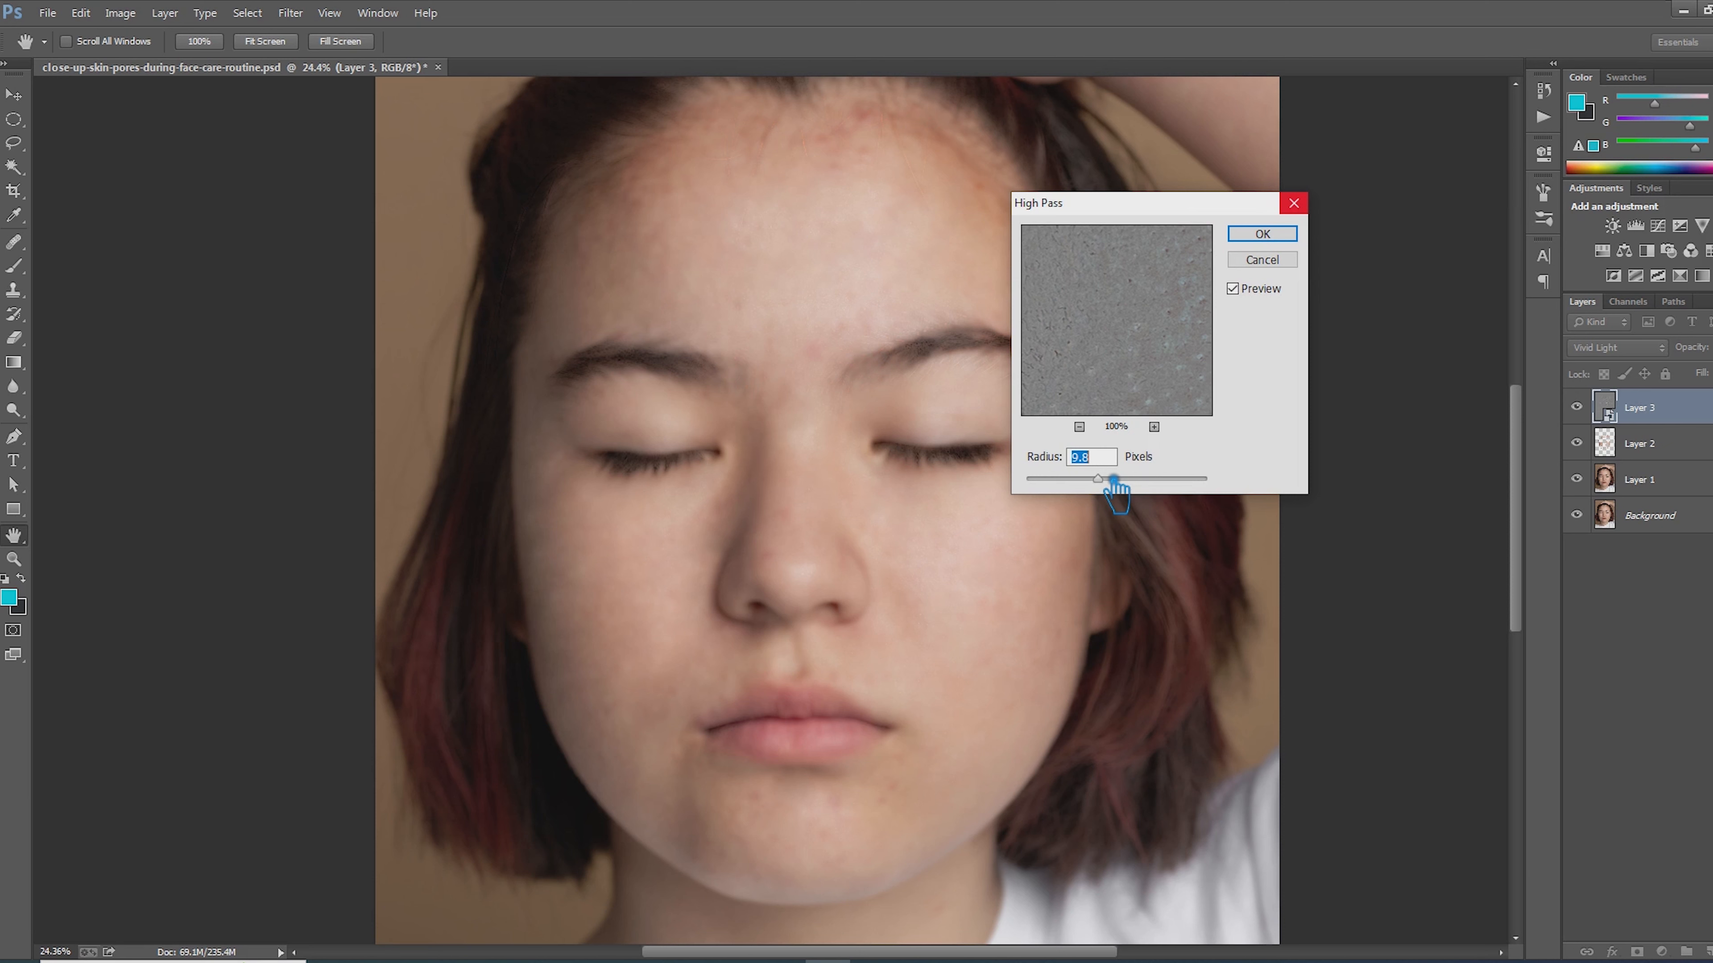
pyautogui.moveTo(1120, 486)
pyautogui.mouseDown()
pyautogui.moveTo(1097, 487)
pyautogui.moveTo(1128, 487)
pyautogui.mouseUp()
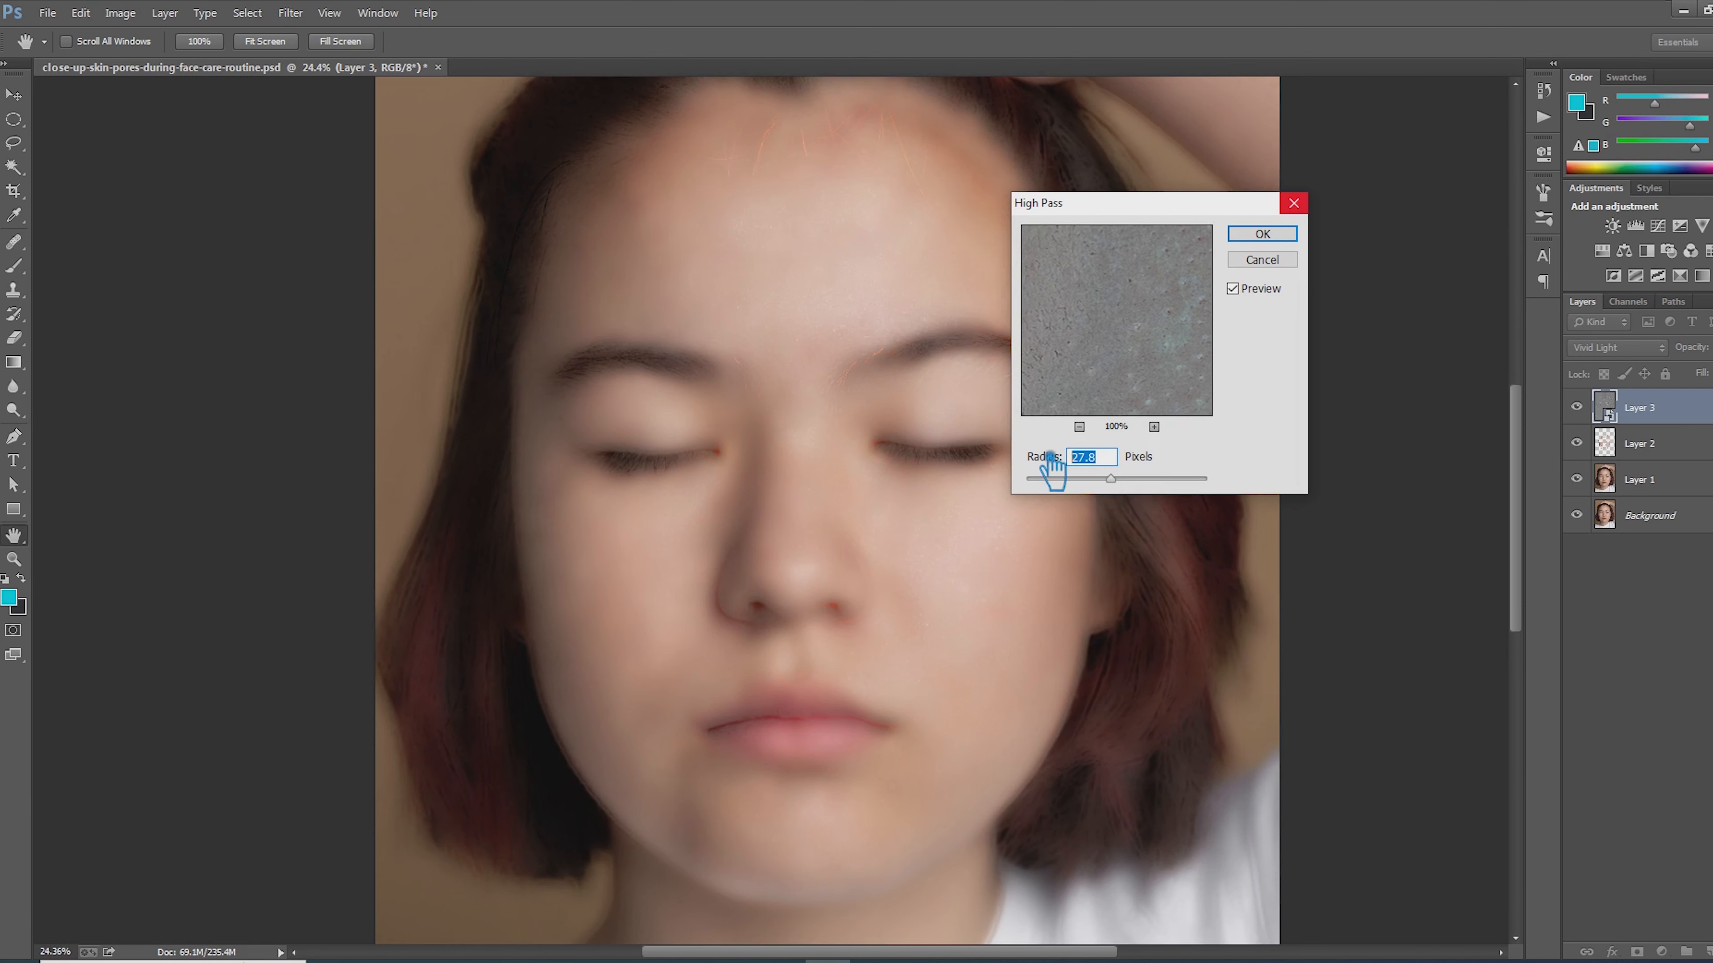
pyautogui.write('28')
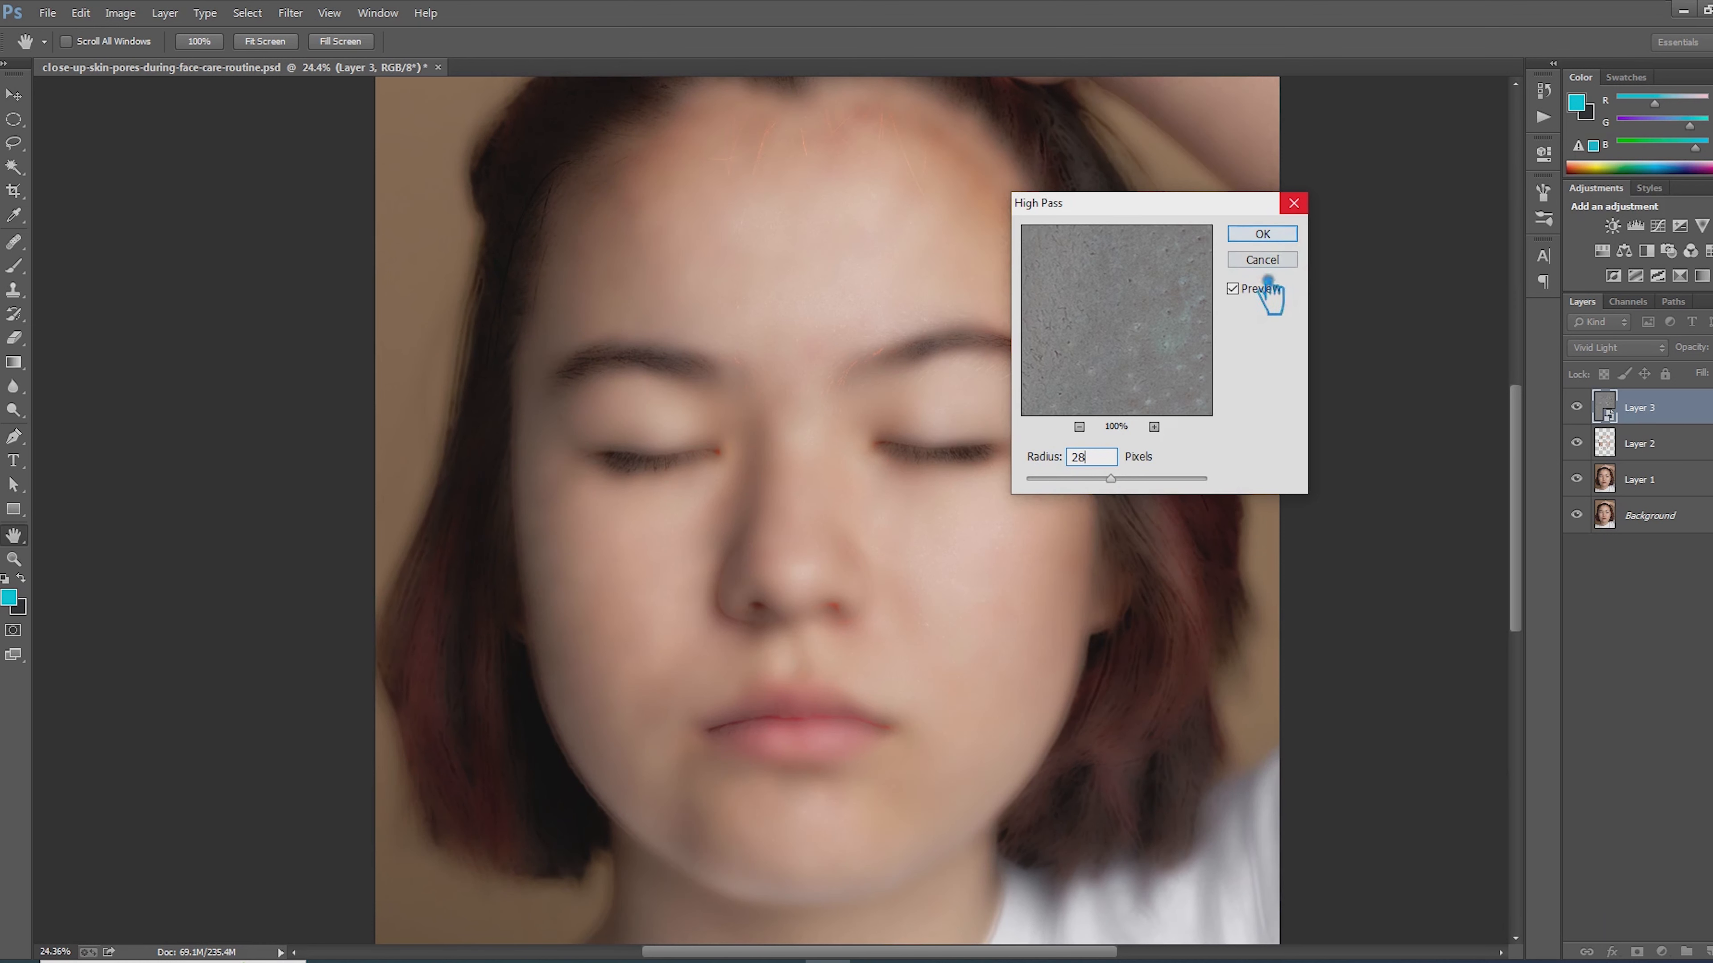
pyautogui.click(1268, 236)
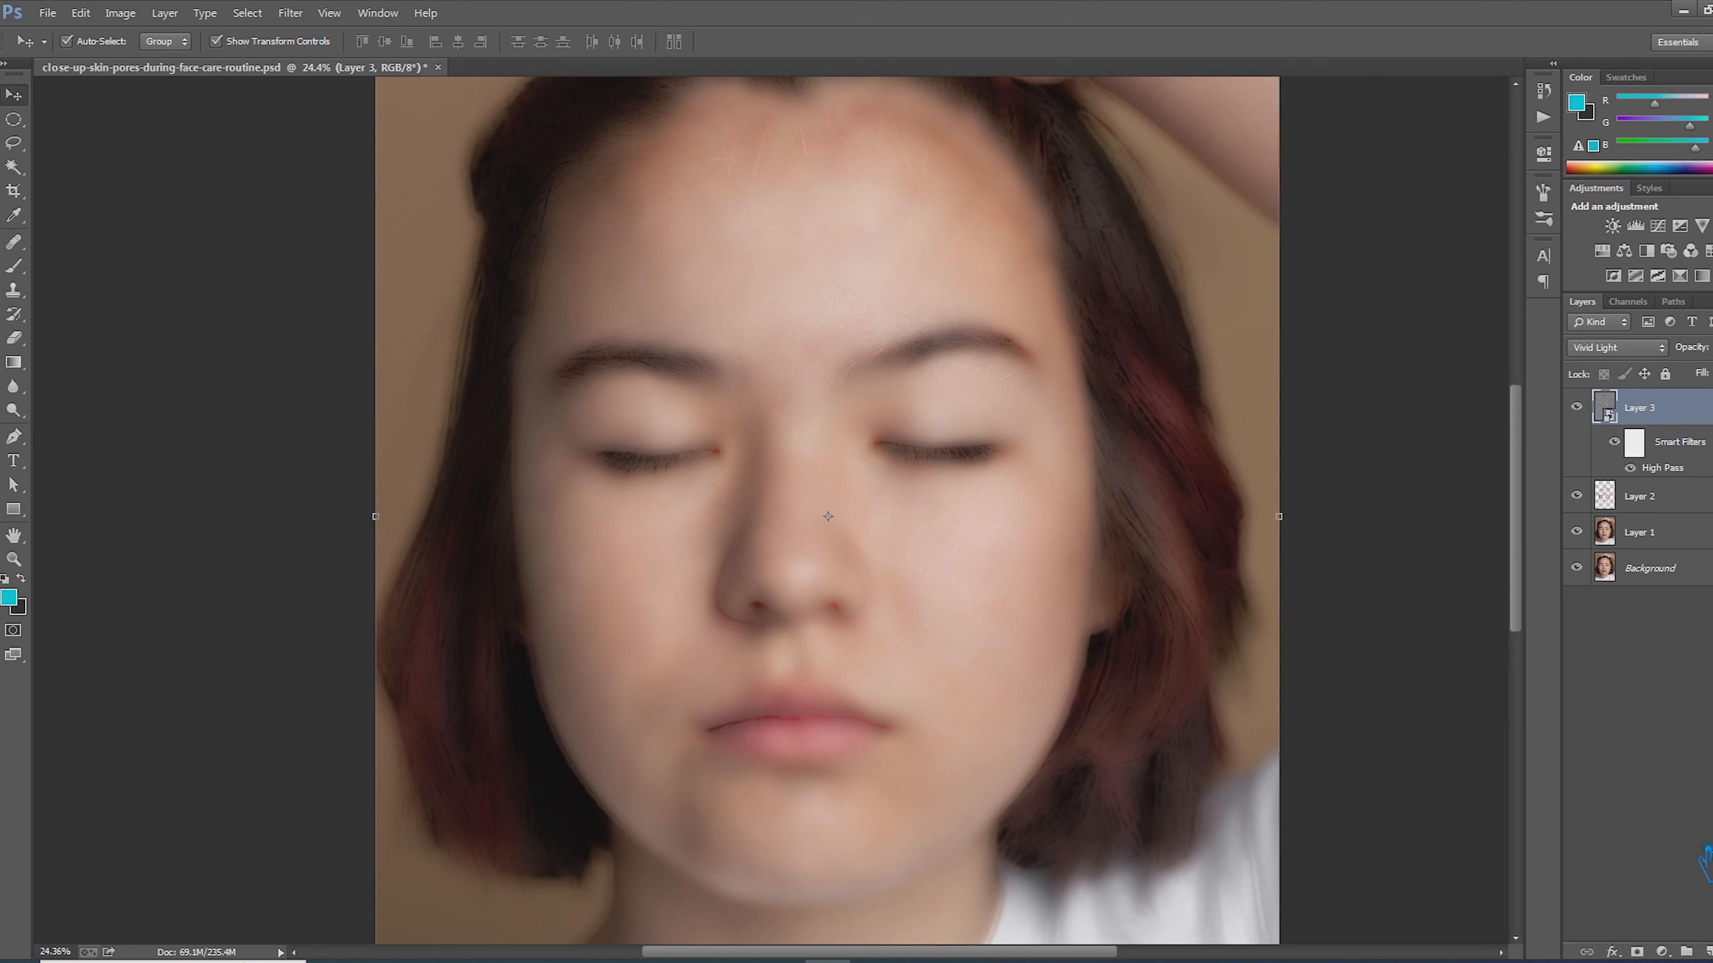
# - Add a layer mask to the High Pass layer and invert it to black
pyautogui.click(1636, 951)
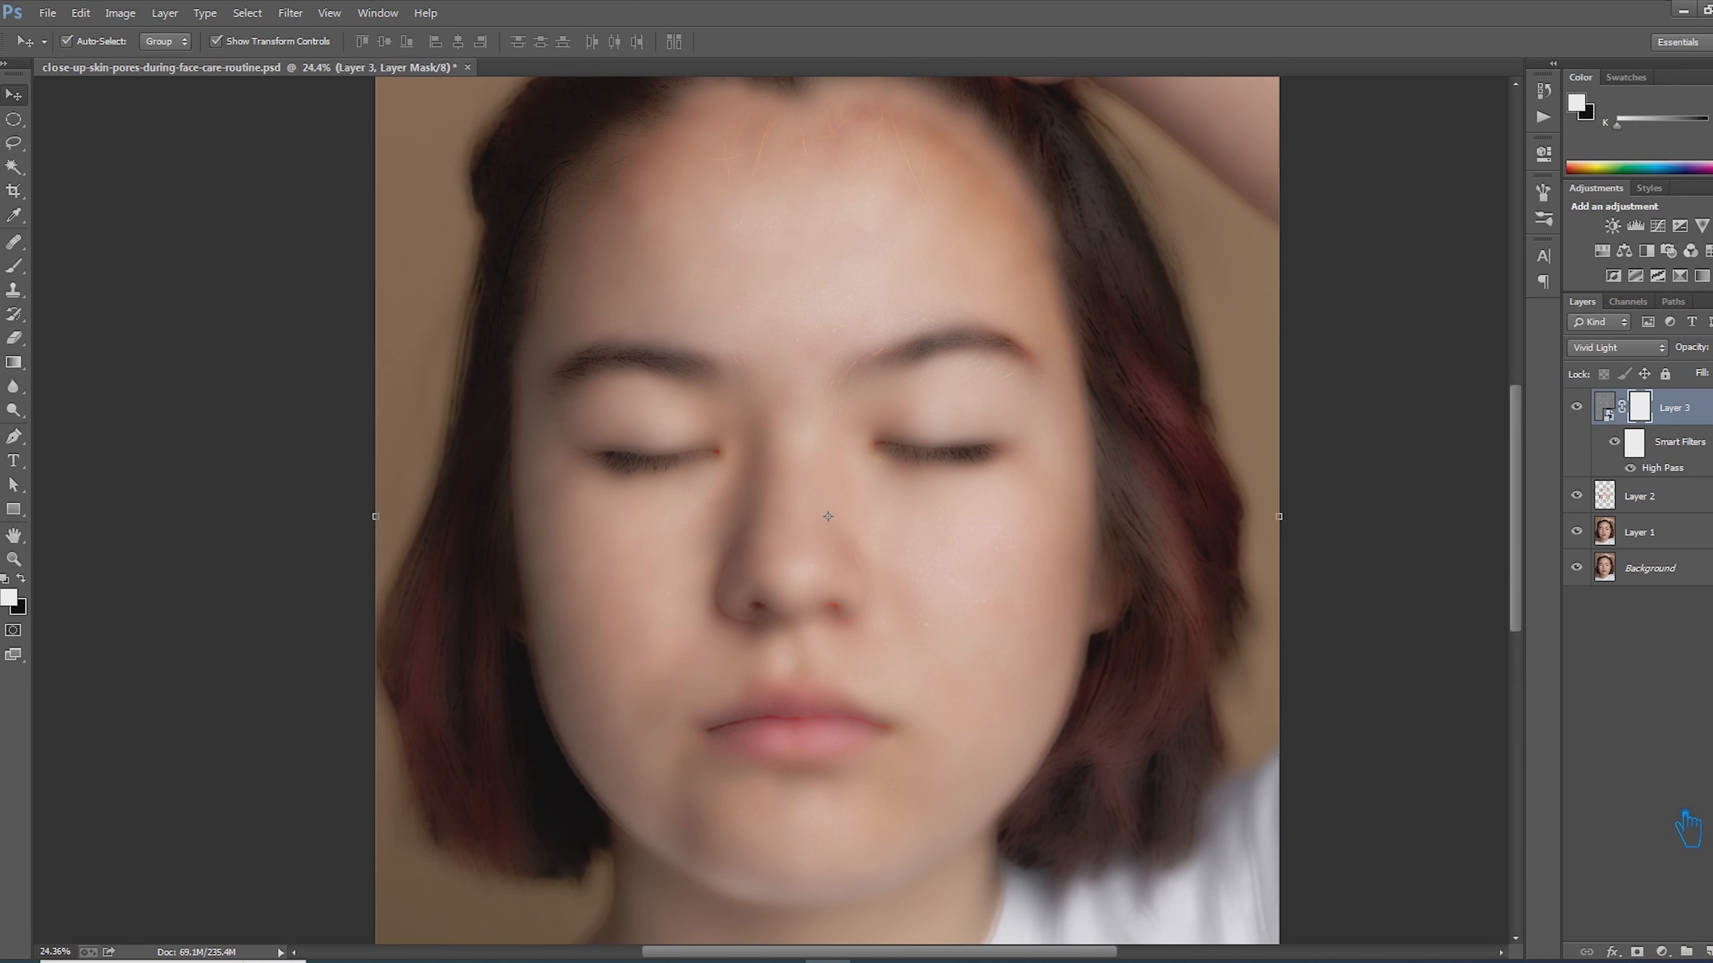
pyautogui.hotkey('ctrl', 'i')
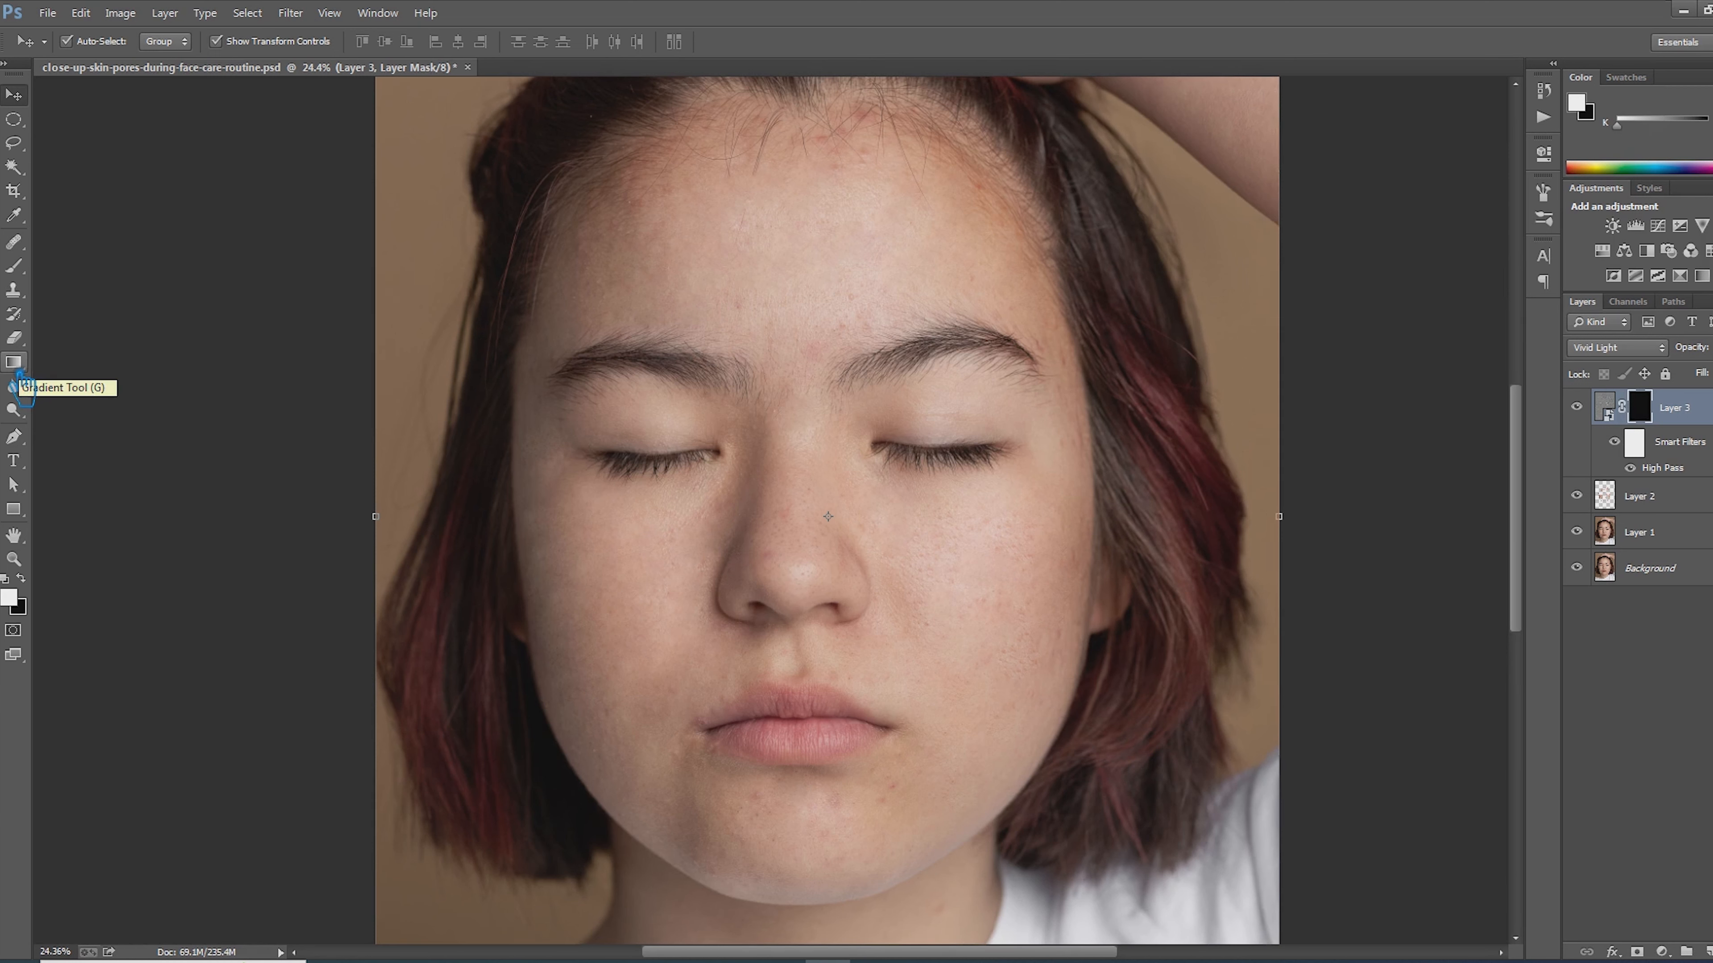
# - Paint white on the mask over the cheeks, nose, forehead and jaw with a 250-pixel brush at 20% flow to smooth the skin
pyautogui.click(13, 266)
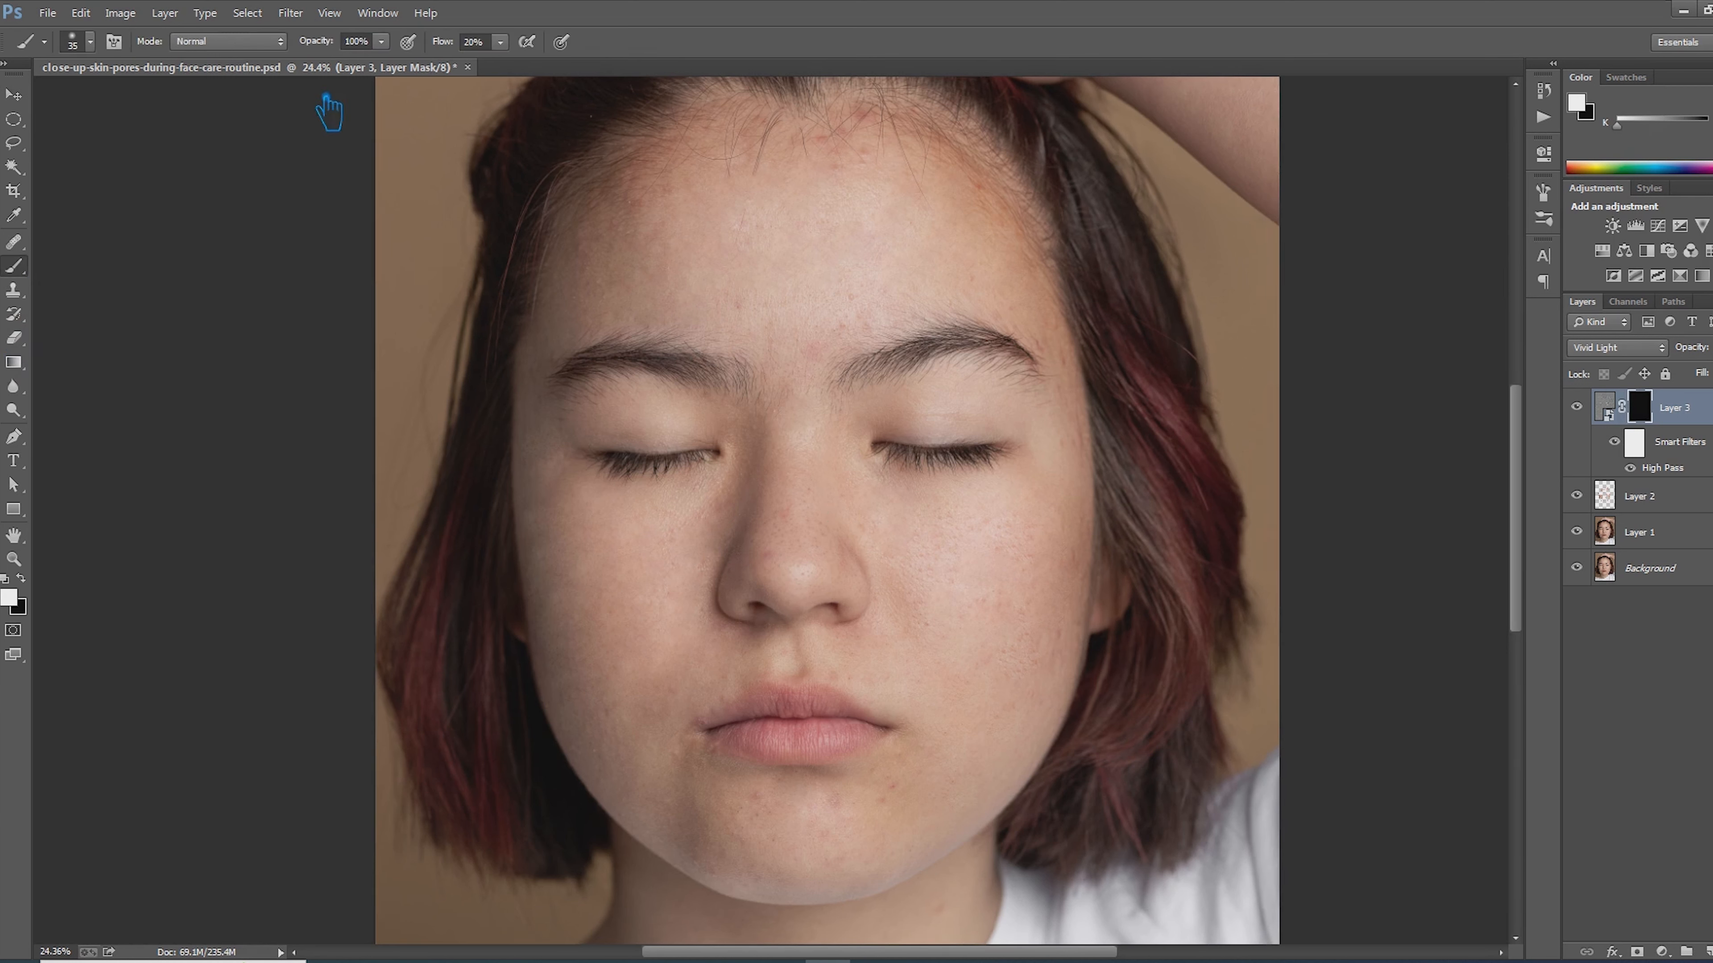
pyautogui.moveTo(501, 42); pyautogui.dragTo(498, 63)
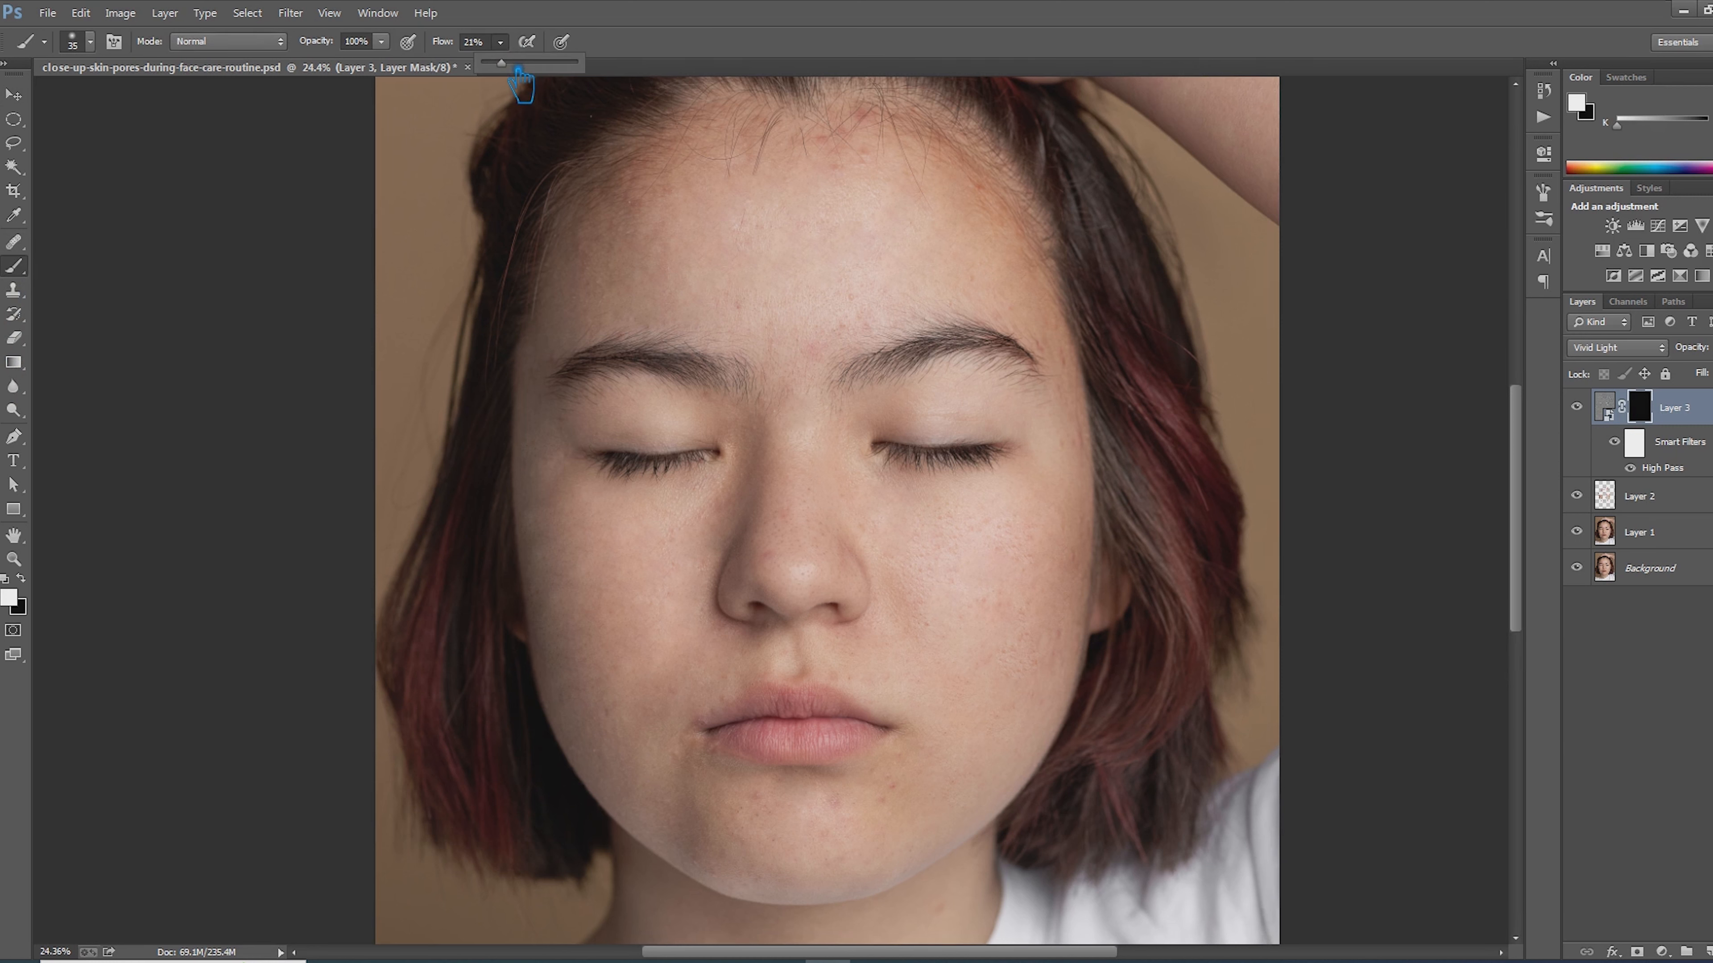
pyautogui.moveTo(501, 58); pyautogui.dragTo(501, 58)
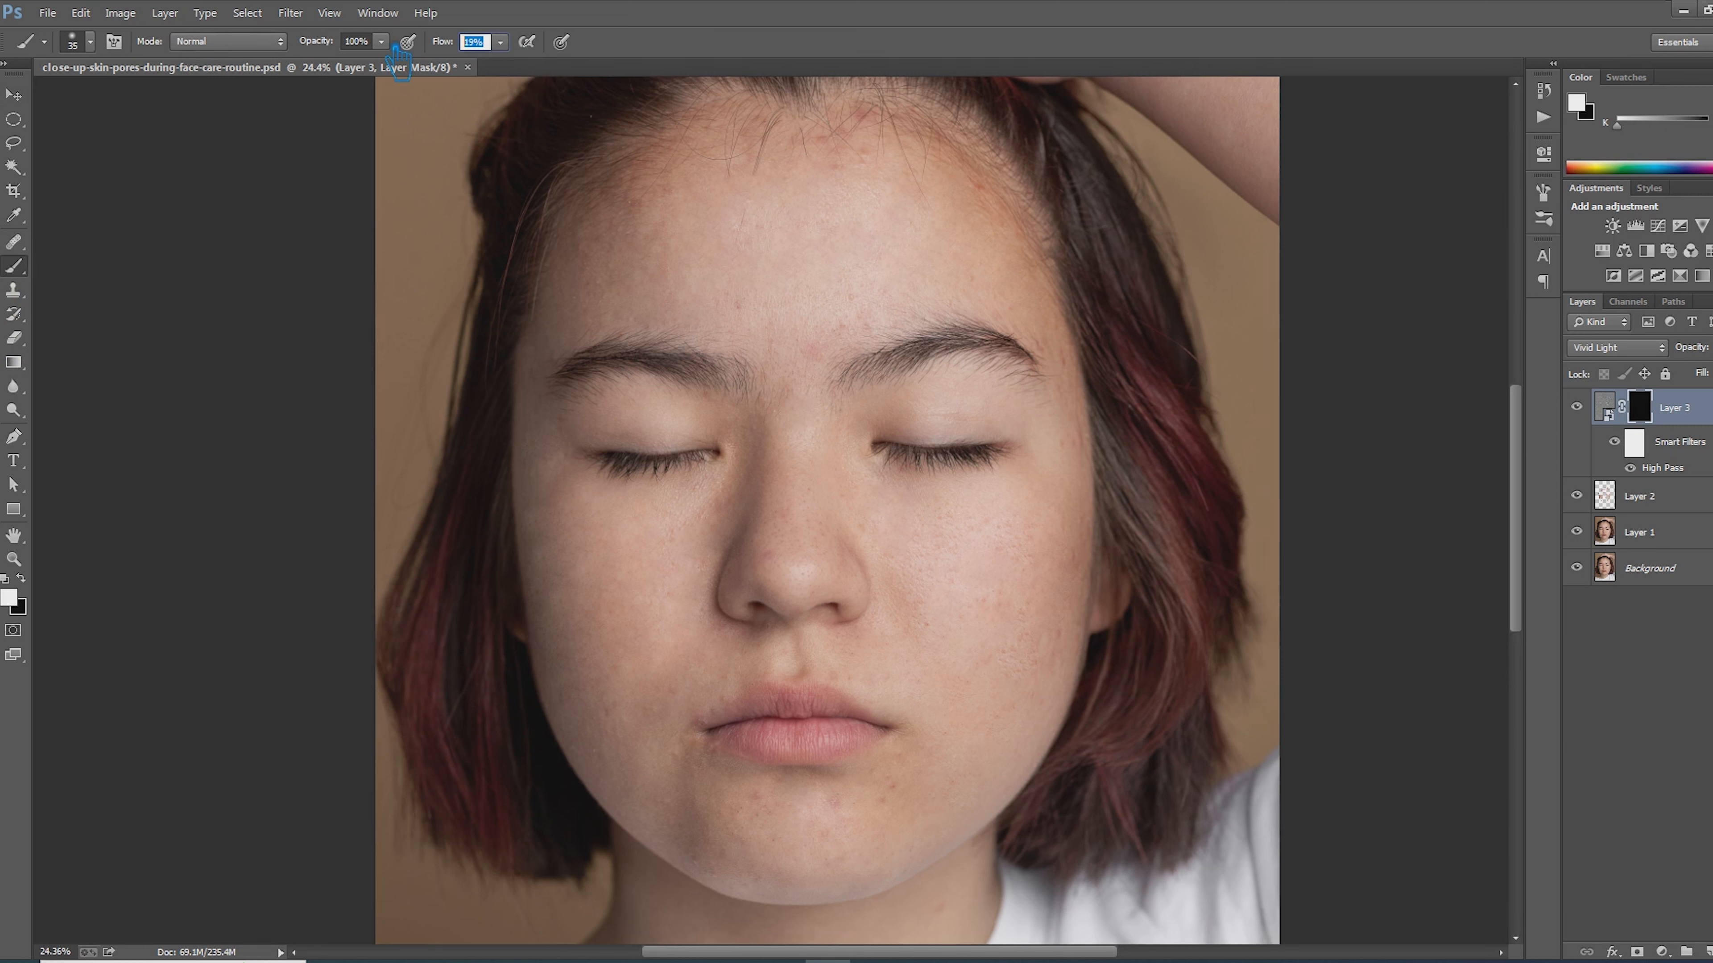
pyautogui.press('Return')
pyautogui.press(']')
pyautogui.press(']')
pyautogui.press(']')
pyautogui.press(']')
pyautogui.press(']')
pyautogui.press(']')
pyautogui.press(']')
pyautogui.moveTo(1003, 612)
pyautogui.mouseDown()
pyautogui.moveTo(956, 574)
pyautogui.moveTo(932, 606)
pyautogui.moveTo(935, 653)
pyautogui.moveTo(923, 628)
pyautogui.moveTo(905, 648)
pyautogui.moveTo(939, 592)
pyautogui.moveTo(917, 534)
pyautogui.moveTo(874, 532)
pyautogui.moveTo(909, 557)
pyautogui.moveTo(913, 535)
pyautogui.moveTo(987, 530)
pyautogui.moveTo(1027, 558)
pyautogui.moveTo(1032, 540)
pyautogui.moveTo(1029, 647)
pyautogui.moveTo(1054, 656)
pyautogui.moveTo(1067, 631)
pyautogui.moveTo(1052, 676)
pyautogui.moveTo(935, 724)
pyautogui.moveTo(847, 687)
pyautogui.moveTo(842, 664)
pyautogui.moveTo(878, 683)
pyautogui.moveTo(782, 674)
pyautogui.moveTo(801, 667)
pyautogui.moveTo(754, 636)
pyautogui.moveTo(764, 655)
pyautogui.moveTo(754, 643)
pyautogui.moveTo(702, 698)
pyautogui.moveTo(673, 670)
pyautogui.moveTo(725, 509)
pyautogui.moveTo(729, 526)
pyautogui.moveTo(722, 499)
pyautogui.moveTo(645, 572)
pyautogui.moveTo(656, 550)
pyautogui.moveTo(681, 595)
pyautogui.moveTo(656, 520)
pyautogui.moveTo(592, 515)
pyautogui.moveTo(579, 487)
pyautogui.moveTo(564, 526)
pyautogui.moveTo(555, 484)
pyautogui.moveTo(572, 571)
pyautogui.moveTo(567, 555)
pyautogui.moveTo(543, 566)
pyautogui.moveTo(577, 551)
pyautogui.moveTo(609, 610)
pyautogui.moveTo(583, 593)
pyautogui.moveTo(561, 632)
pyautogui.moveTo(600, 597)
pyautogui.moveTo(662, 668)
pyautogui.moveTo(688, 603)
pyautogui.moveTo(666, 674)
pyautogui.moveTo(599, 706)
pyautogui.moveTo(778, 811)
pyautogui.moveTo(754, 827)
pyautogui.moveTo(785, 817)
pyautogui.moveTo(749, 879)
pyautogui.moveTo(719, 872)
pyautogui.moveTo(677, 829)
pyautogui.moveTo(847, 817)
pyautogui.moveTo(849, 793)
pyautogui.moveTo(917, 804)
pyautogui.moveTo(937, 755)
pyautogui.moveTo(902, 870)
pyautogui.moveTo(847, 862)
pyautogui.moveTo(949, 838)
pyautogui.mouseUp()
pyautogui.moveTo(844, 464)
pyautogui.mouseDown()
pyautogui.moveTo(803, 552)
pyautogui.moveTo(778, 557)
pyautogui.moveTo(822, 518)
pyautogui.mouseUp()
pyautogui.moveTo(847, 336)
pyautogui.mouseDown()
pyautogui.moveTo(813, 389)
pyautogui.moveTo(816, 363)
pyautogui.moveTo(810, 431)
pyautogui.moveTo(839, 380)
pyautogui.moveTo(677, 302)
pyautogui.moveTo(689, 265)
pyautogui.moveTo(768, 307)
pyautogui.moveTo(685, 270)
pyautogui.moveTo(651, 287)
pyautogui.moveTo(642, 253)
pyautogui.moveTo(603, 260)
pyautogui.moveTo(588, 244)
pyautogui.moveTo(587, 267)
pyautogui.moveTo(629, 214)
pyautogui.moveTo(682, 219)
pyautogui.moveTo(610, 284)
pyautogui.mouseUp()
pyautogui.moveTo(882, 567)
pyautogui.mouseDown()
pyautogui.moveTo(926, 630)
pyautogui.moveTo(895, 596)
pyautogui.moveTo(746, 545)
pyautogui.mouseUp()
pyautogui.moveTo(770, 473)
pyautogui.mouseDown()
pyautogui.moveTo(1016, 537)
pyautogui.moveTo(1045, 518)
pyautogui.moveTo(1071, 397)
pyautogui.moveTo(1085, 577)
pyautogui.moveTo(1083, 418)
pyautogui.moveTo(1085, 461)
pyautogui.moveTo(808, 187)
pyautogui.moveTo(919, 175)
pyautogui.moveTo(823, 155)
pyautogui.moveTo(877, 146)
pyautogui.moveTo(755, 150)
pyautogui.moveTo(761, 135)
pyautogui.moveTo(770, 157)
pyautogui.moveTo(648, 188)
pyautogui.moveTo(678, 208)
pyautogui.moveTo(604, 252)
pyautogui.moveTo(796, 198)
pyautogui.moveTo(898, 130)
pyautogui.moveTo(840, 135)
pyautogui.moveTo(903, 124)
pyautogui.moveTo(867, 129)
pyautogui.moveTo(892, 127)
pyautogui.moveTo(975, 206)
pyautogui.moveTo(998, 203)
pyautogui.moveTo(1050, 622)
pyautogui.moveTo(882, 822)
pyautogui.moveTo(741, 812)
pyautogui.moveTo(716, 782)
pyautogui.moveTo(732, 764)
pyautogui.moveTo(907, 786)
pyautogui.moveTo(721, 814)
pyautogui.moveTo(835, 912)
pyautogui.moveTo(600, 792)
pyautogui.moveTo(604, 582)
pyautogui.moveTo(586, 621)
pyautogui.moveTo(581, 521)
pyautogui.mouseUp()
pyautogui.moveTo(570, 553)
pyautogui.mouseDown()
pyautogui.moveTo(697, 592)
pyautogui.moveTo(617, 721)
pyautogui.mouseUp()
# - Stamp the smoothed result into a new top layer and convert it to a smart object
pyautogui.hotkey('ctrl', 'alt', 'shift', 'e')
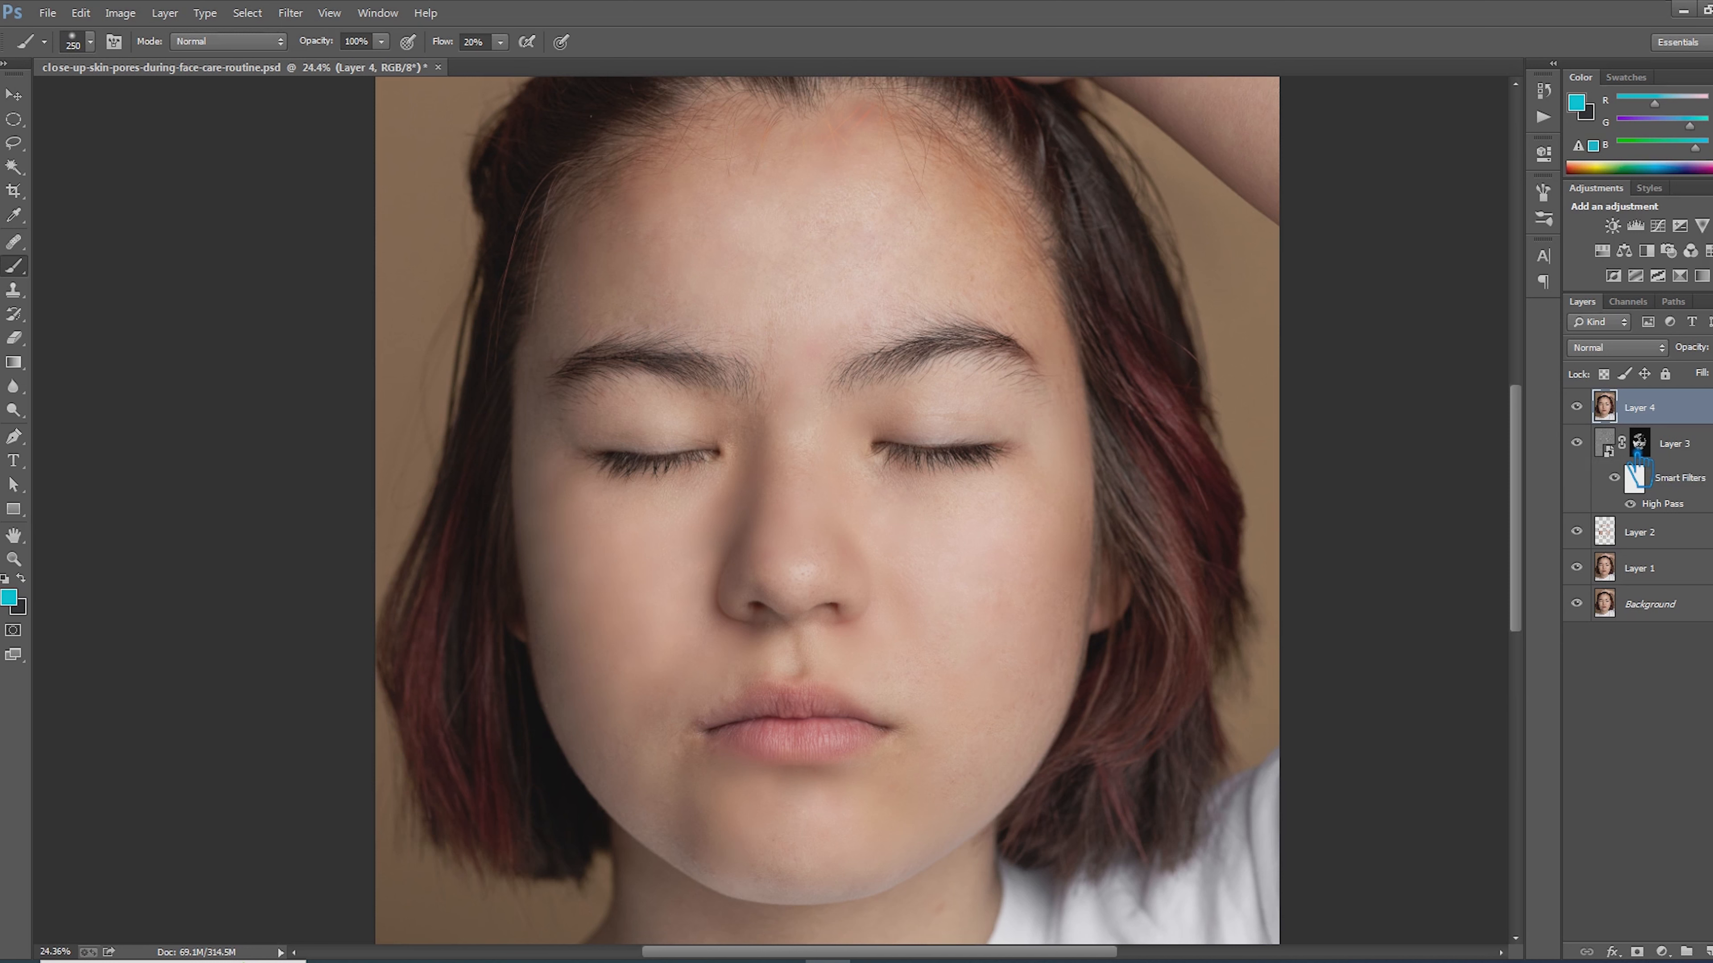
pyautogui.rightClick(1641, 413)
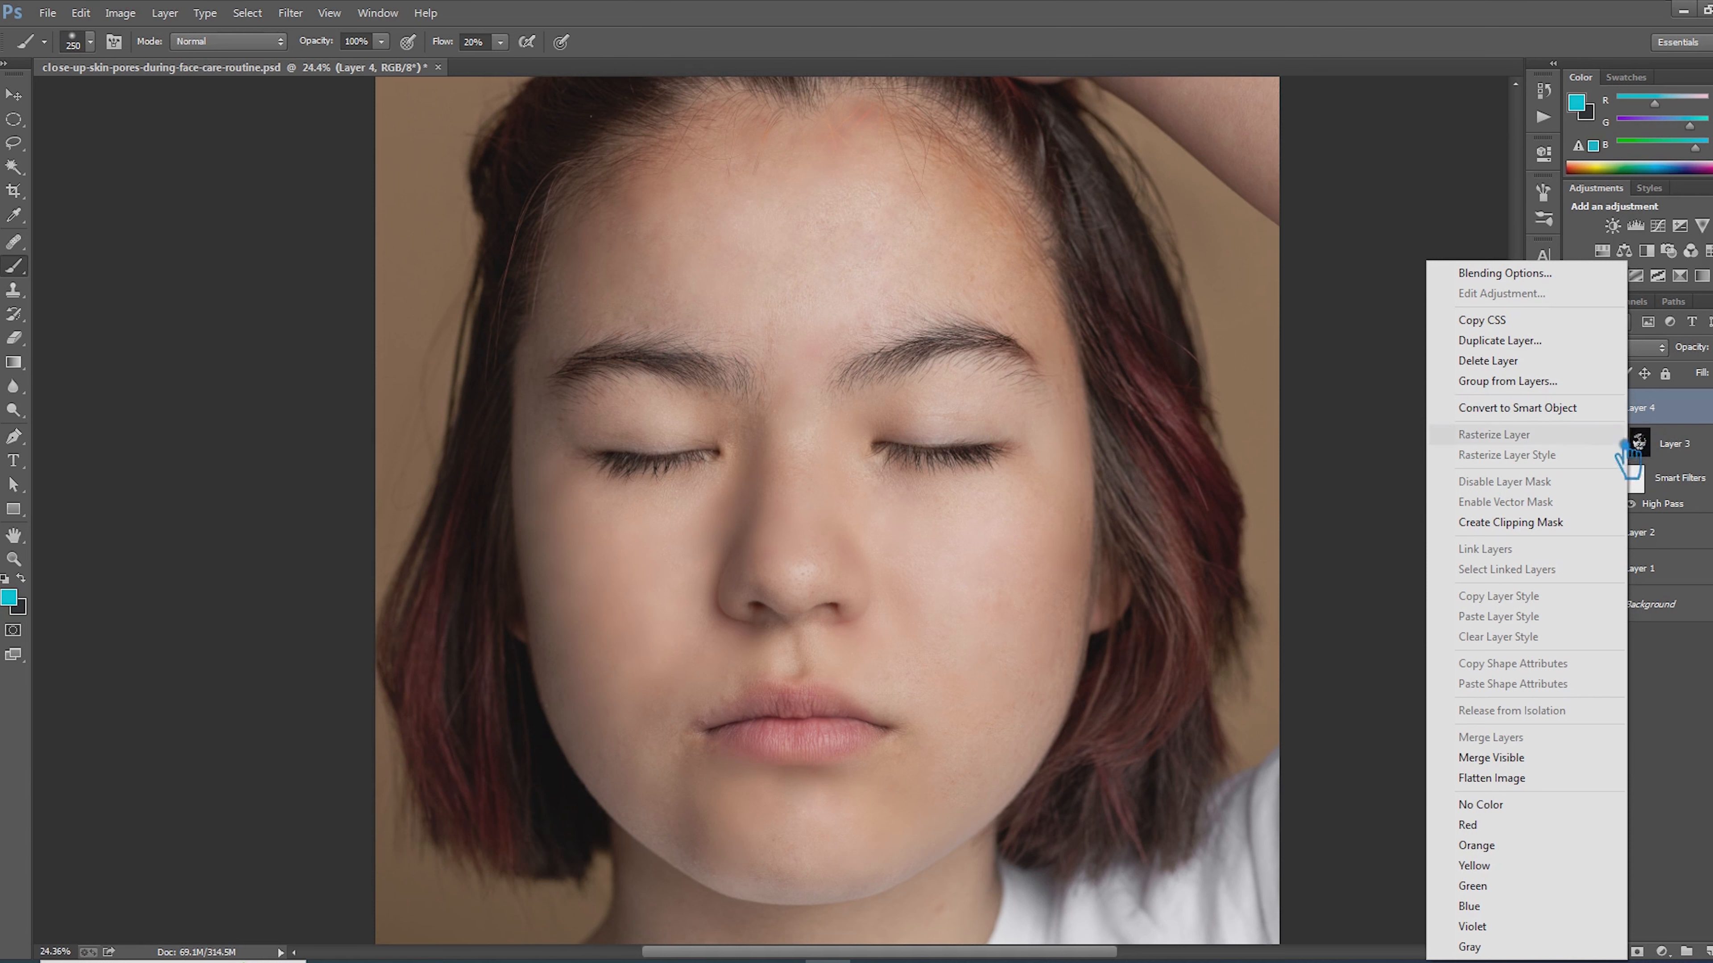
pyautogui.click(1551, 408)
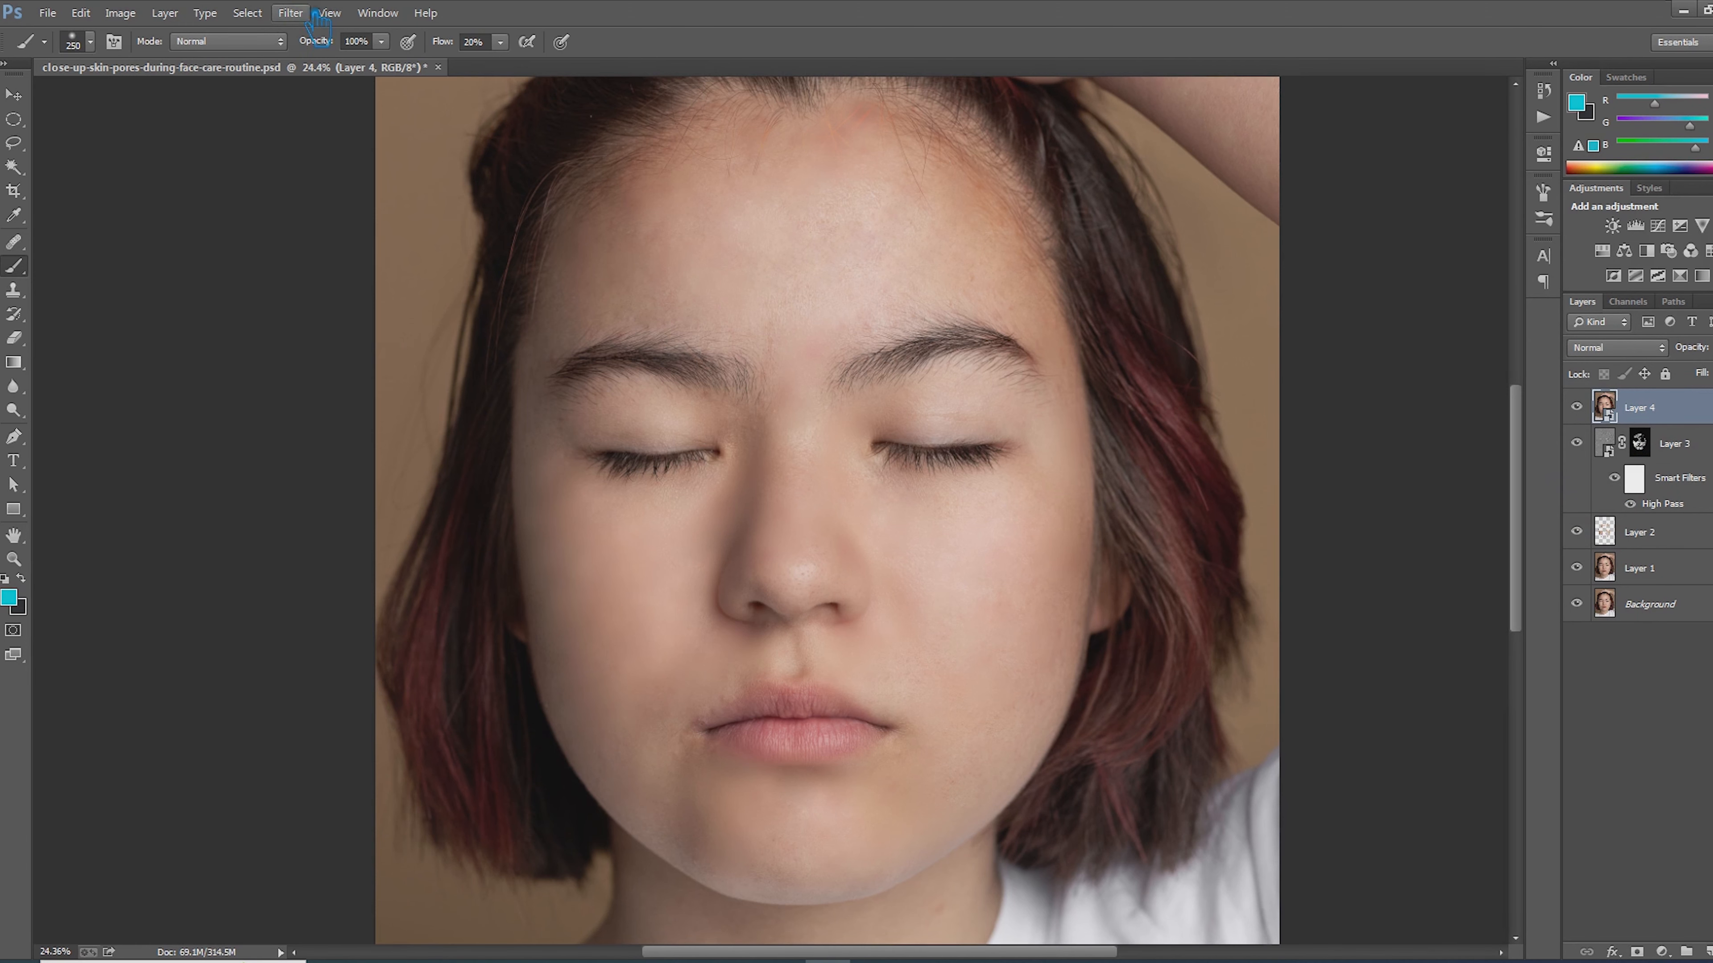
# - Open the Camera Raw filter on the stamped smart object and adjust the white balance temperature and tint
pyautogui.click(256, 15)
pyautogui.moveTo(290, 14)
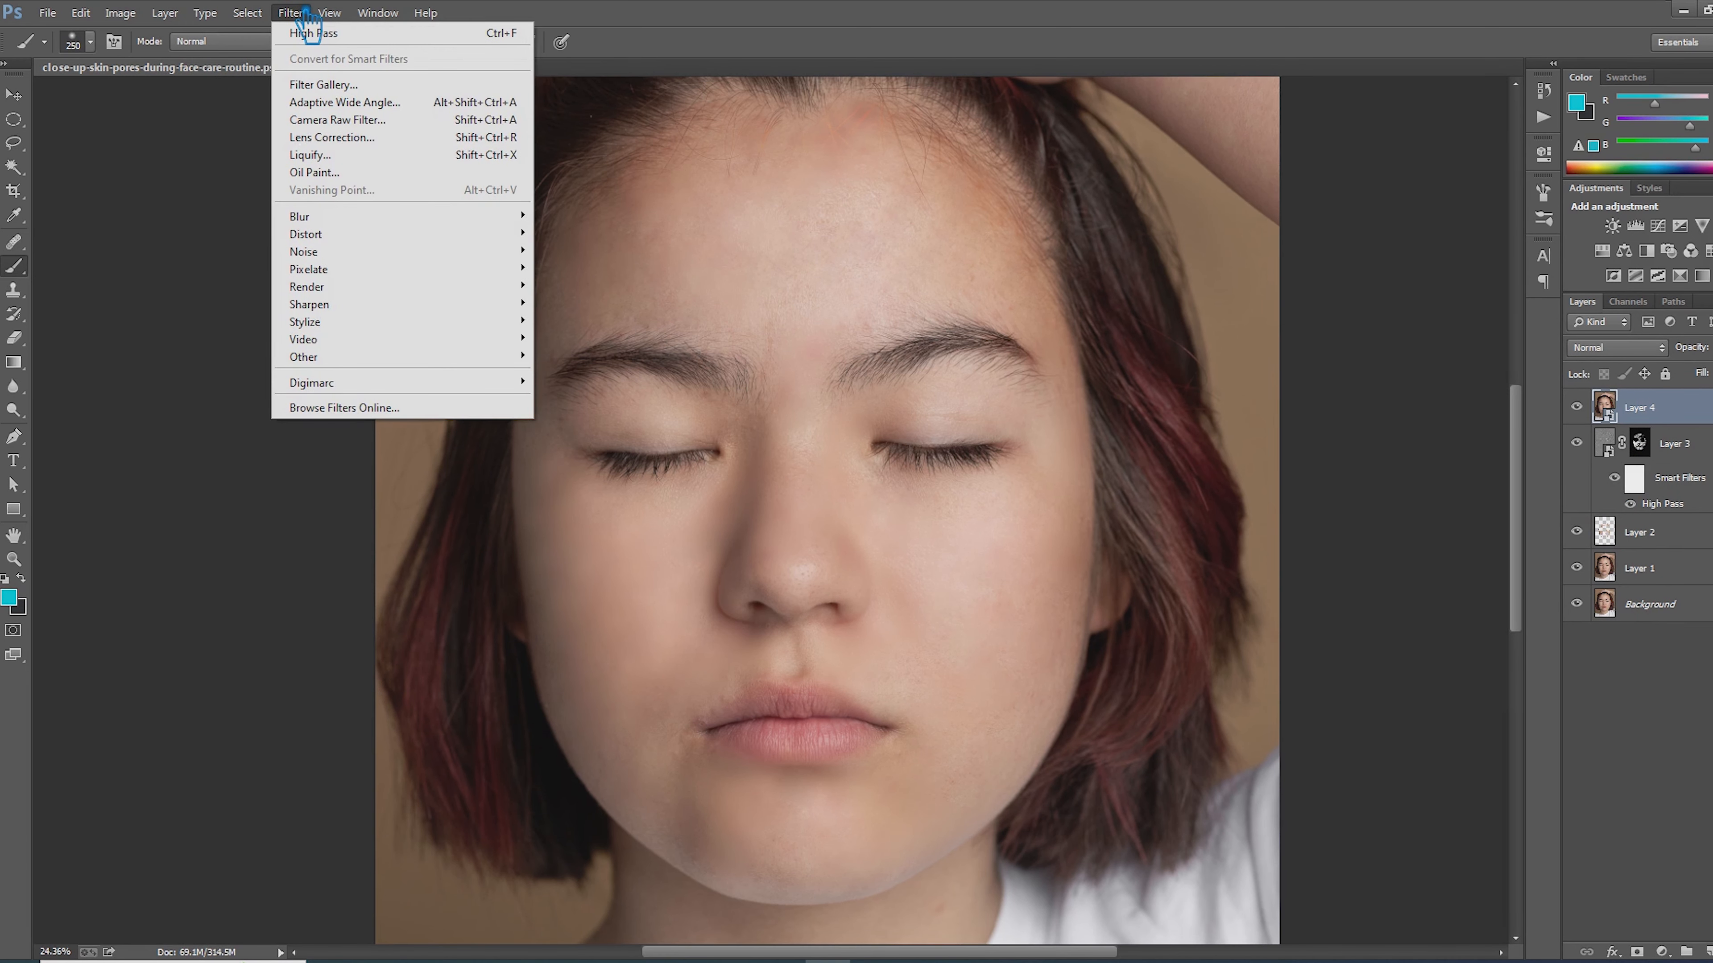
pyautogui.click(352, 120)
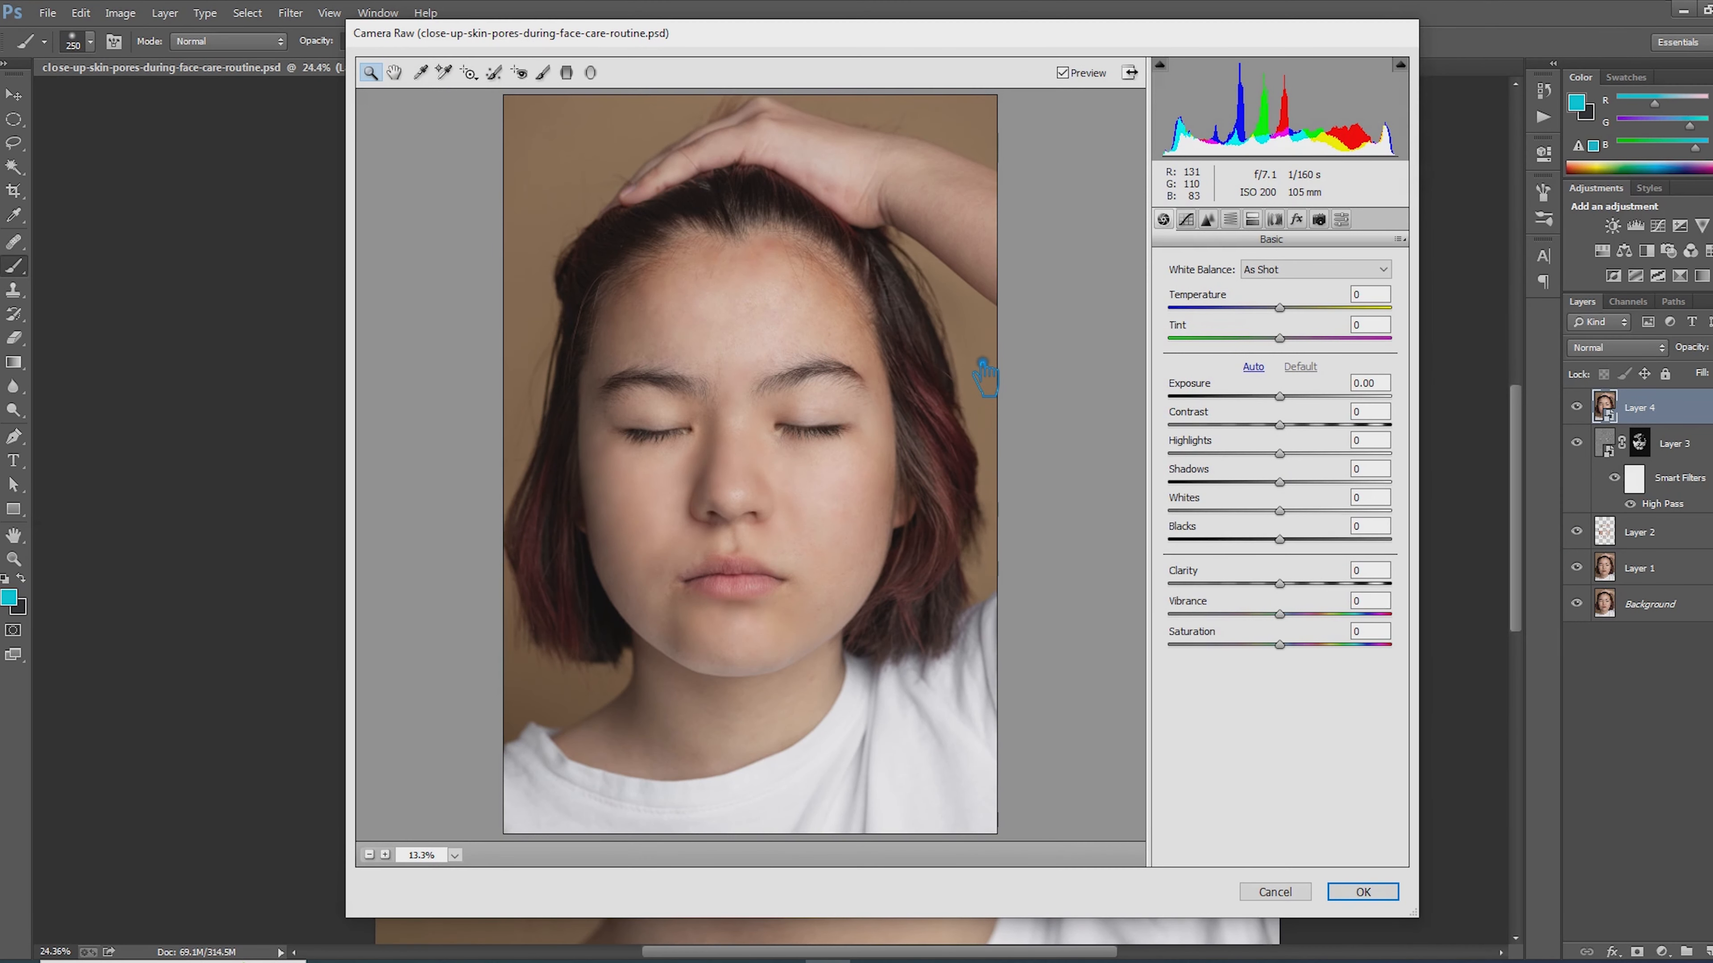
pyautogui.click(1298, 314)
pyautogui.moveTo(1298, 313)
pyautogui.mouseDown()
pyautogui.moveTo(1320, 312)
pyautogui.moveTo(1287, 310)
pyautogui.moveTo(1341, 345)
pyautogui.moveTo(1304, 344)
pyautogui.mouseUp()
pyautogui.click(1298, 341)
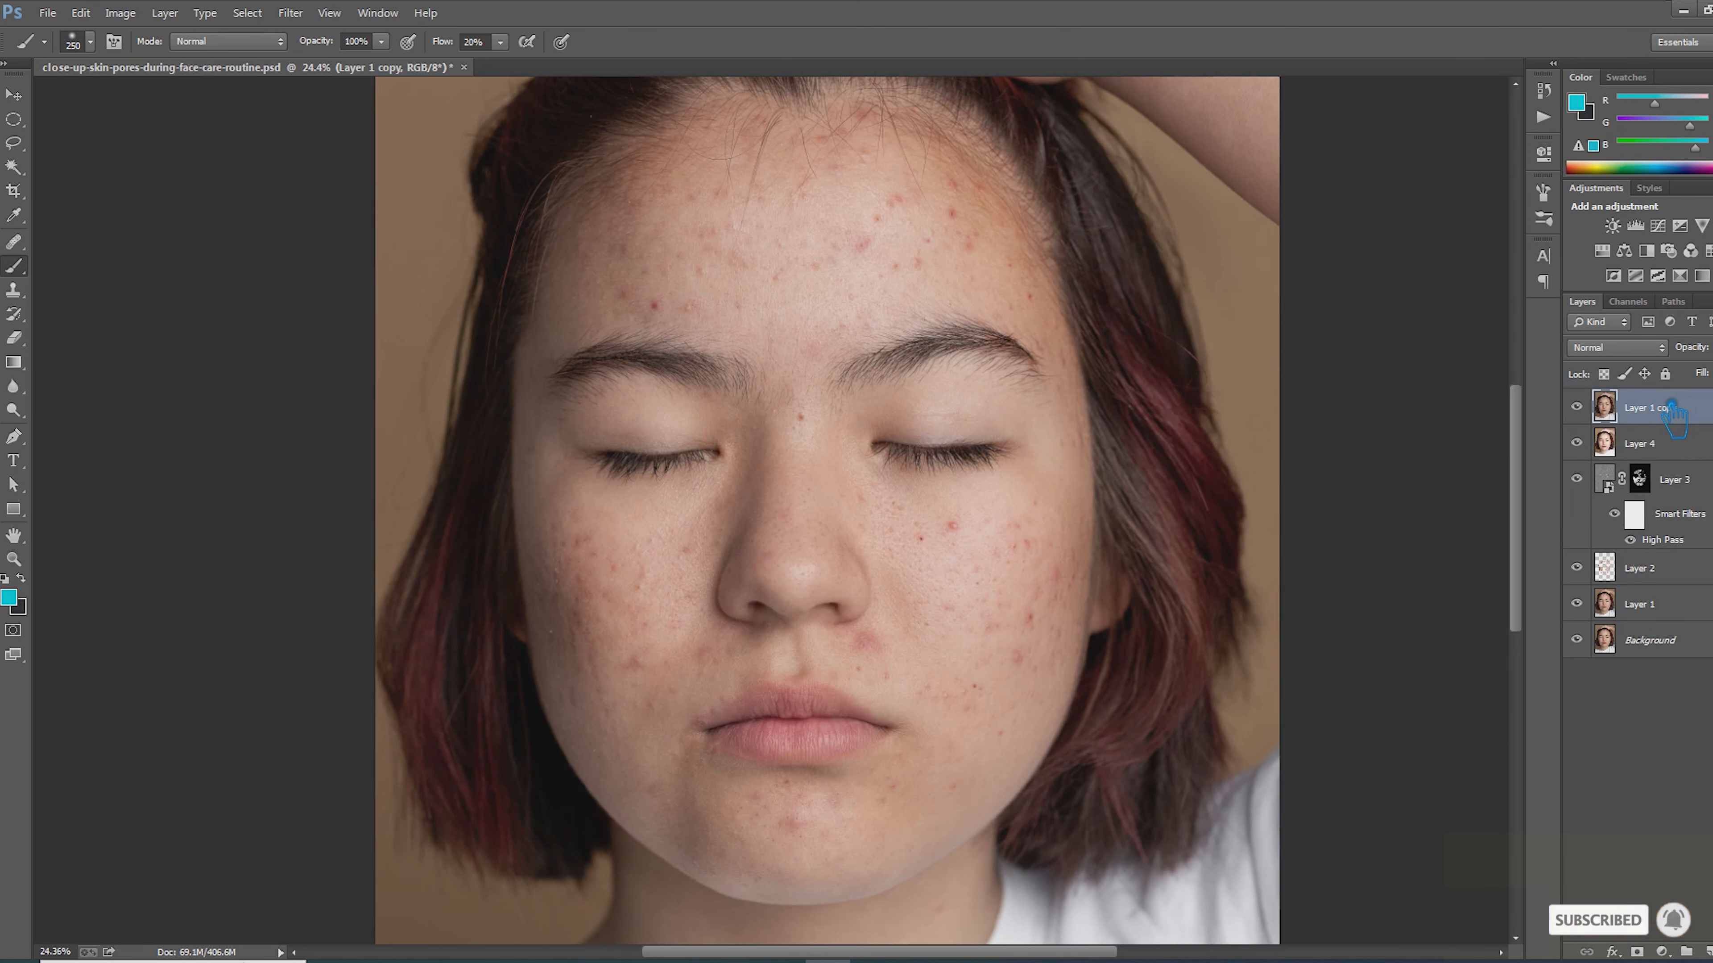
# - Toggle the visibility of the unretouched top copy to compare the portrait before and after retouching
pyautogui.click(1577, 407)
pyautogui.click(1576, 407)
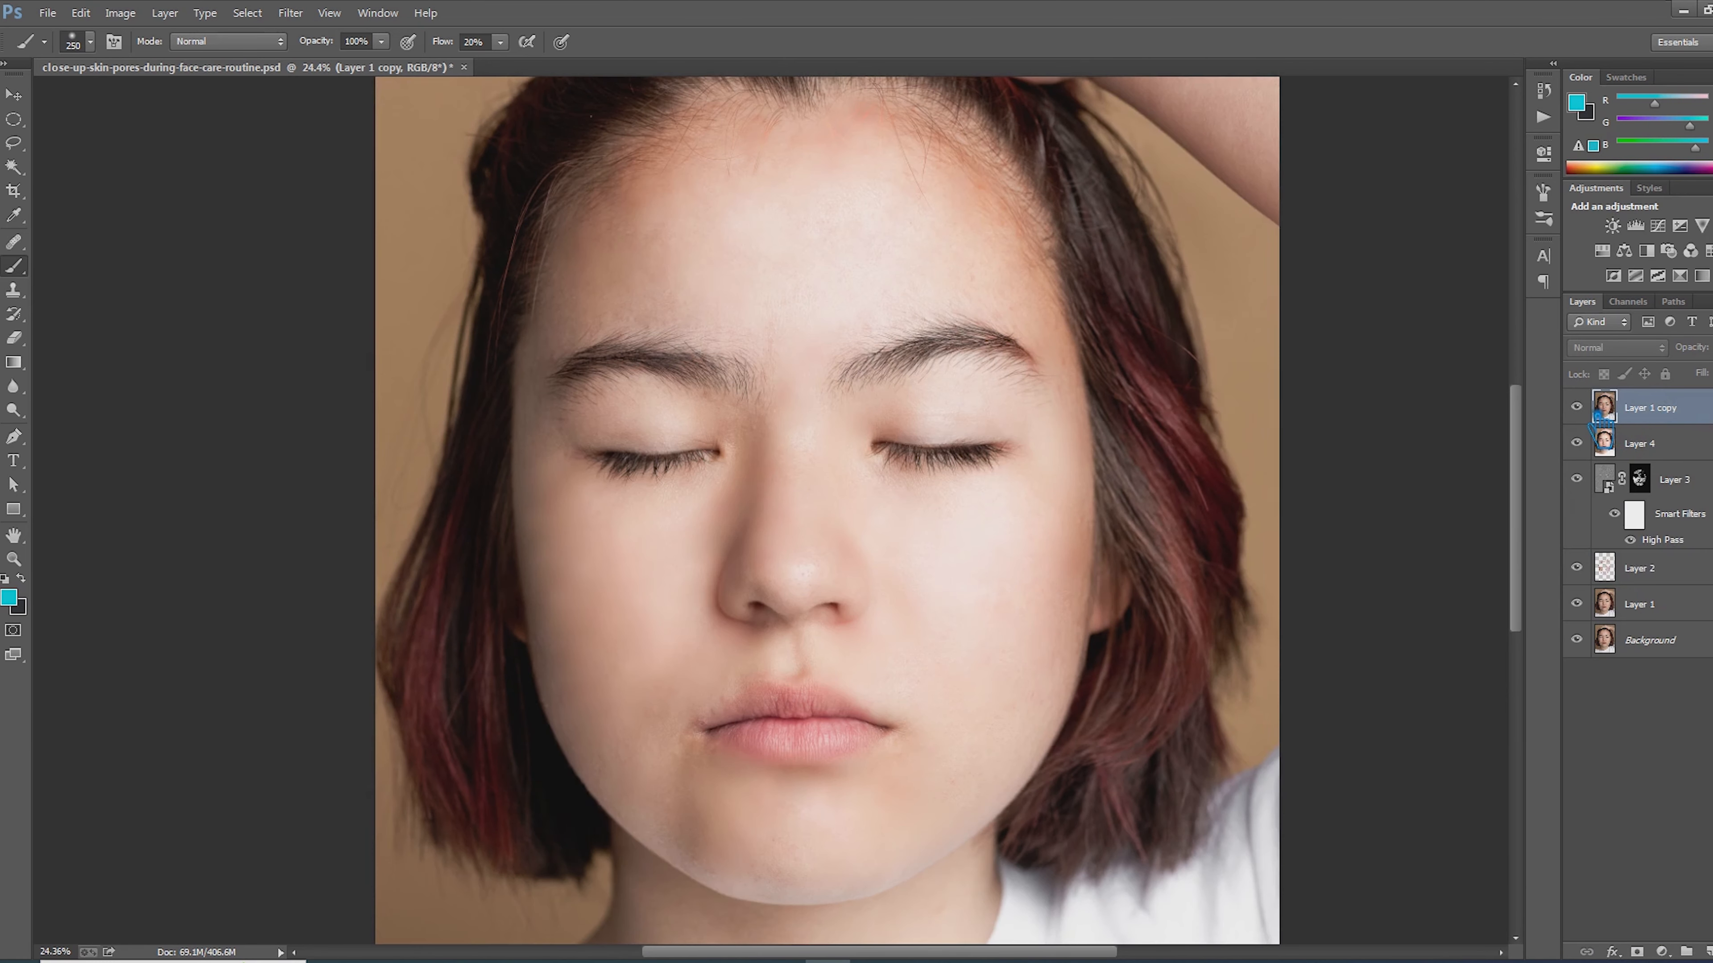
pyautogui.click(1577, 407)
pyautogui.click(1576, 407)
pyautogui.click(1576, 406)
pyautogui.click(1576, 407)
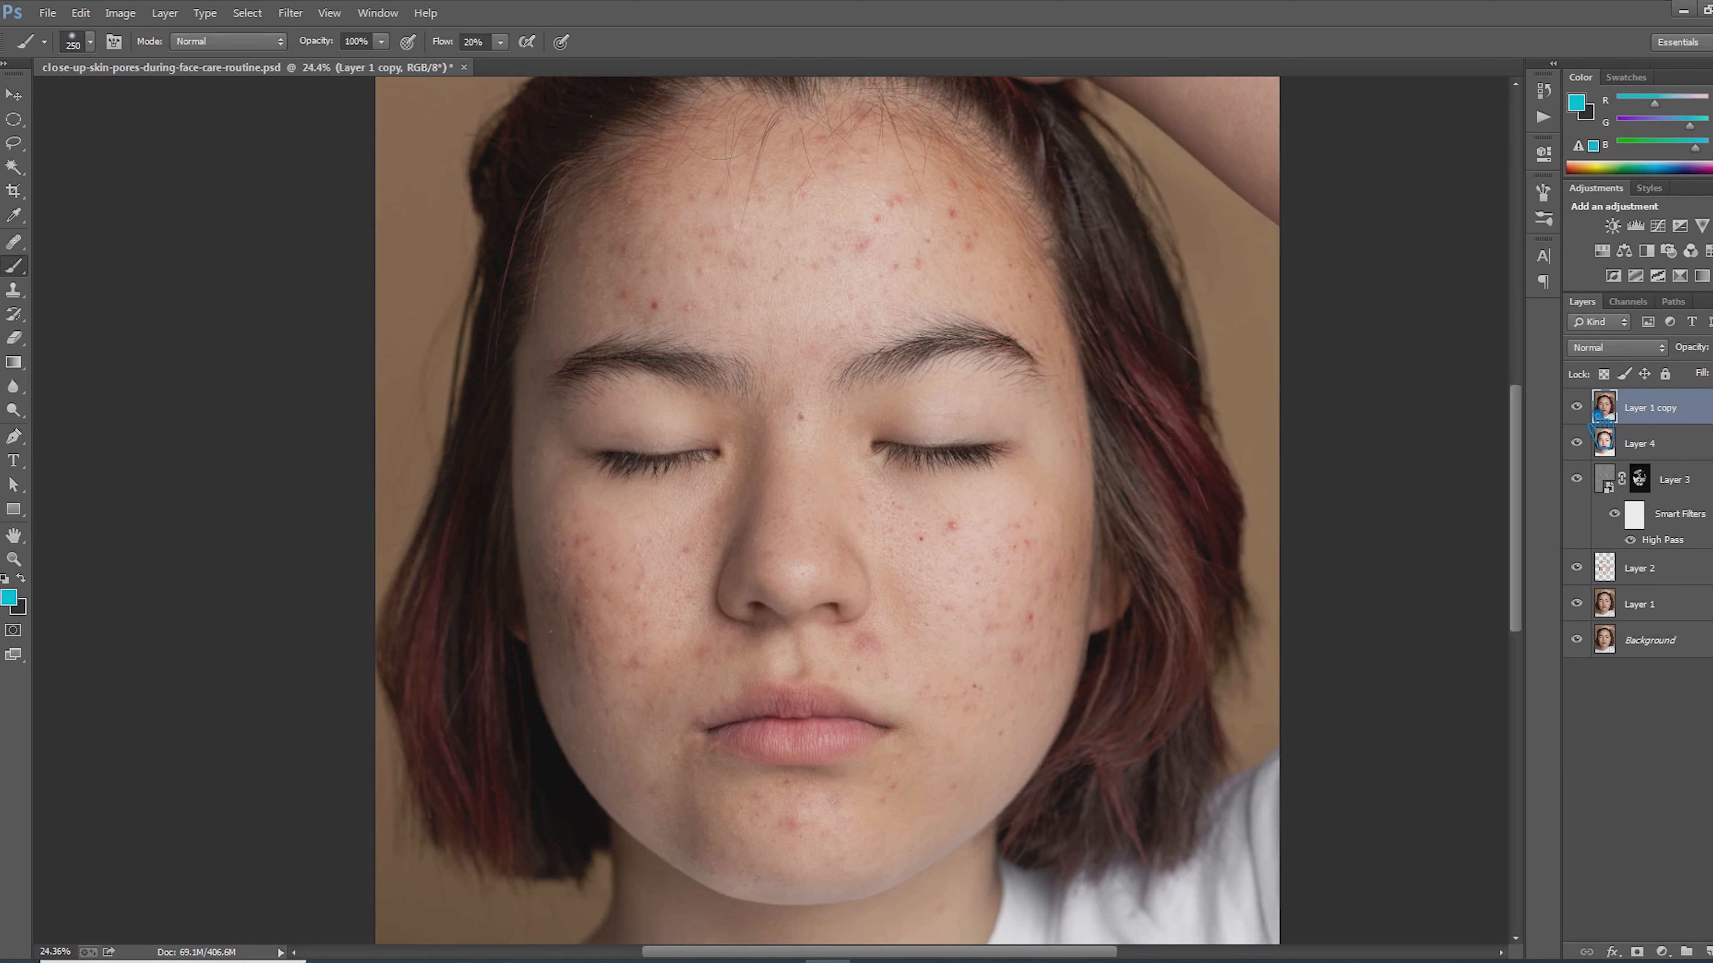